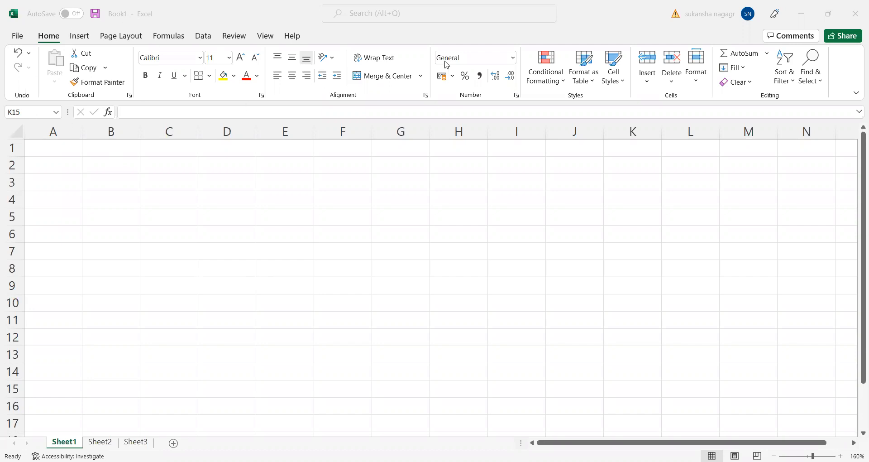
click(399, 79)
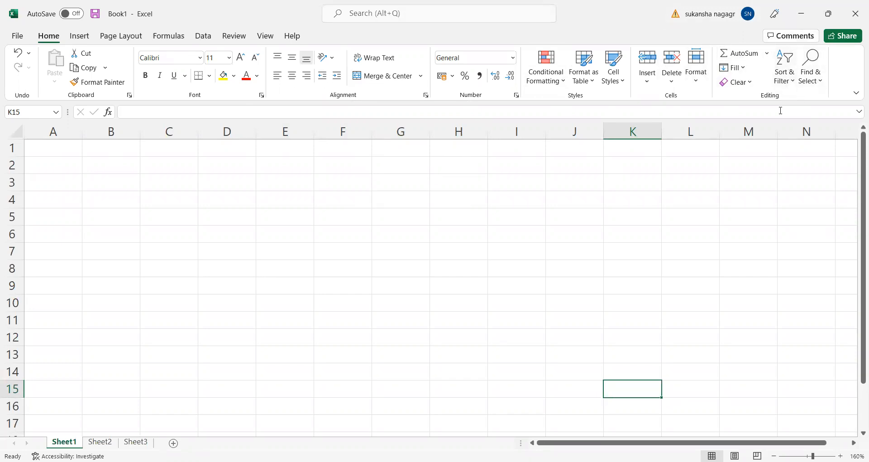
click(297, 160)
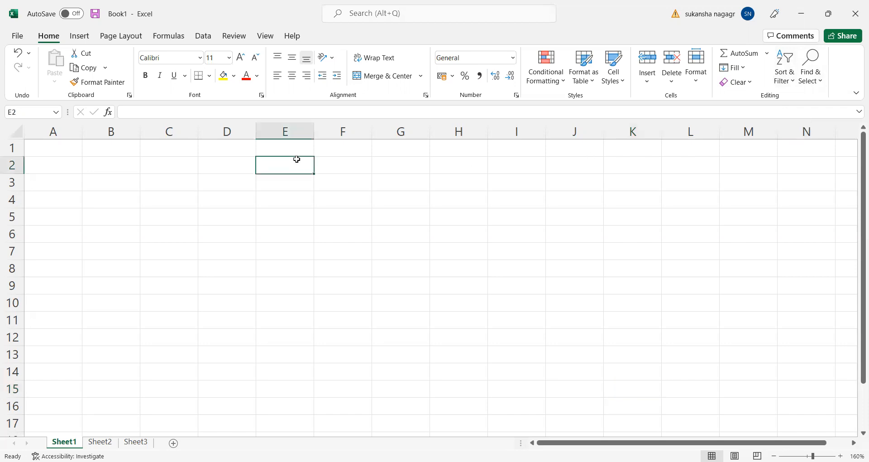
click(223, 150)
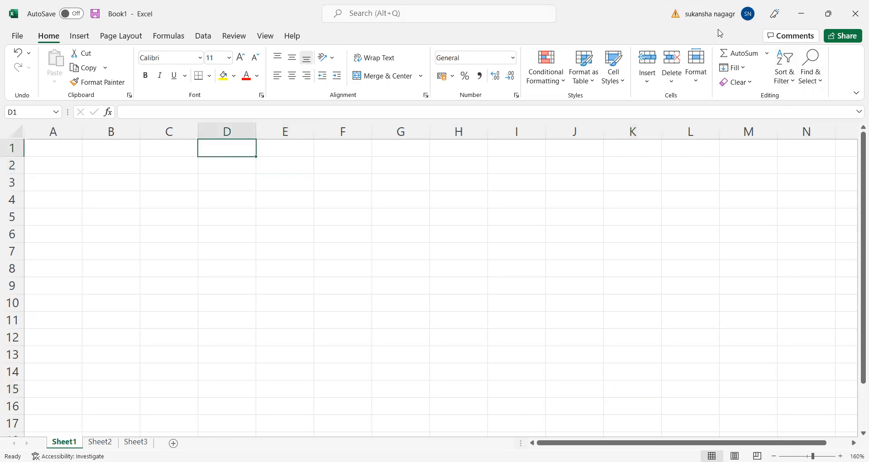
click(325, 198)
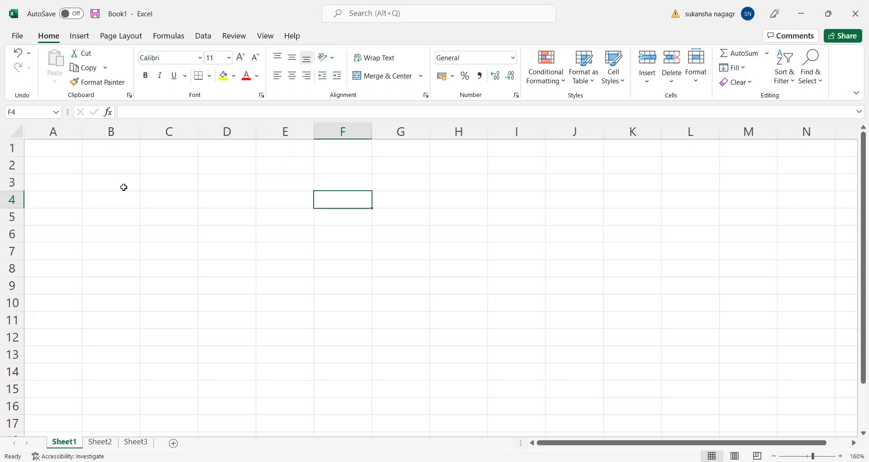
click(42, 151)
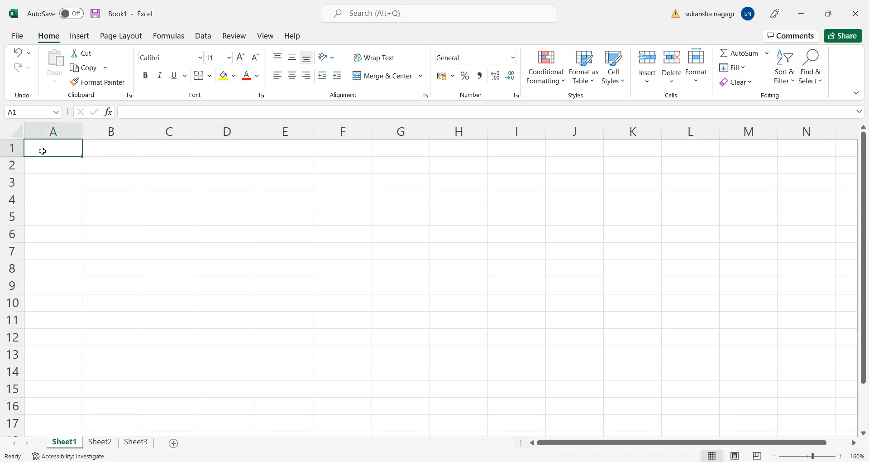
click(113, 151)
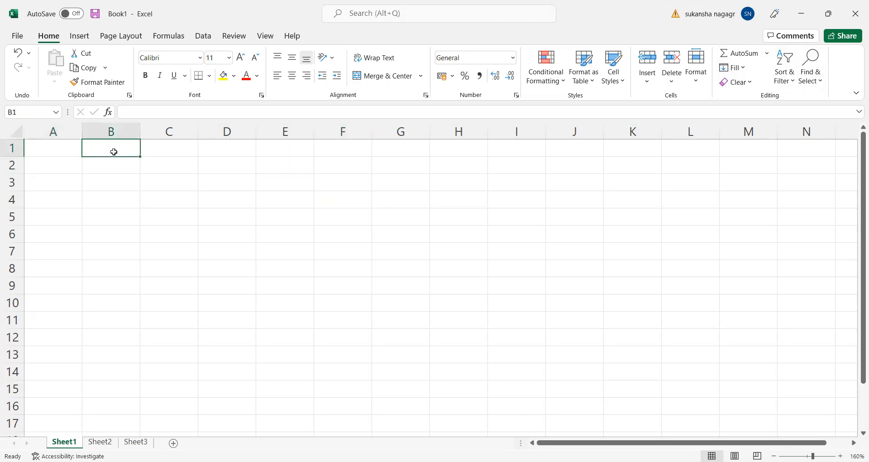
click(64, 147)
click(102, 152)
Enter the headers EMP ID, EMP NAME, EMP AGE, EMP DOJ and SALARY in cells A1 to E1
double_click(49, 151)
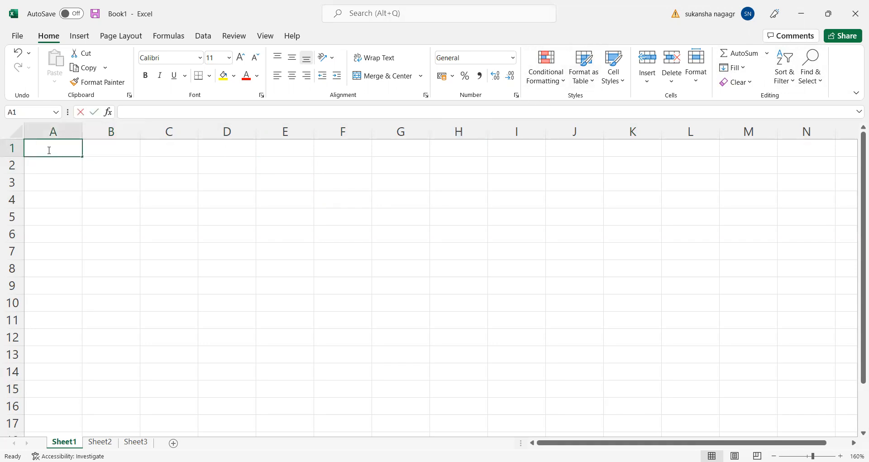
text(EMP ID)
key(Tab)
text(EMP NAME)
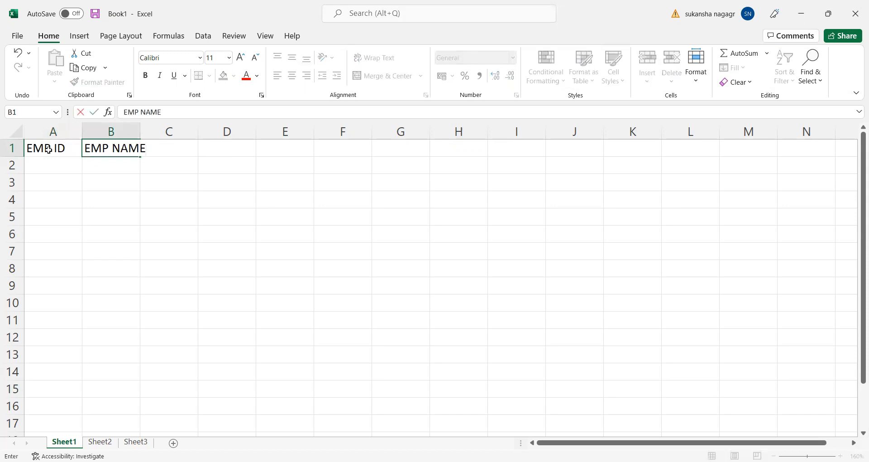
key(Tab)
text(EMP )
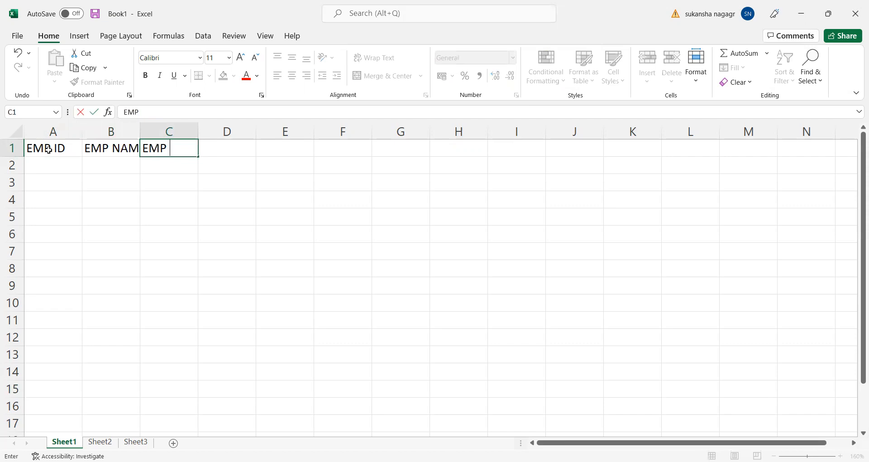
text(AGE)
key(Tab)
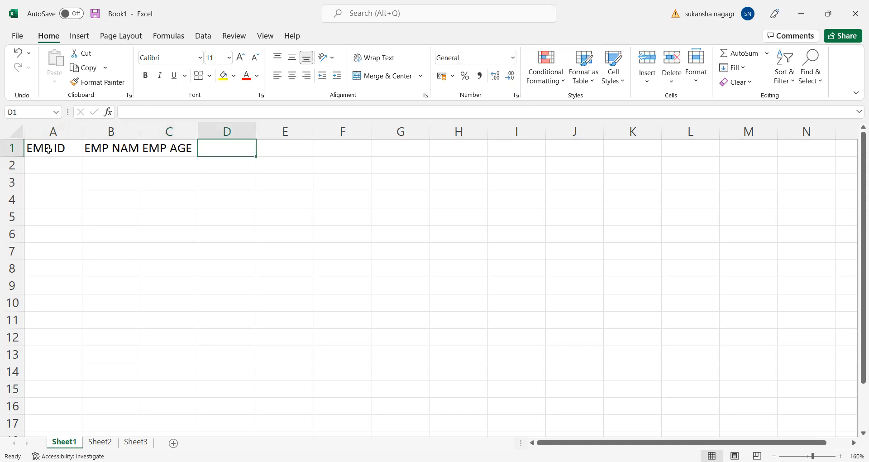
text(EMP DOJ)
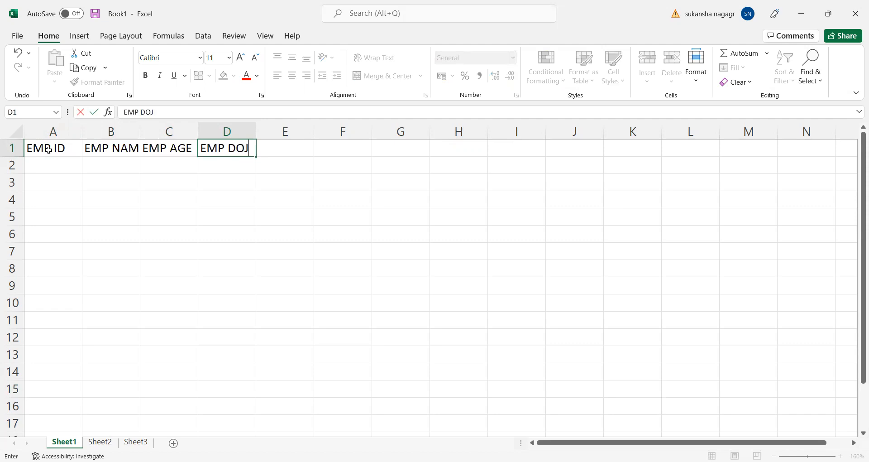
key(Tab)
text(SALARY)
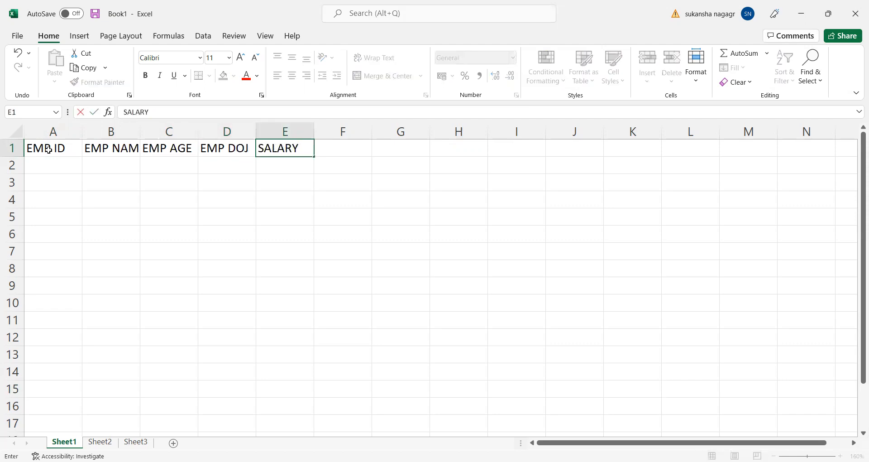
click(151, 202)
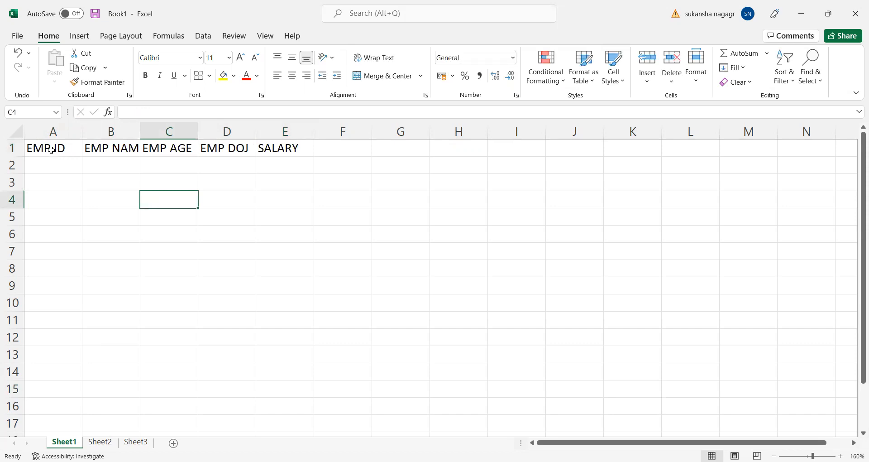
Centre the header cells A1:E1 horizontally and make them bold
drag(51, 149, 282, 149)
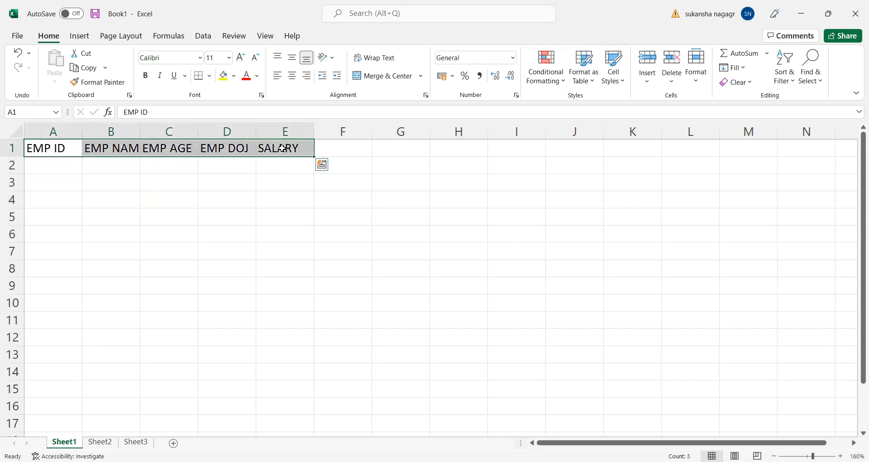
click(294, 78)
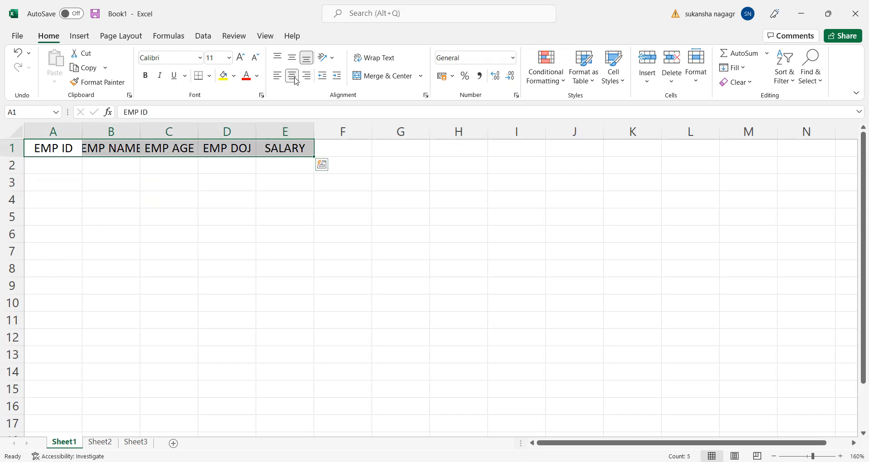
click(146, 76)
click(132, 177)
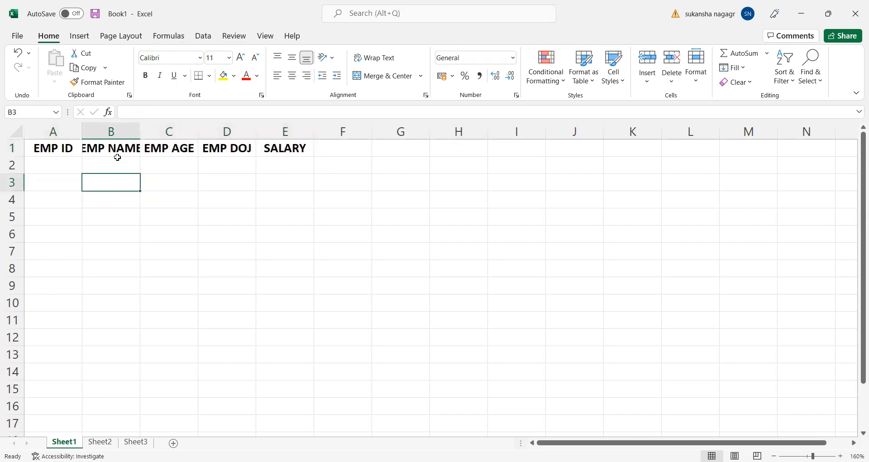
Widen column B to more than twice its width so the EMP NAME header fits
click(117, 152)
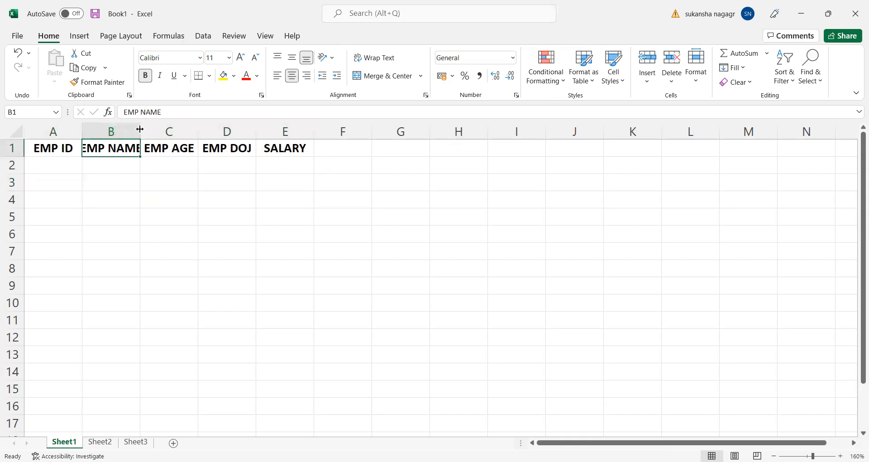
drag(140, 129, 216, 138)
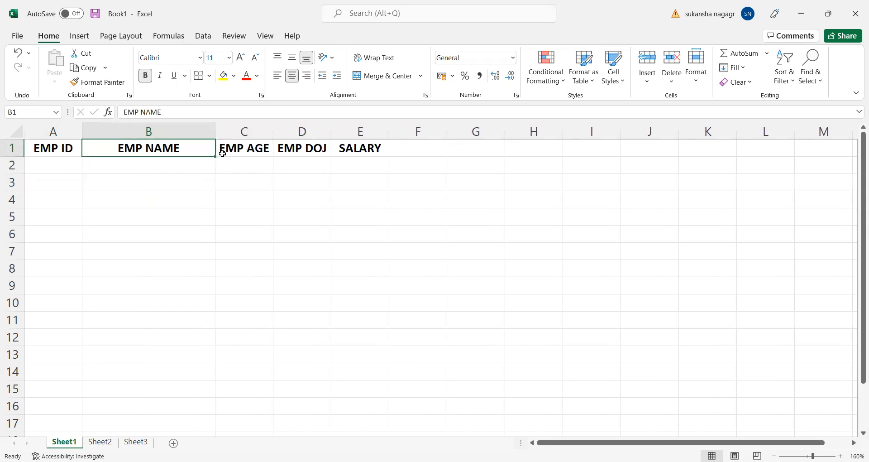
click(243, 172)
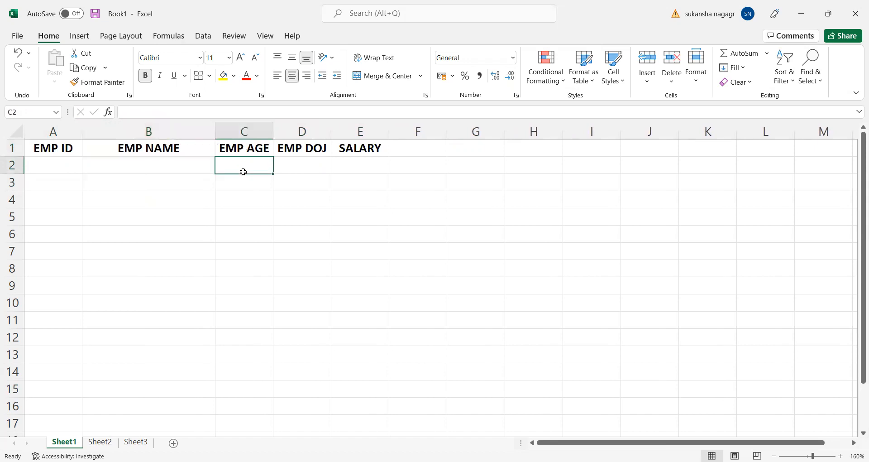
Enter 1001 as the first EMP ID in cell A2
click(57, 160)
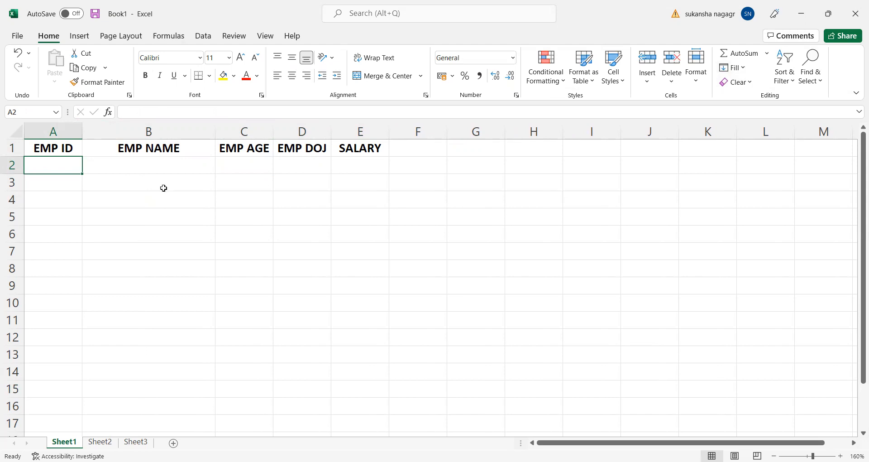
double_click(72, 163)
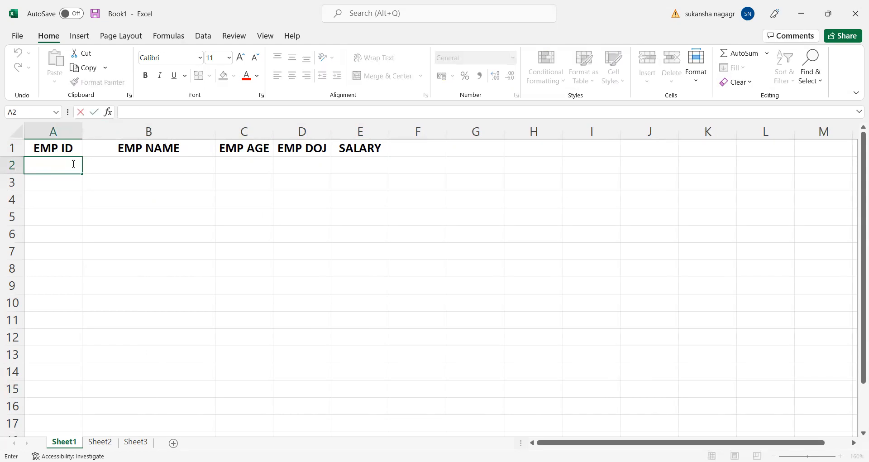
key(Escape)
key(End)
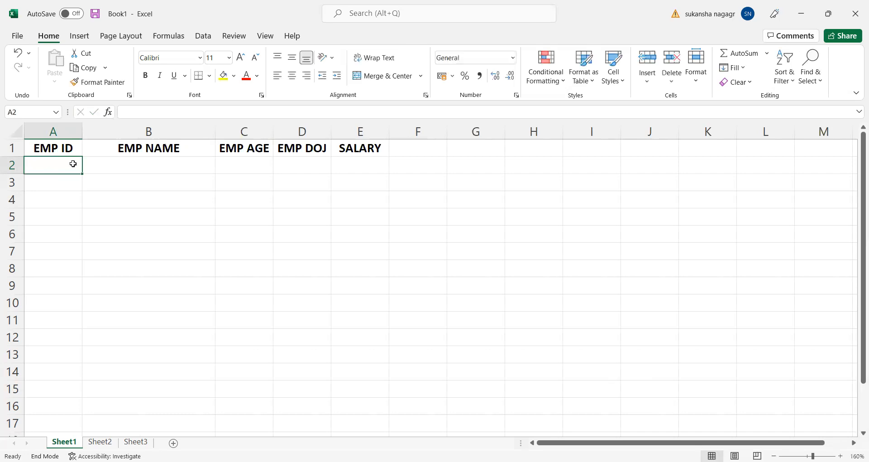
text(10)
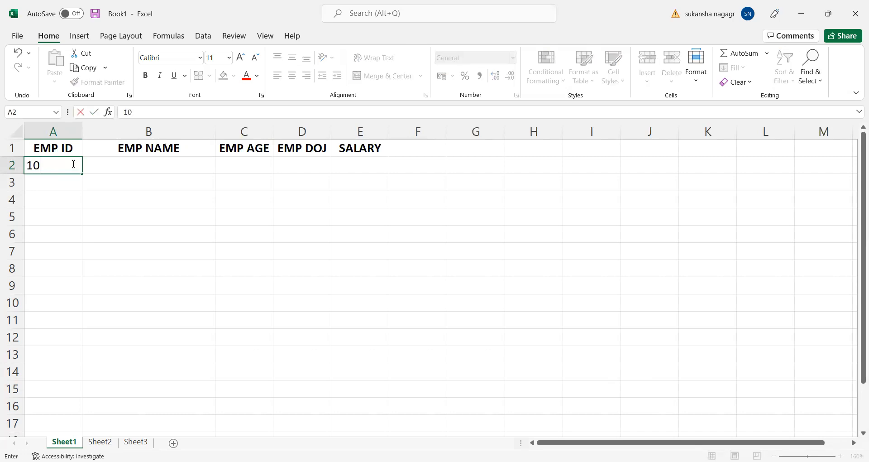
text(01)
click(105, 192)
click(66, 165)
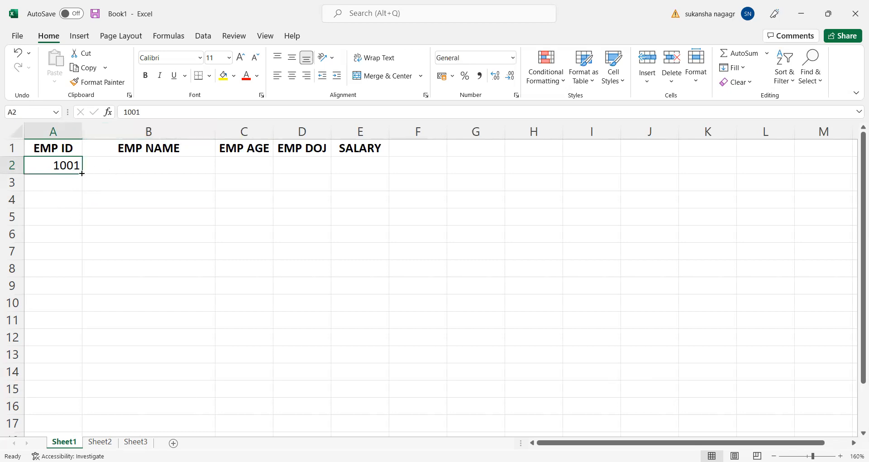
Fill the EMP ID value from cell A2 down through cell A5
drag(81, 172, 83, 279)
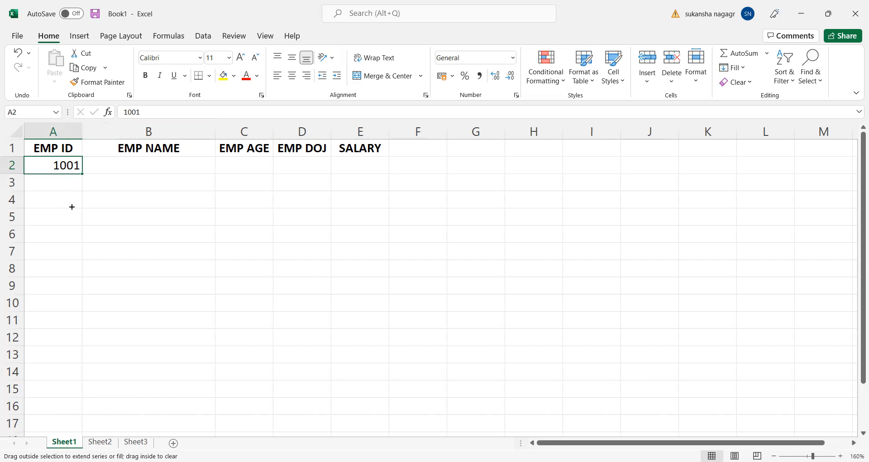
drag(73, 170, 72, 170)
scroll(72, 169, down, 1)
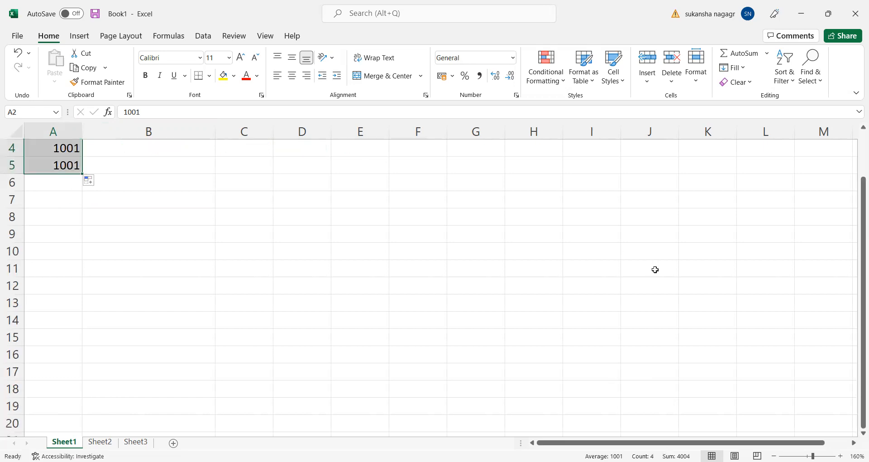
drag(857, 245, 857, 184)
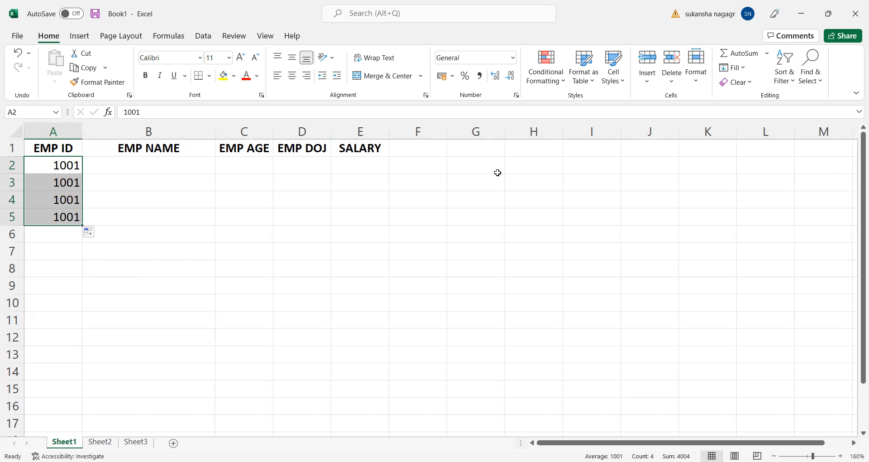
Try to turn A2:A5 into a linear series in columns with the Fill Series command
click(745, 69)
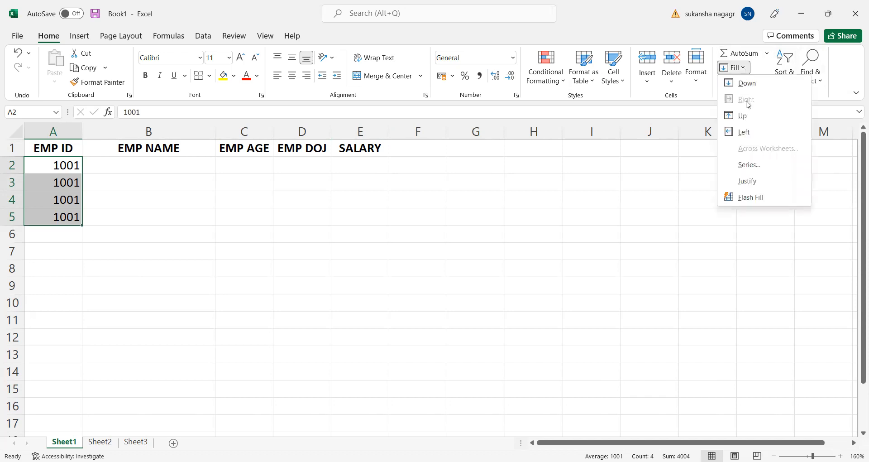
click(751, 167)
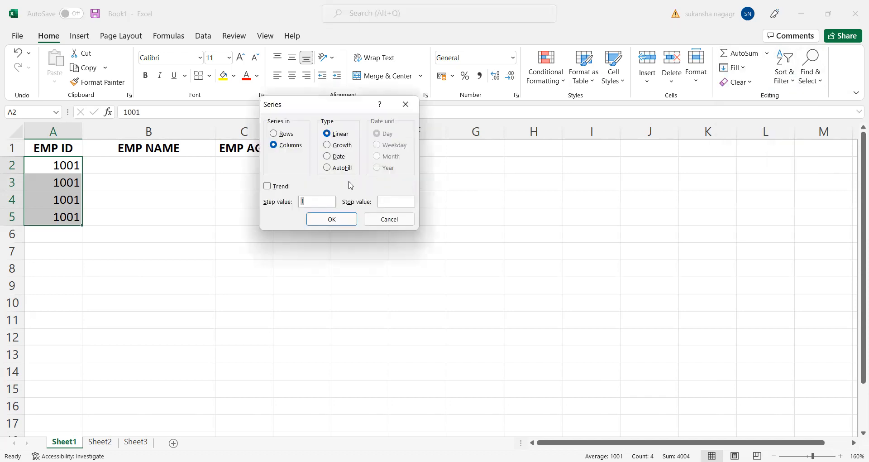
click(316, 201)
click(328, 220)
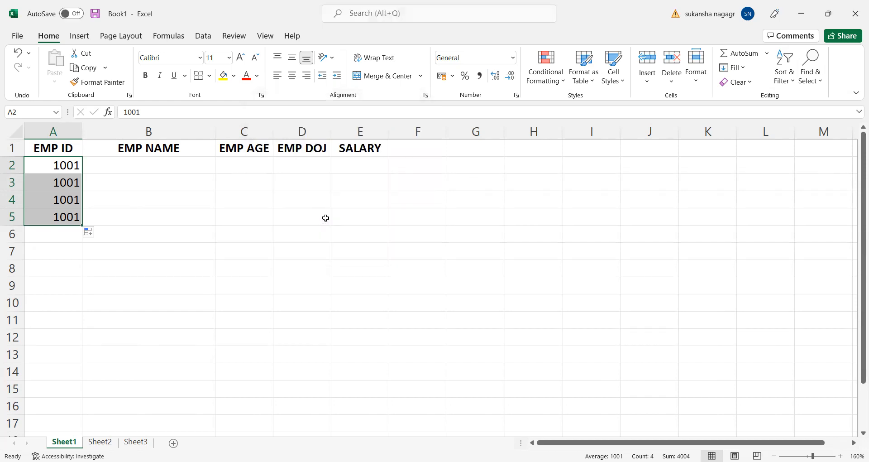
Switch the autofill of A2:A5 to Fill Series so the IDs run from 1001 to 1004
click(120, 205)
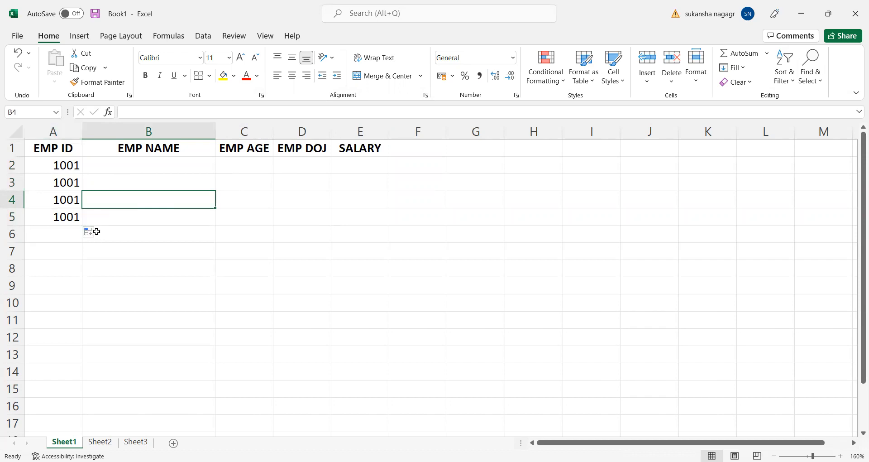
click(99, 235)
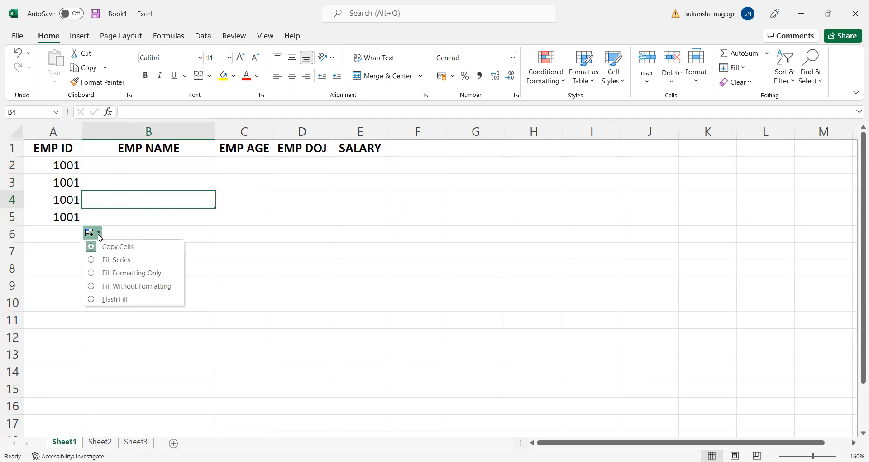
click(105, 260)
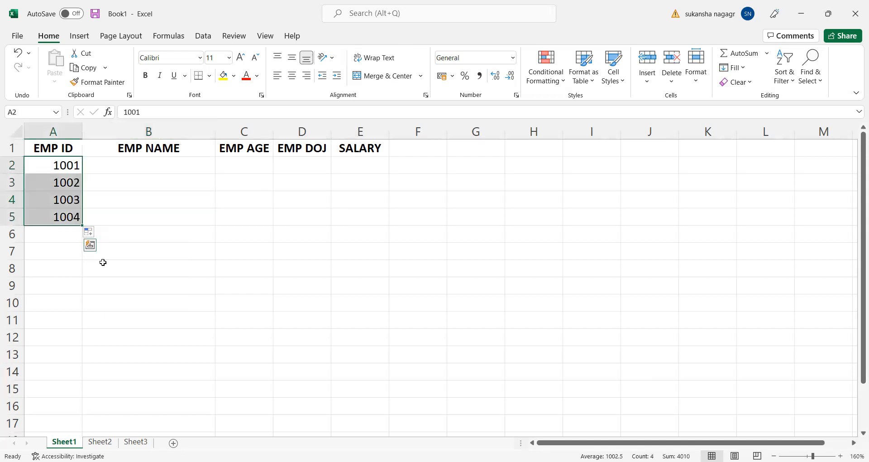
click(116, 264)
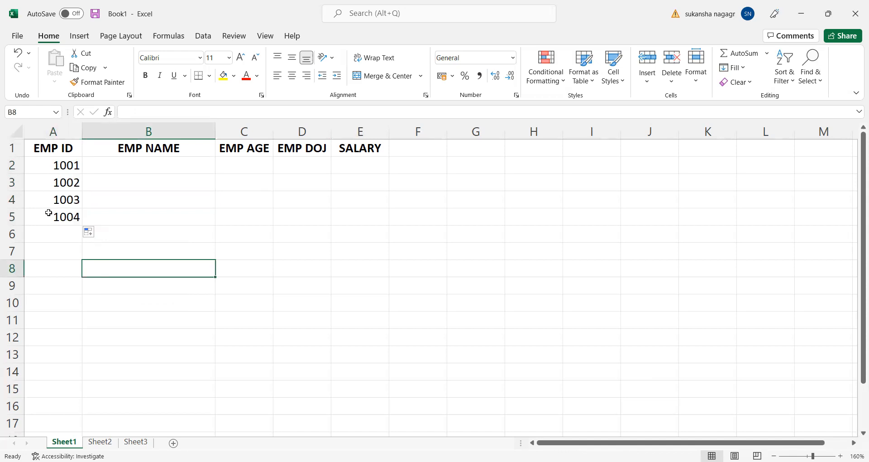
Apply the Text number format to the EMP NAME cells B2:B5
click(148, 166)
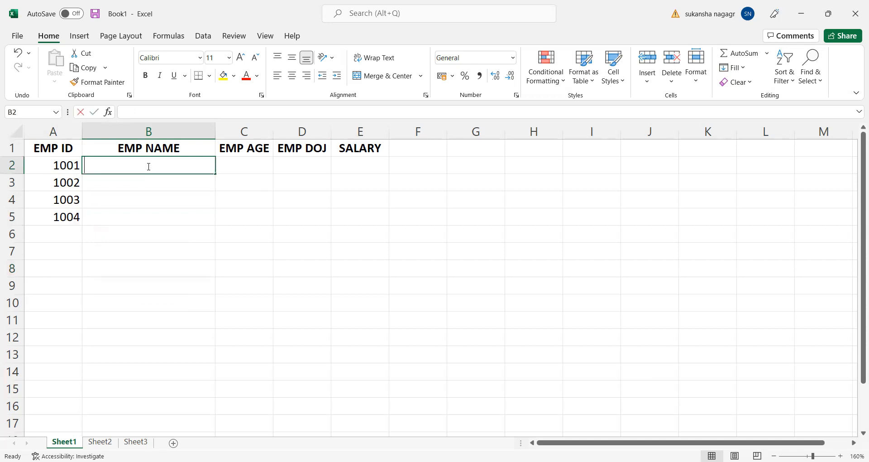
double_click(148, 166)
click(152, 186)
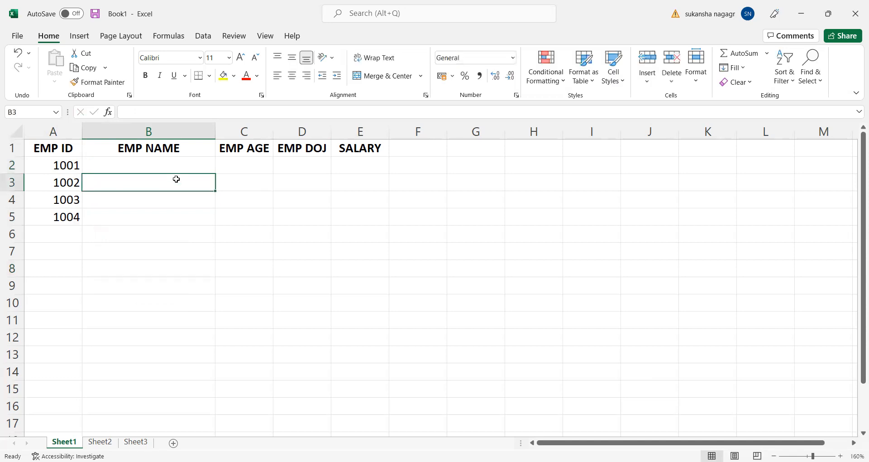
click(186, 165)
drag(185, 187, 182, 215)
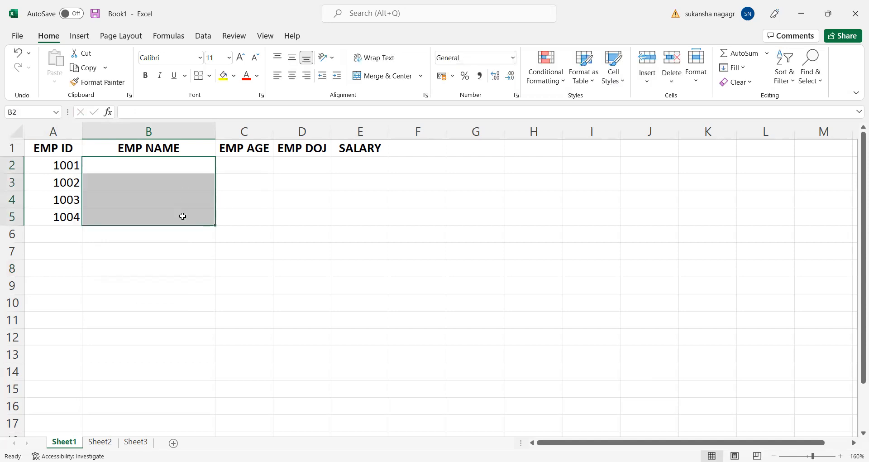
click(513, 58)
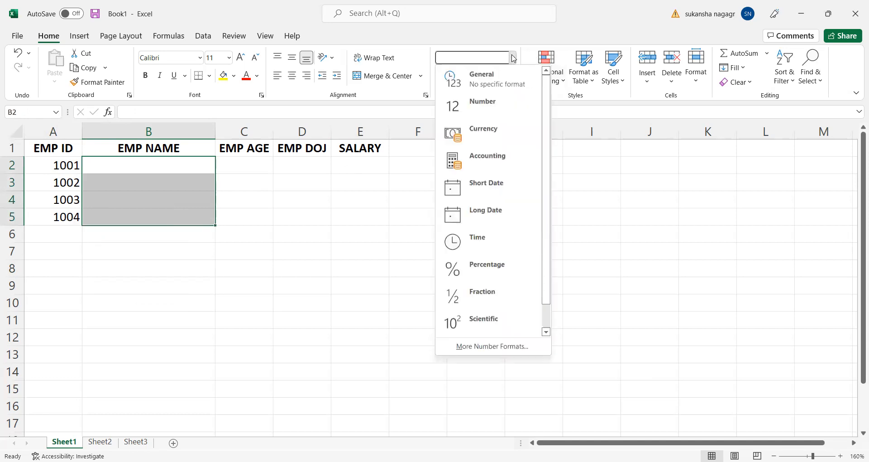
click(122, 159)
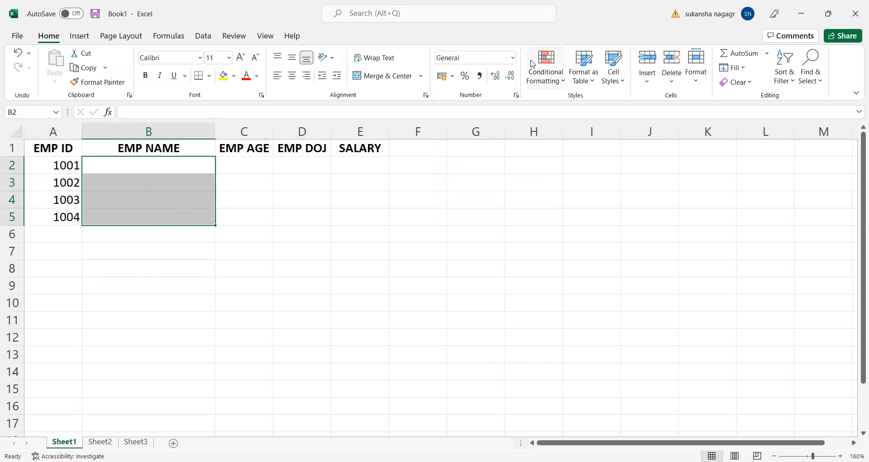
click(513, 59)
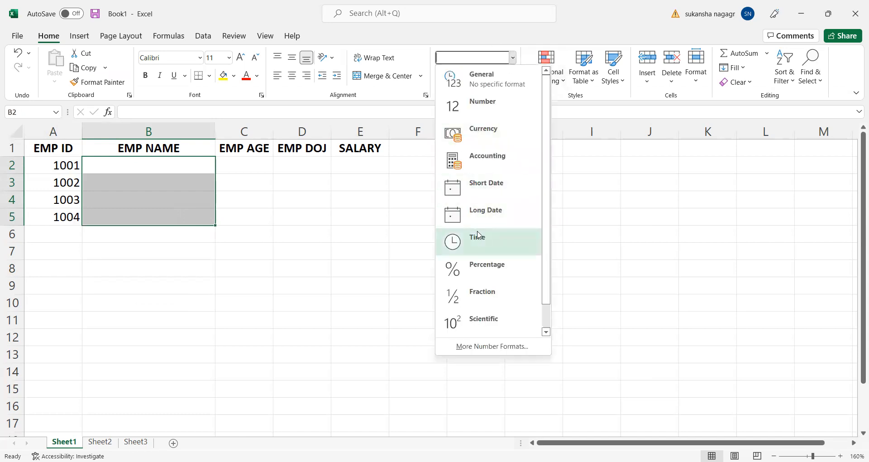
scroll(549, 150, down, 1)
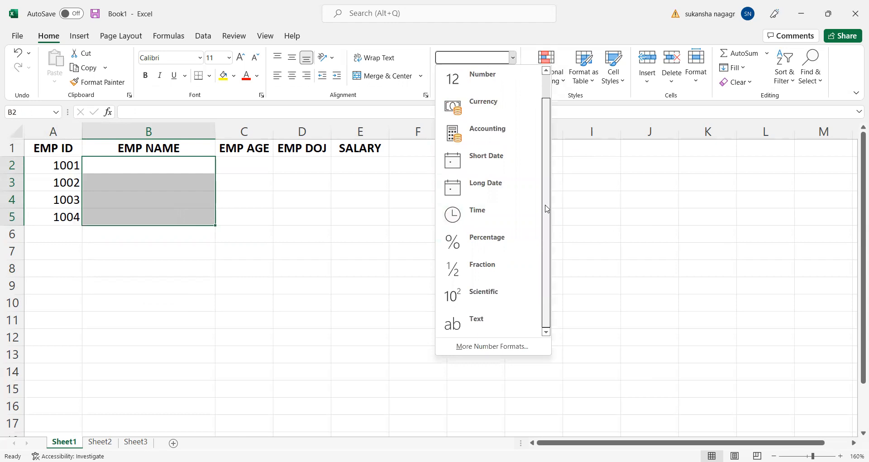
click(492, 320)
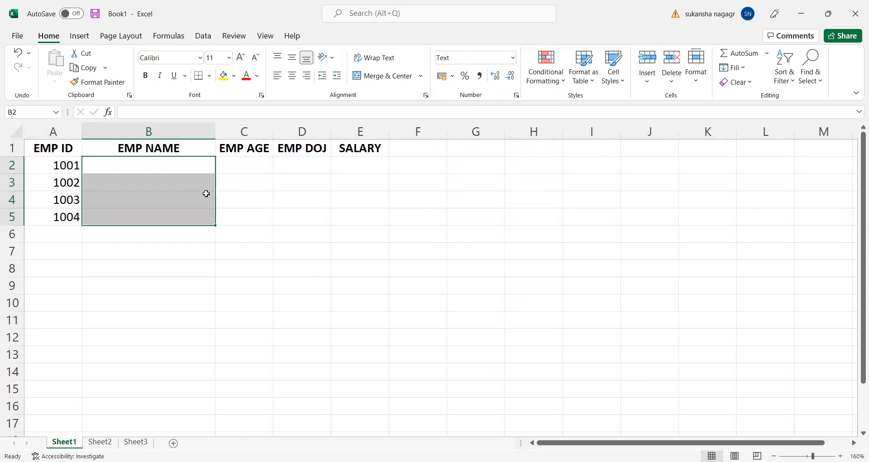
Enter the four employees' full names in cells B2 through B5 of the EMP NAME column
click(183, 164)
double_click(184, 165)
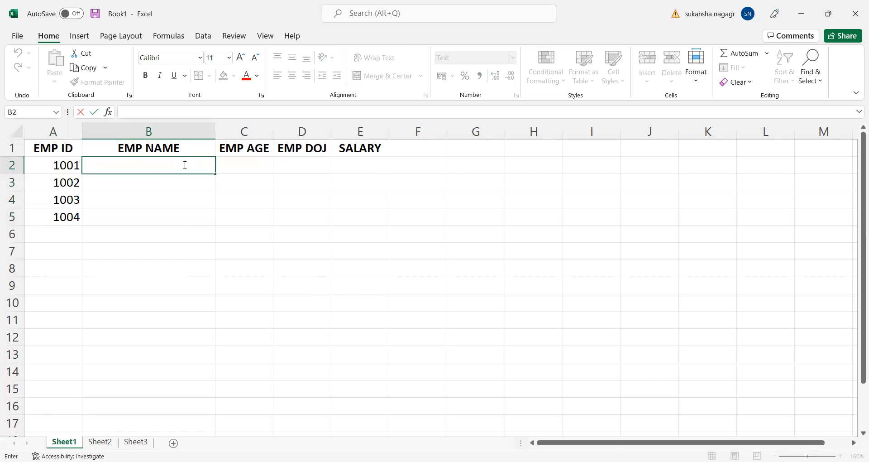
text(Anuj)
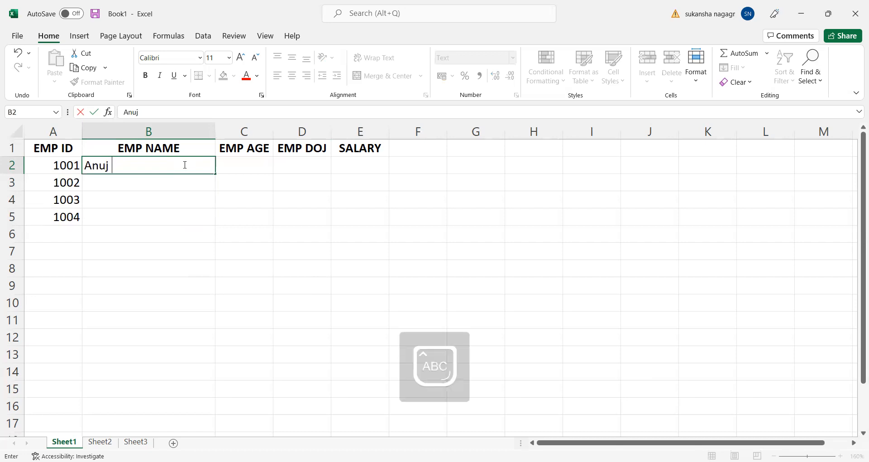
text( Sharma)
key(Return)
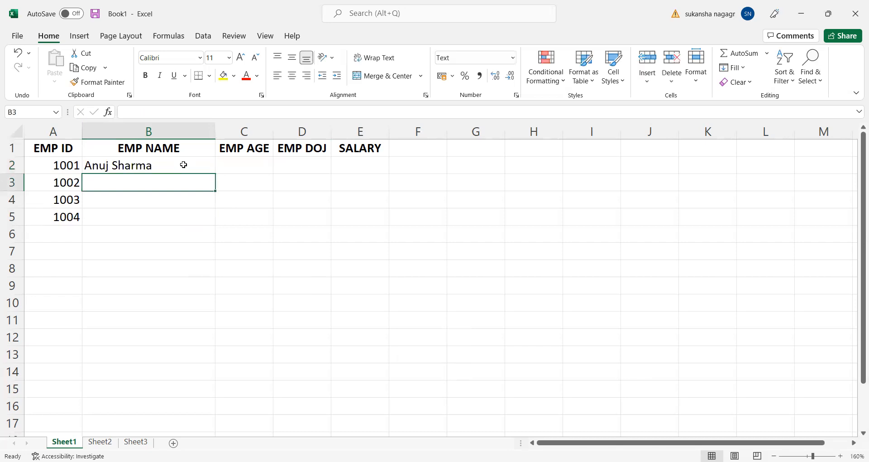
text(Gag)
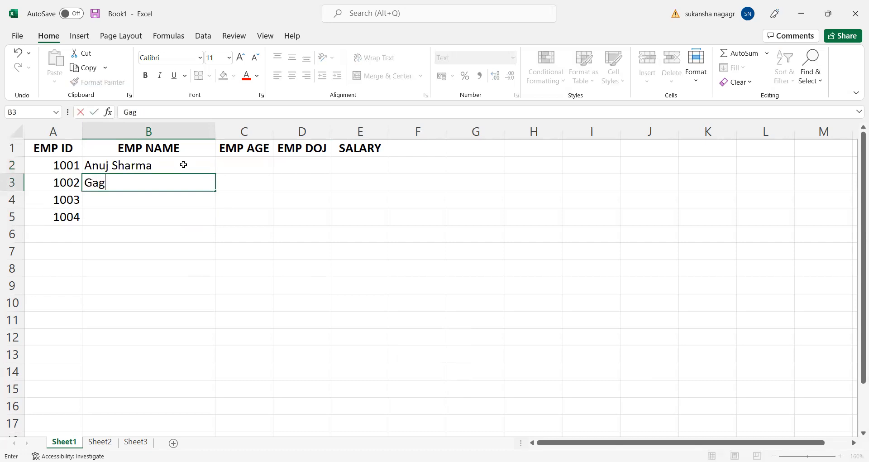
text(andeep Kaur)
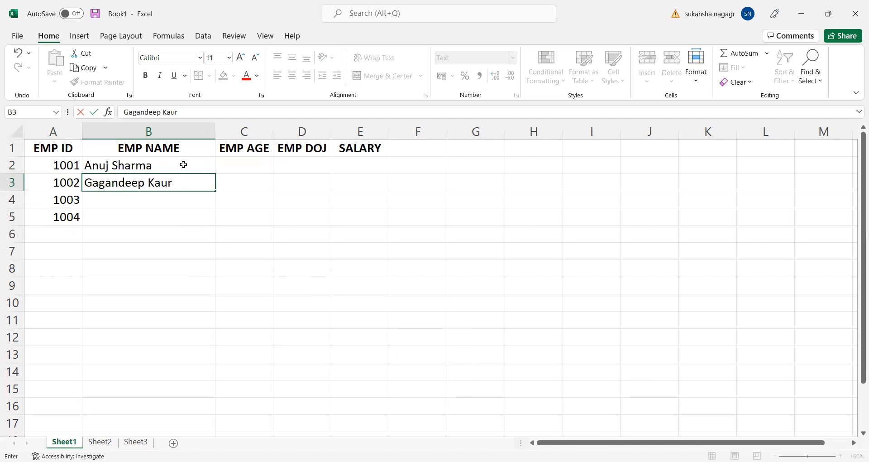
key(Return)
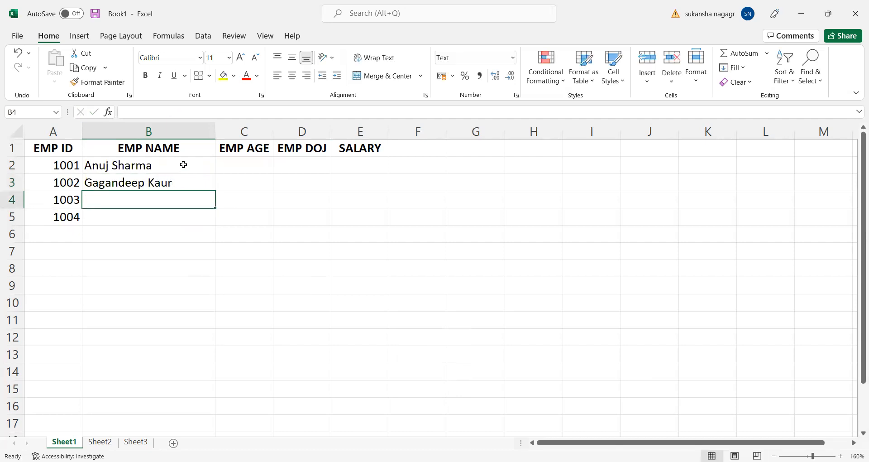
text(Kir)
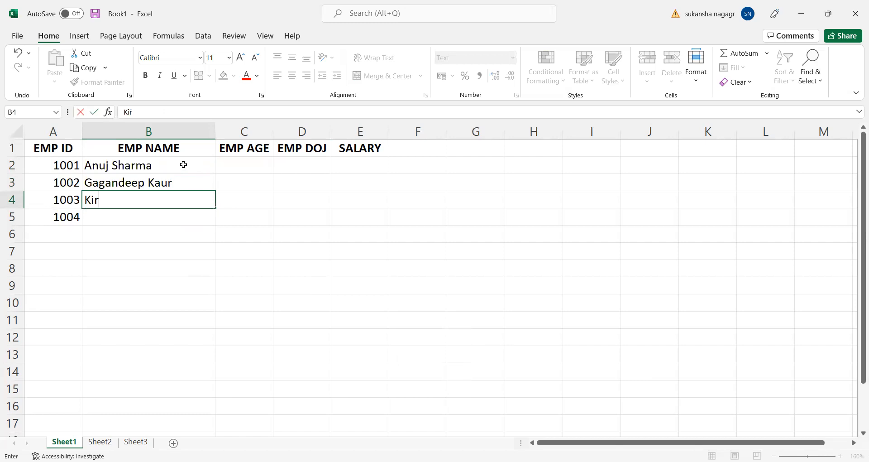
text(an Singh)
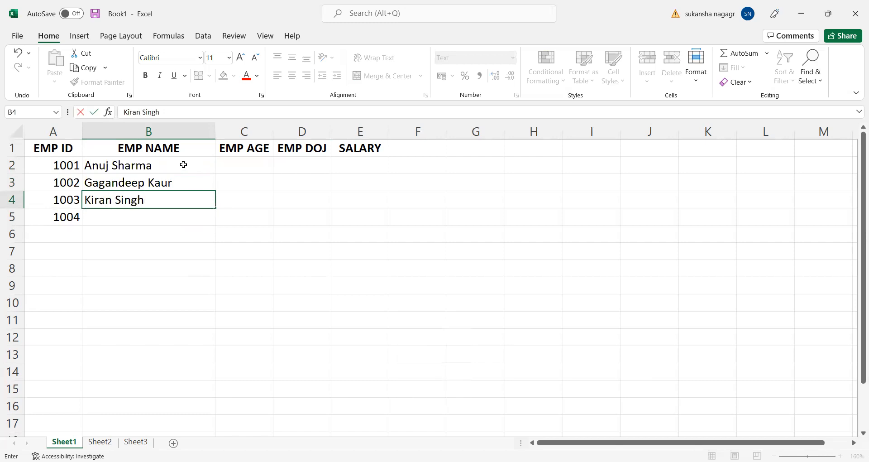
key(Return)
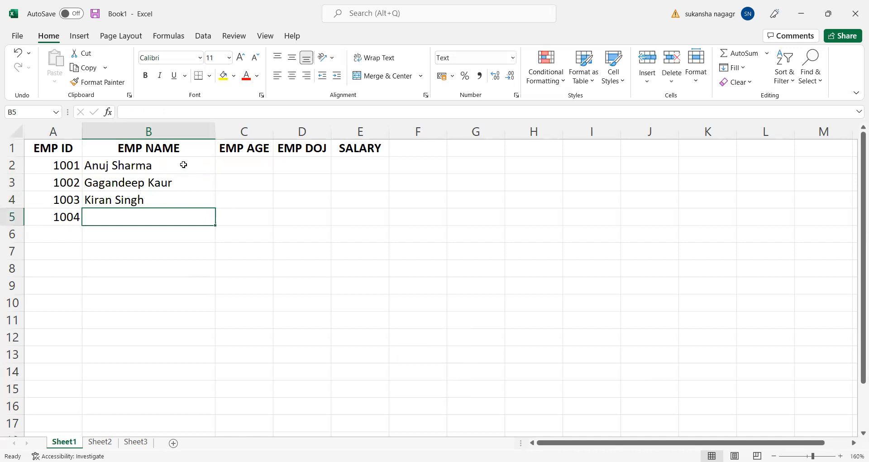
text(Priya Gupta)
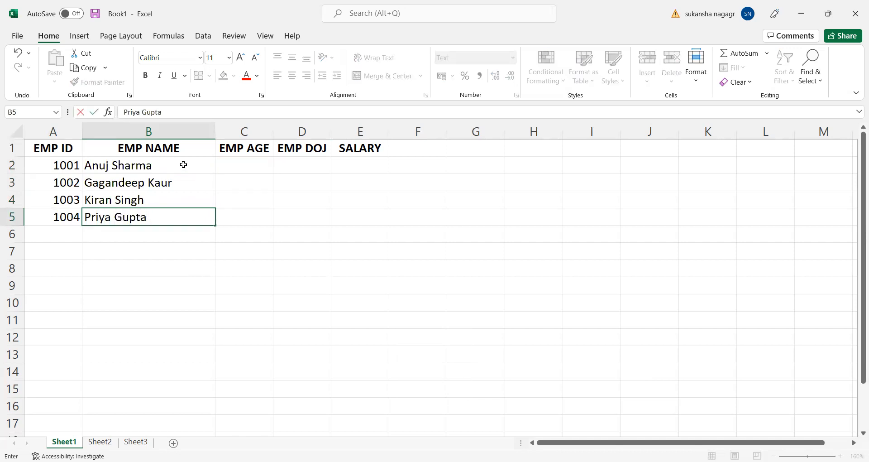
click(330, 179)
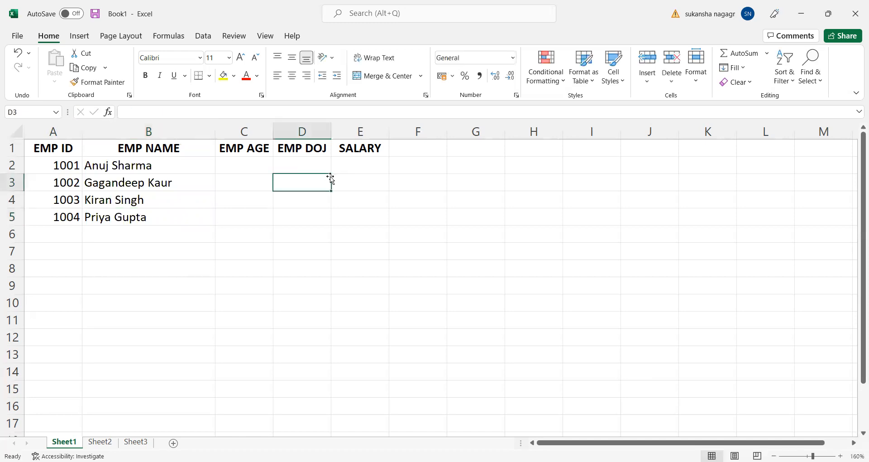
Center the EMP ID values in cells A2:A5 horizontally
drag(51, 166, 49, 219)
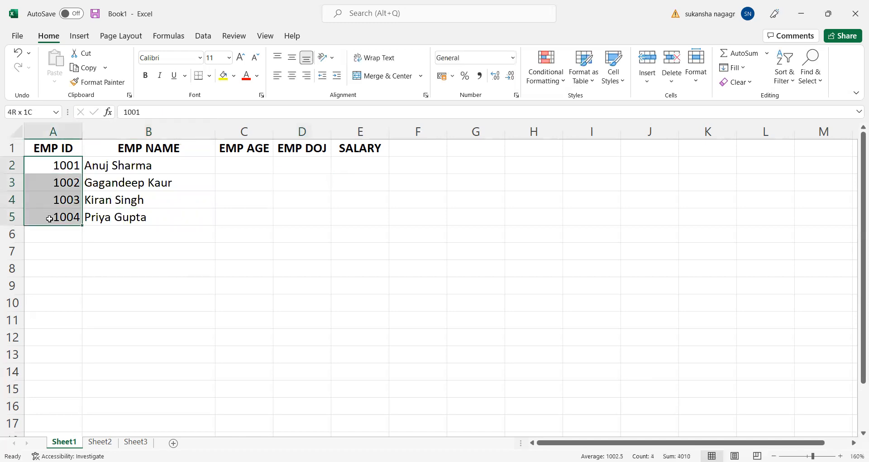
click(293, 77)
click(244, 214)
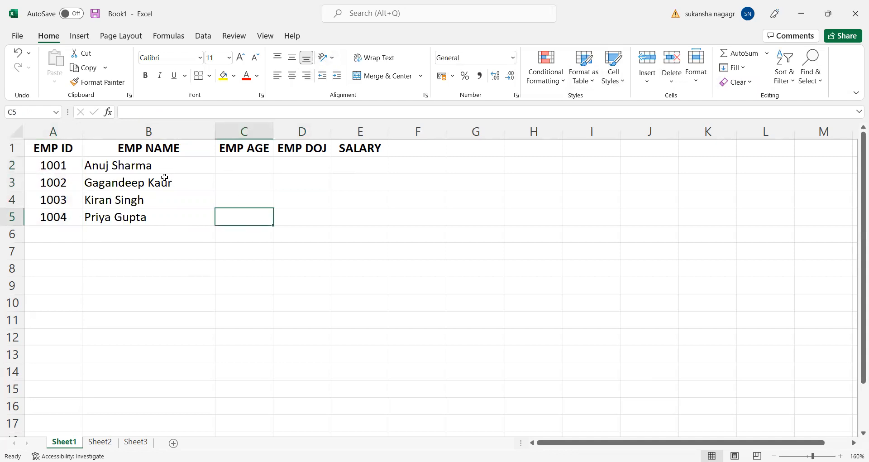
click(248, 167)
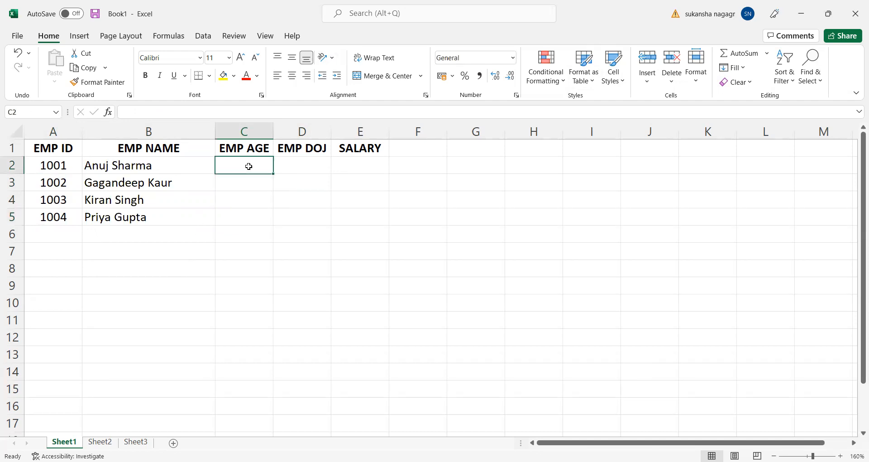
click(199, 166)
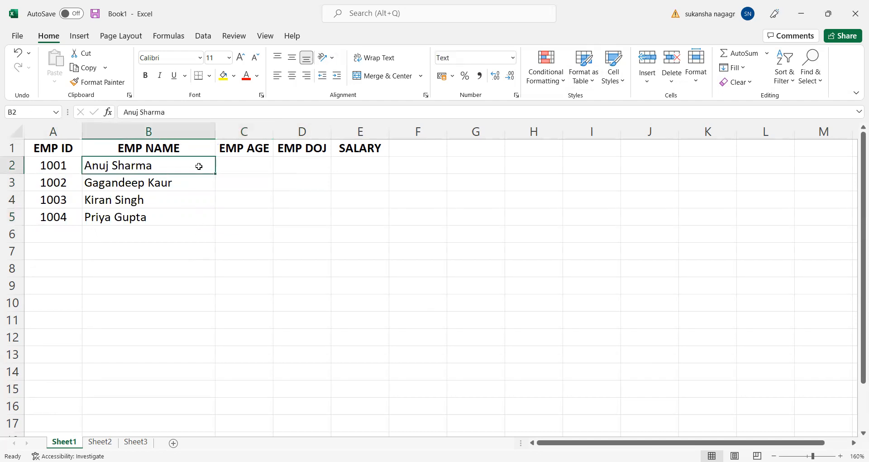
click(197, 192)
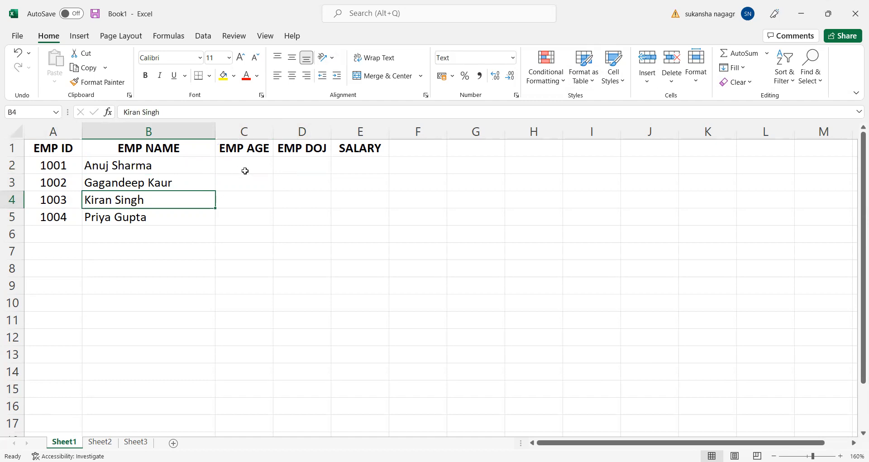
click(245, 171)
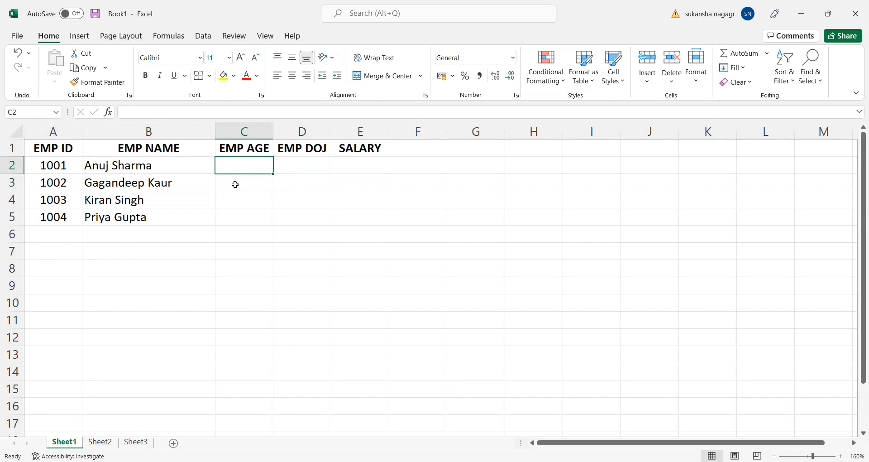
click(238, 222)
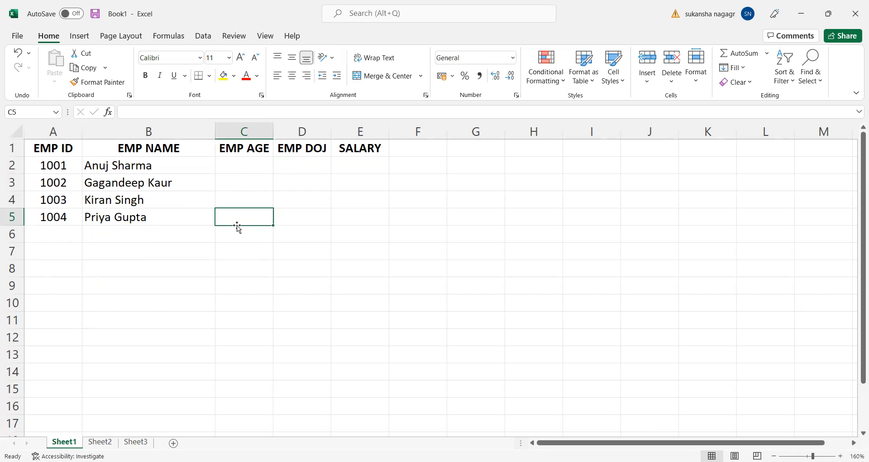
Enter the ages 23, 45, 36 and 32 in cells C2 through C5 of the EMP AGE column
click(252, 164)
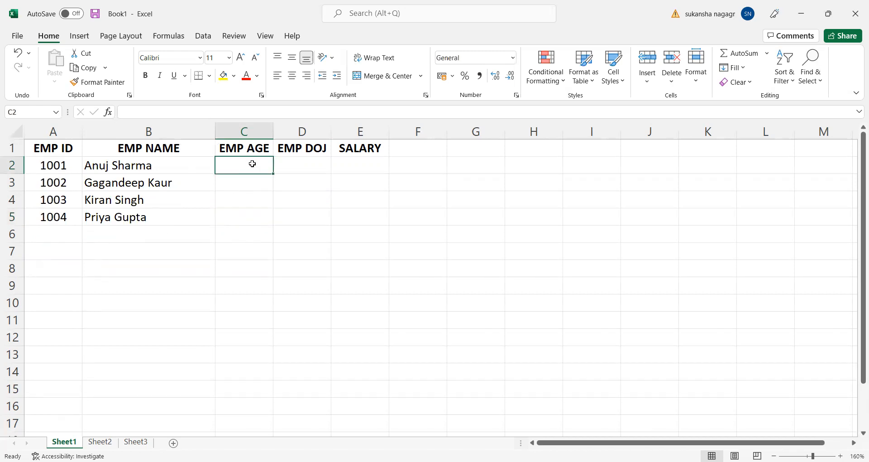
text(23)
key(Return)
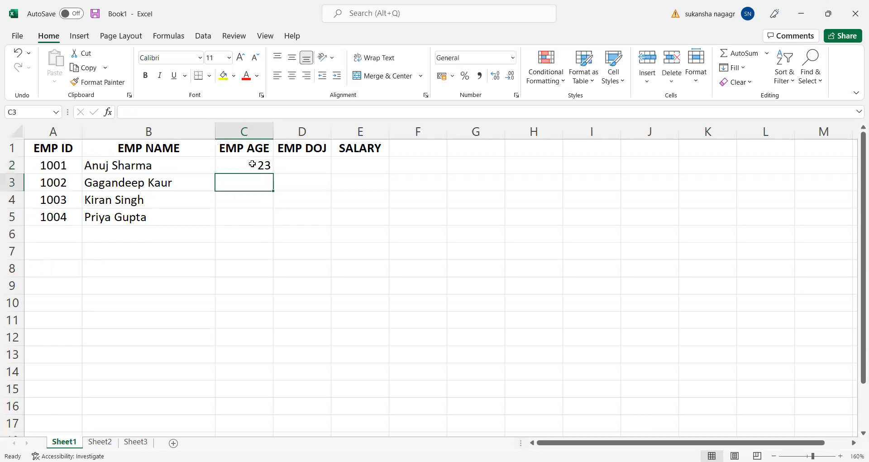
text(45)
key(Return)
text(36)
key(Return)
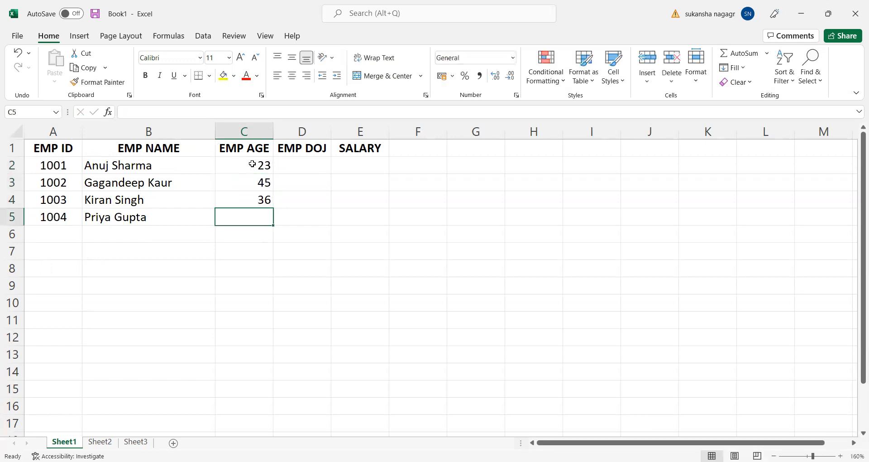
text(32)
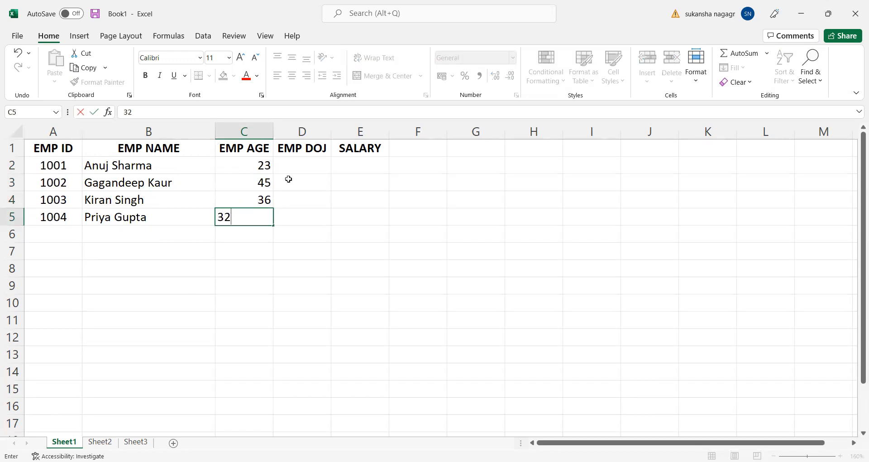
Format cell D2 as Short Date and enter the first joining date, 02/05/2021, in it
click(300, 165)
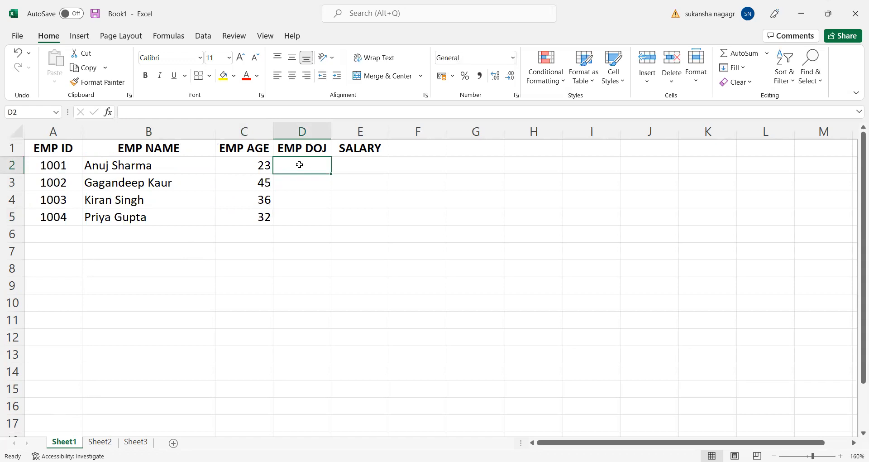
click(513, 58)
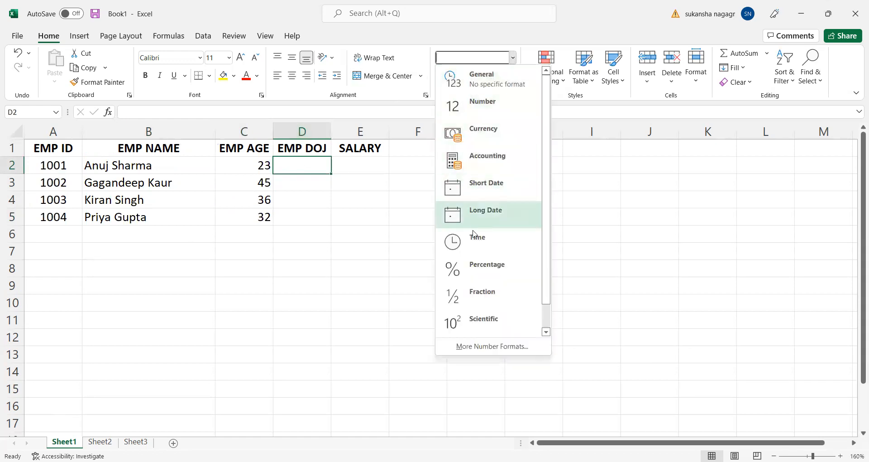
click(484, 187)
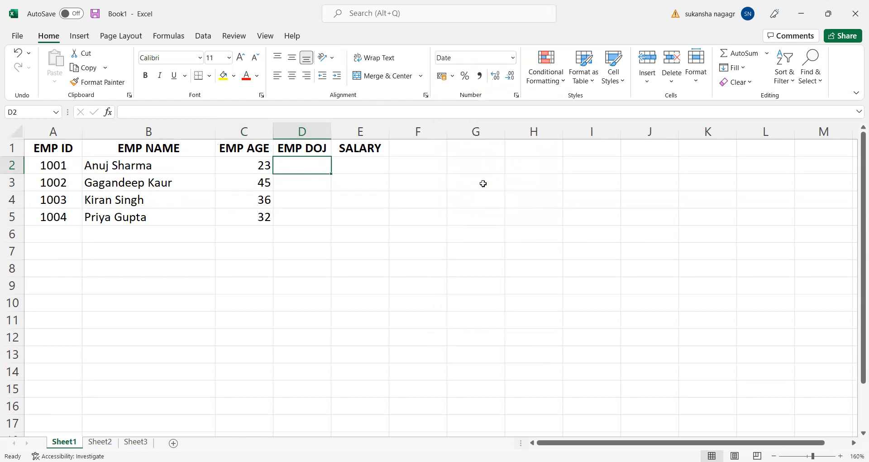
text(02)
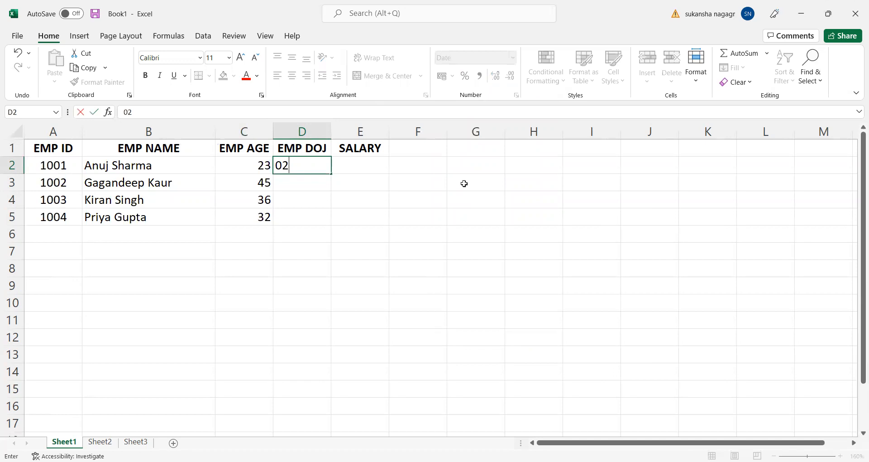
text(/05/2021)
key(Return)
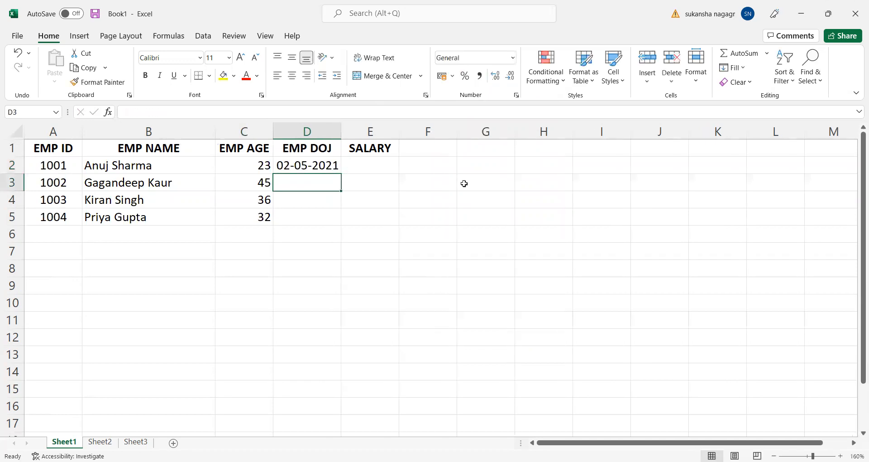
Enter the joining dates 07/03/2020, 12/04/2022 and 09/05/2021 in cells D3 through D5 of the EMP DOJ column
text(0)
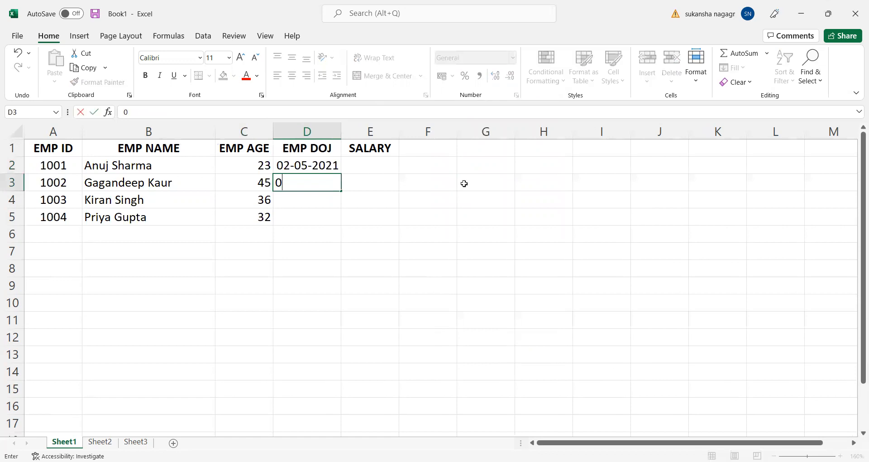
text(7/03/2020)
key(Return)
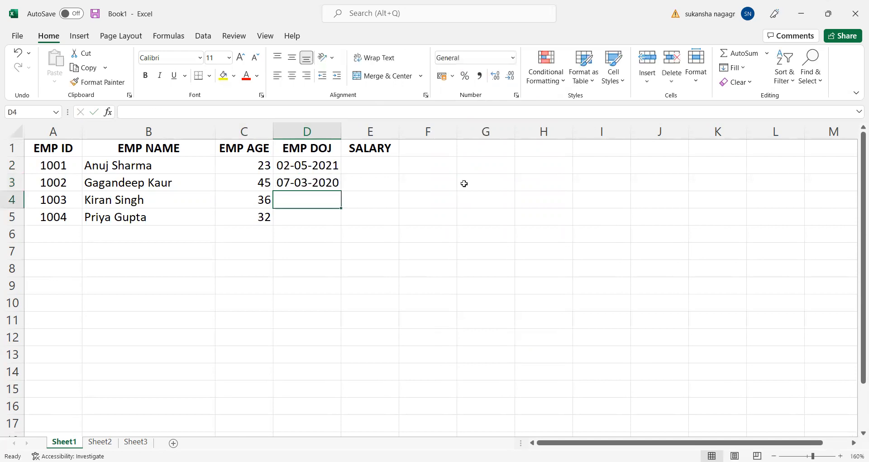
text(12/)
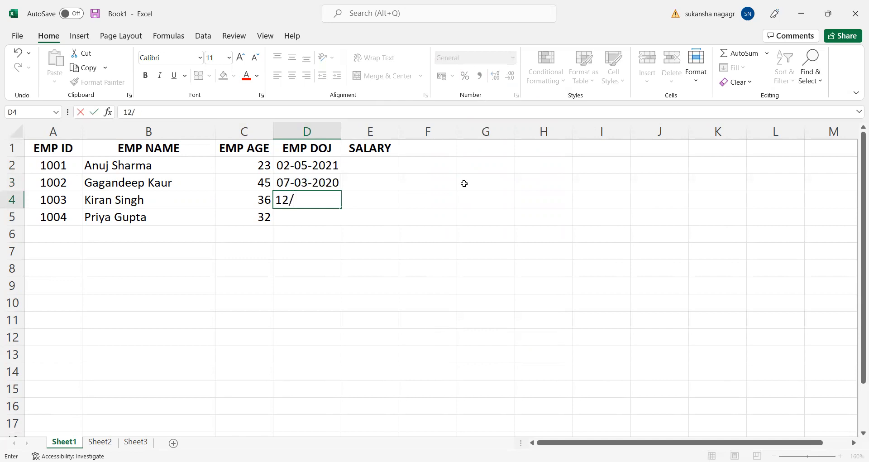
text(04/2022)
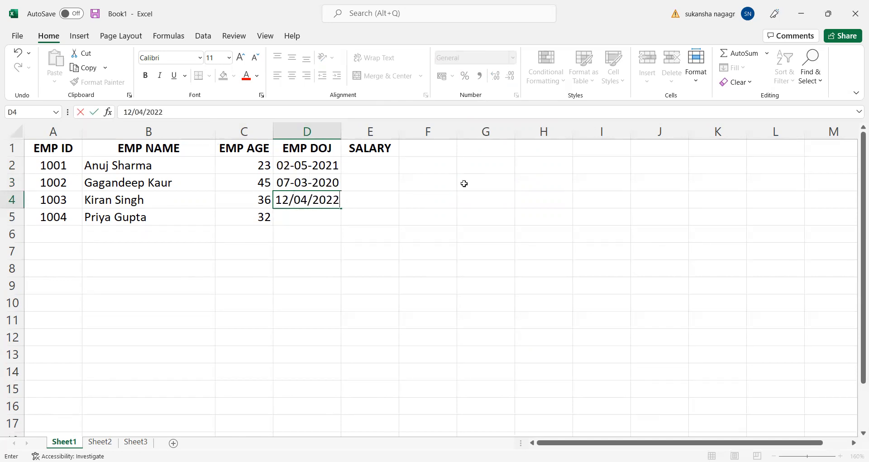
key(Return)
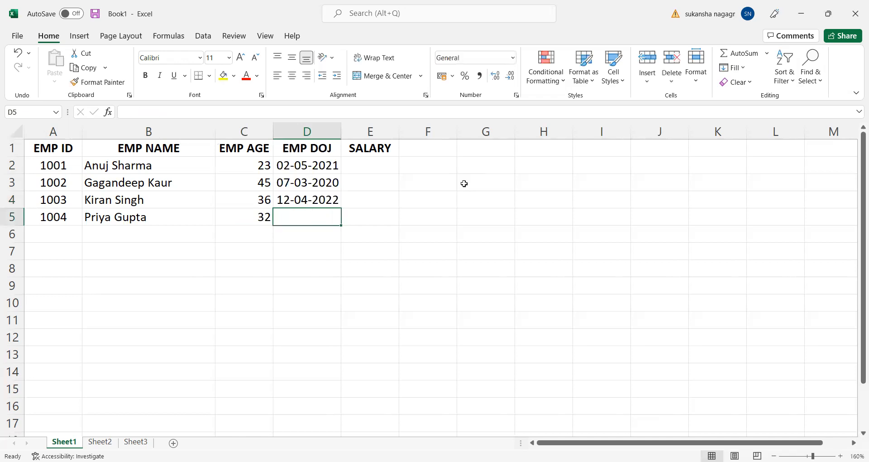
text(09/)
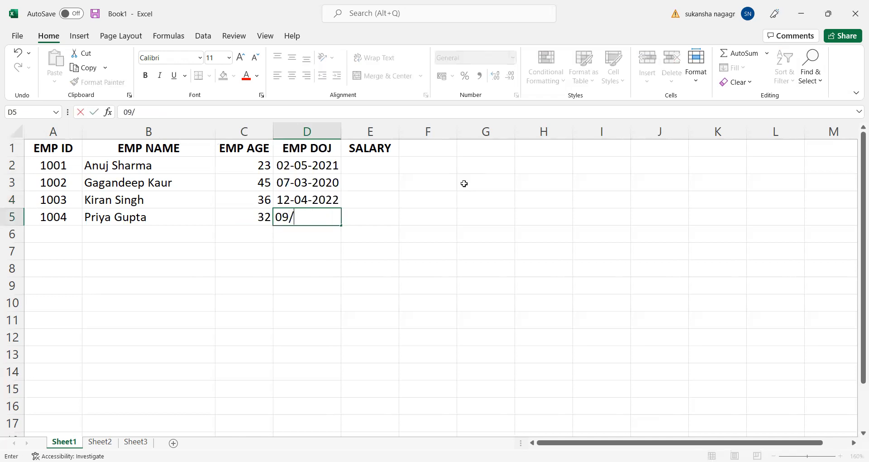
text(05/2021)
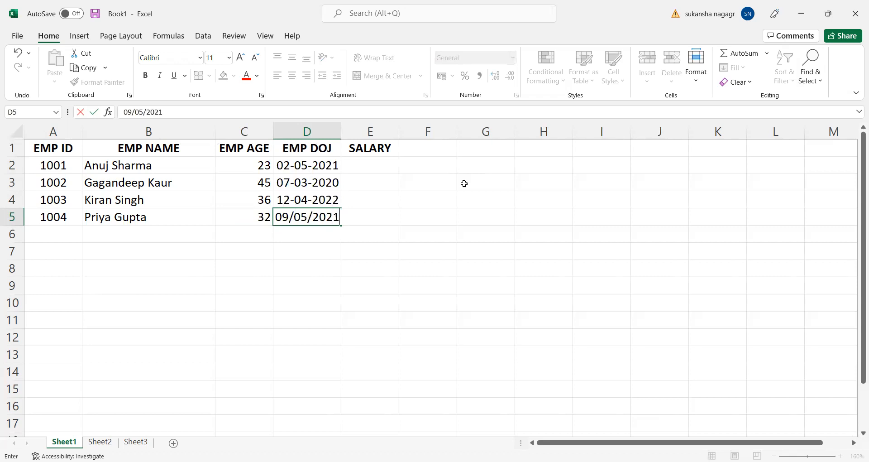
click(454, 250)
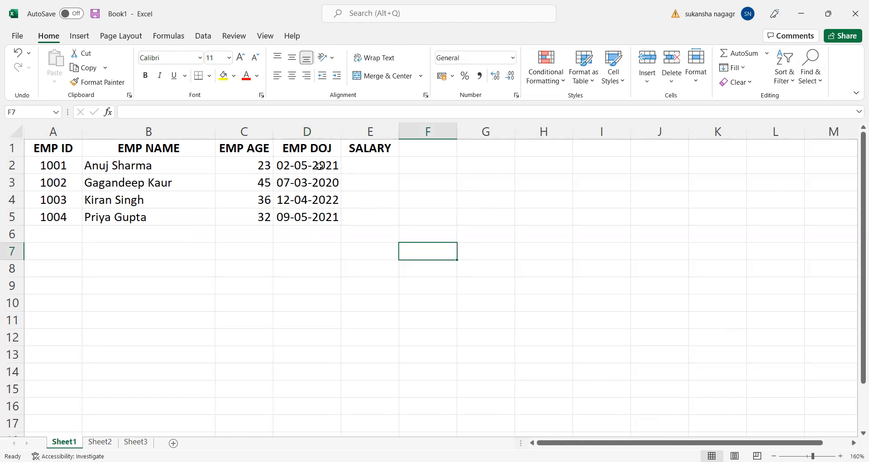
Enter the salary 15000 in cell E2 and format cells E2:E5 as Currency
click(372, 166)
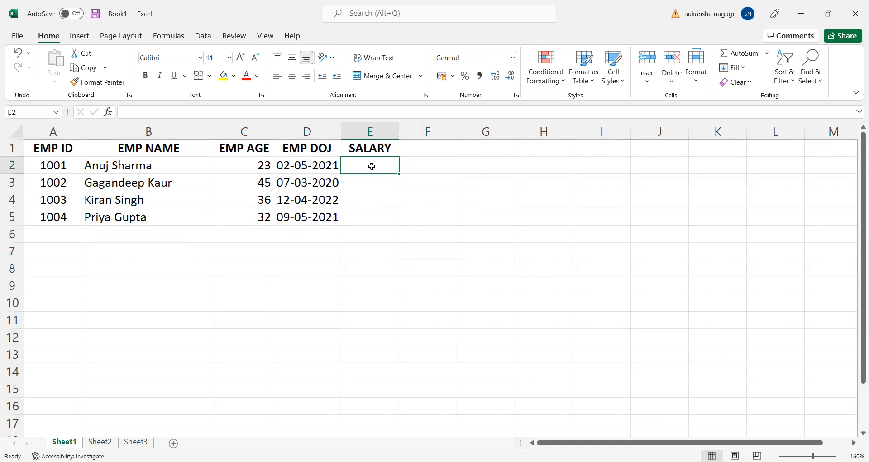
text(15000)
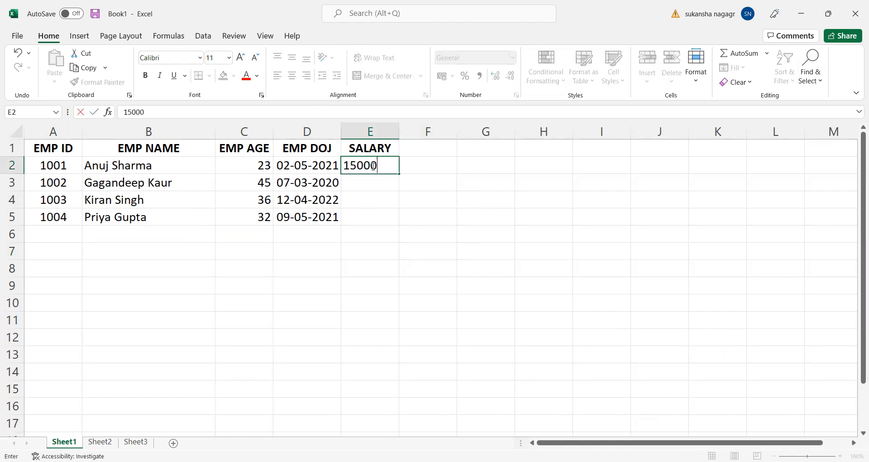
key(Return)
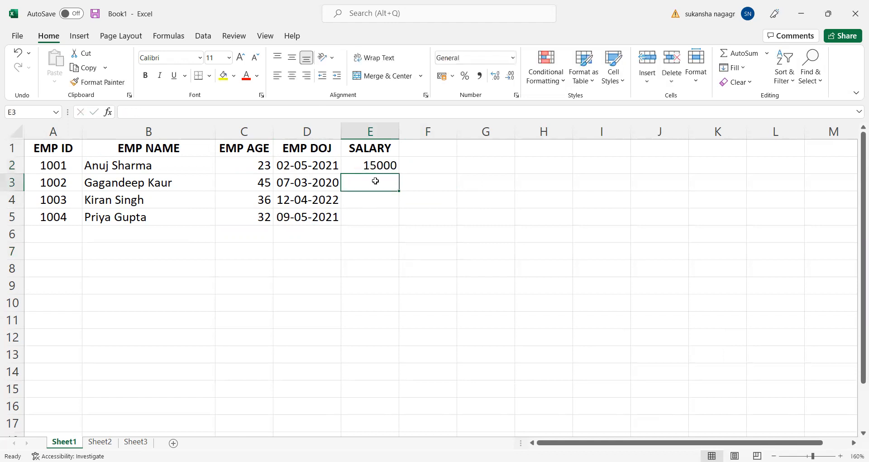
click(383, 166)
shift+click(381, 215)
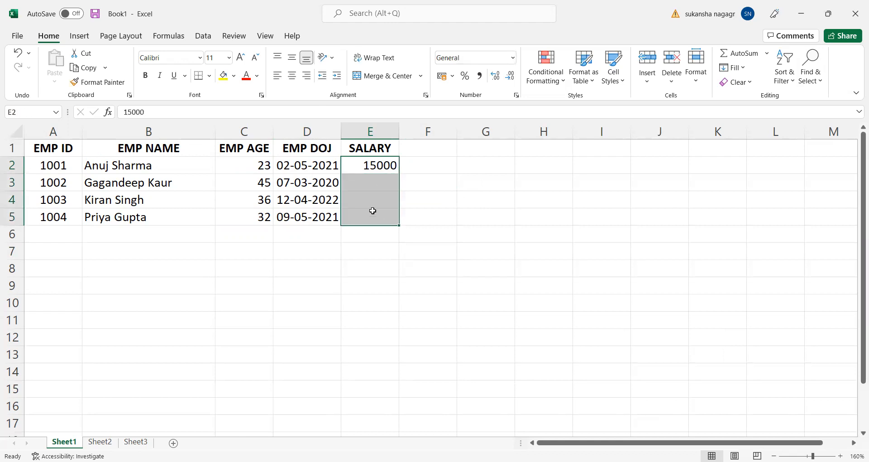
click(513, 57)
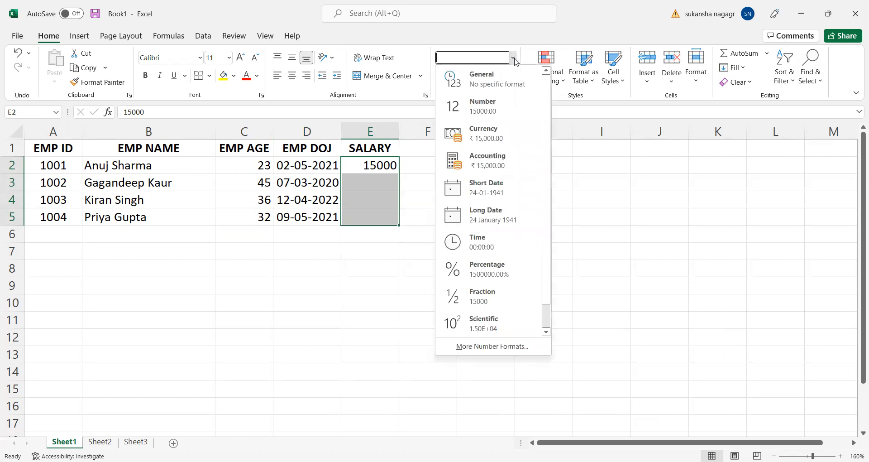
click(486, 136)
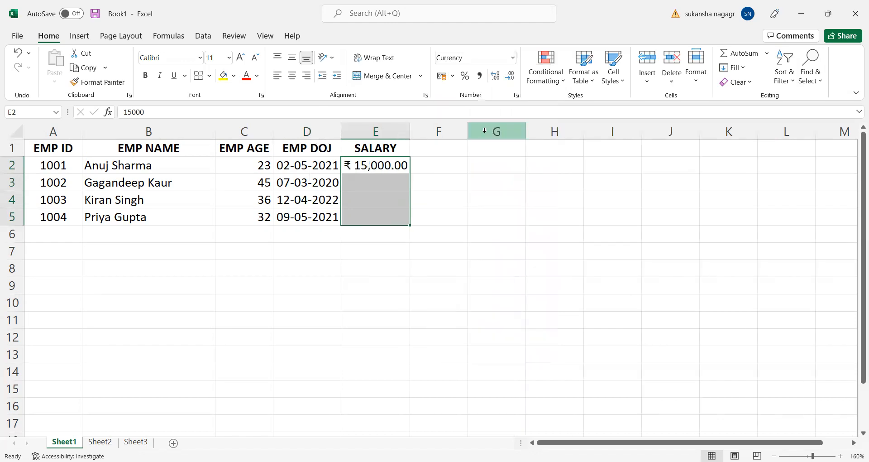
Enter the salaries 36000, 35000 and 28000 in cells E3 through E5 of the SALARY column
click(388, 189)
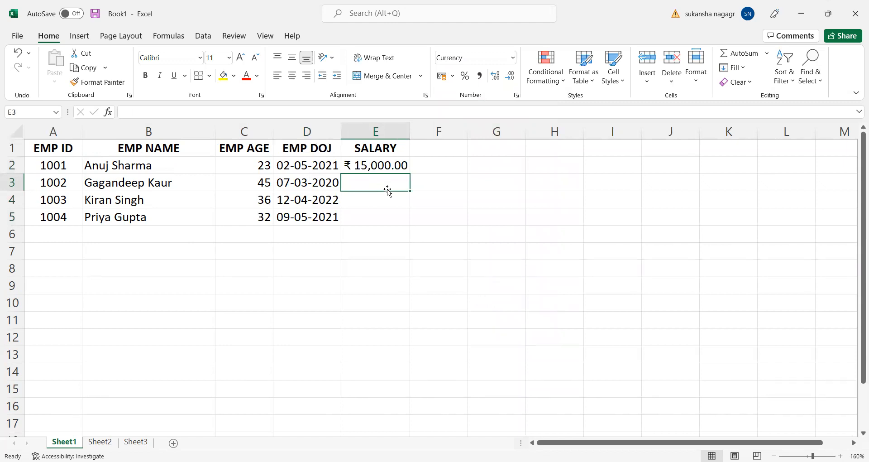
text(36000)
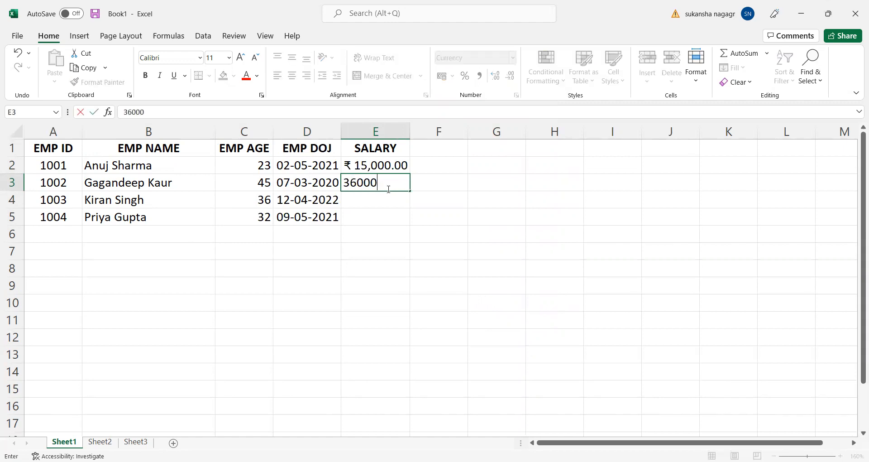
key(Return)
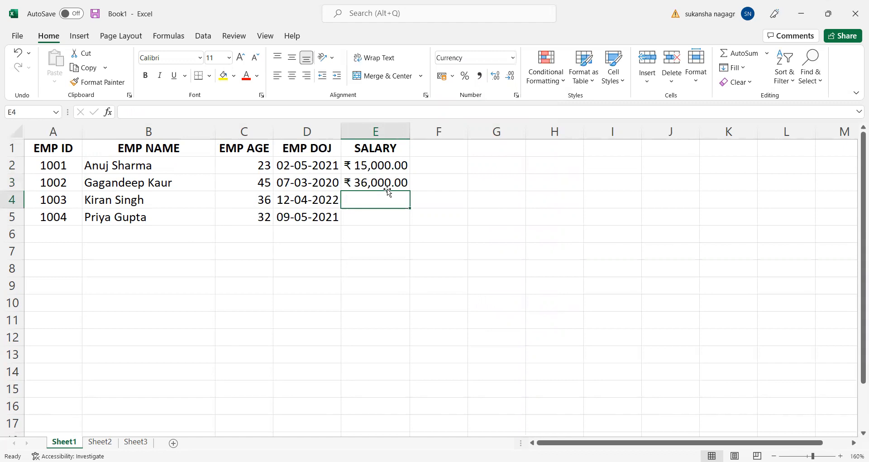
text(35,0)
text(000)
key(Return)
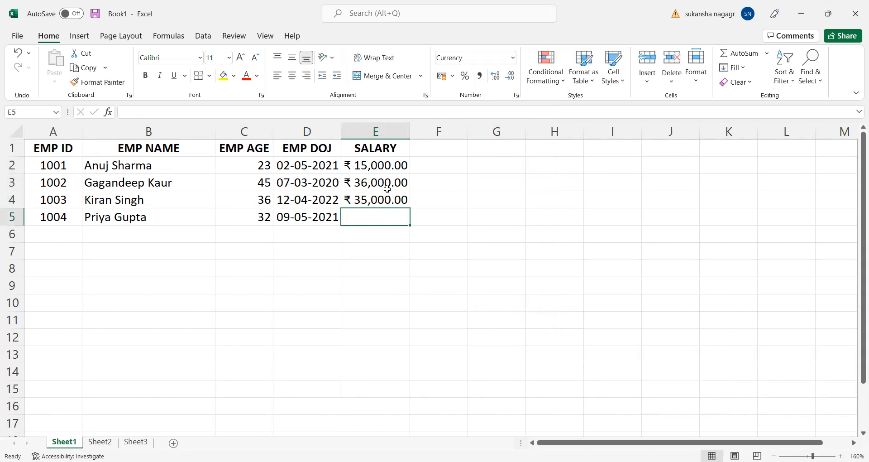
text(28)
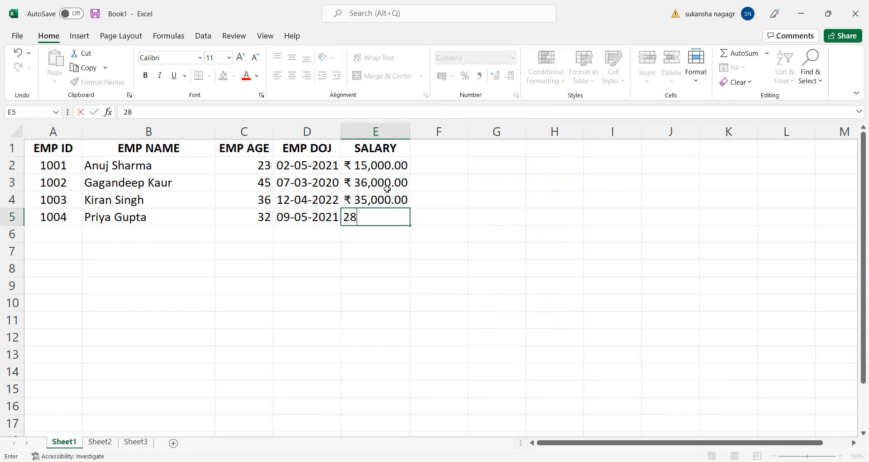
text(,00000)
key(Return)
click(356, 268)
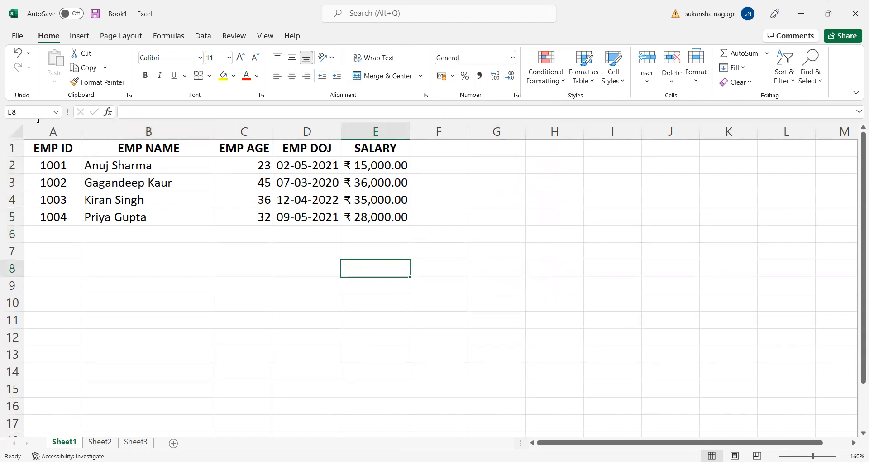
Try a Greater Than conditional formatting rule on the whole table A1:E5 with the value 30000 and Red Text
click(48, 148)
drag(49, 148, 354, 215)
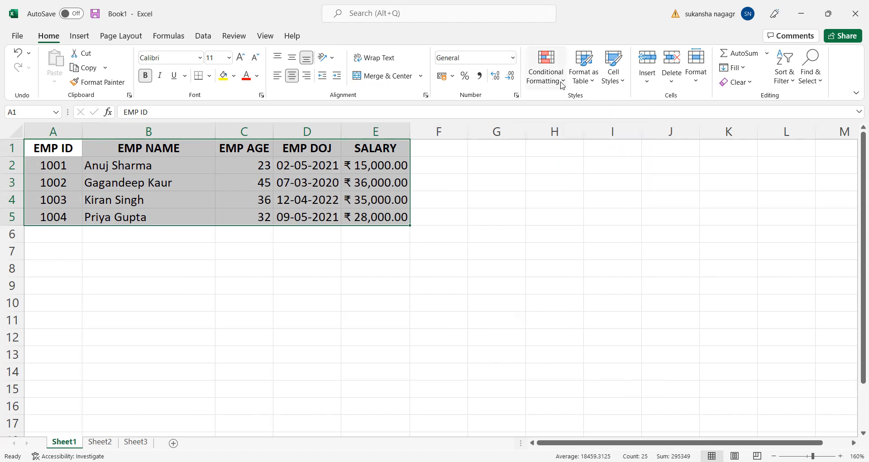
click(562, 85)
mouse_move(569, 105)
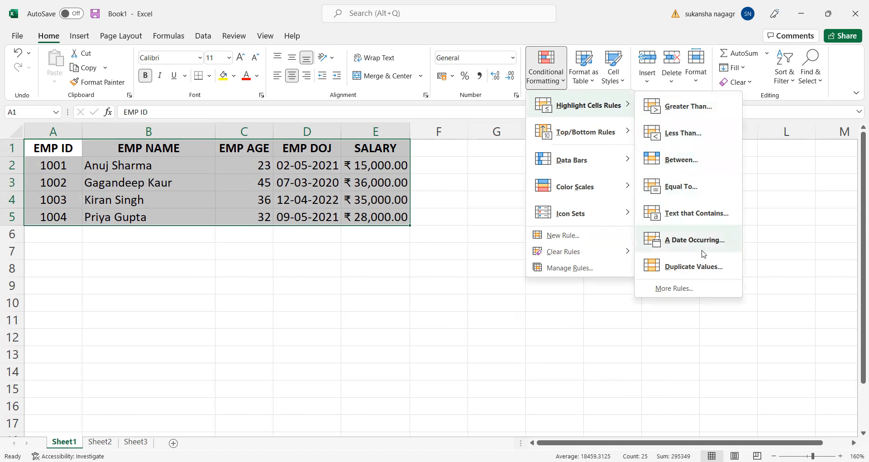
click(722, 108)
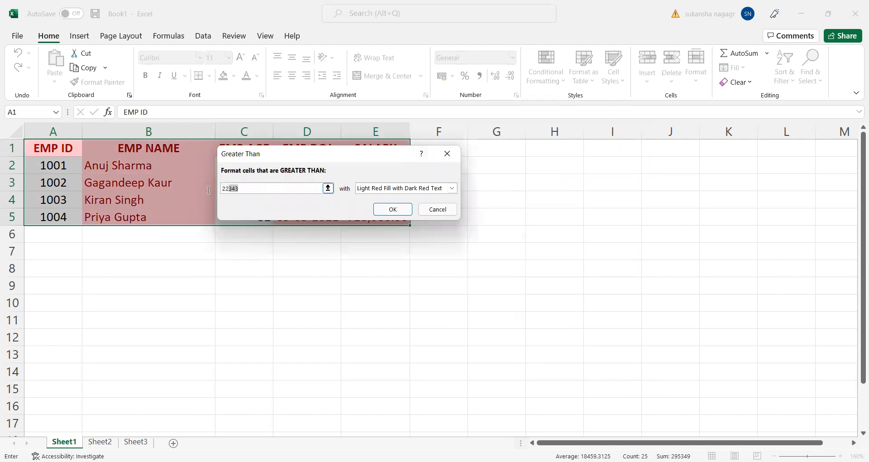
key(BackSpace)
text(30000)
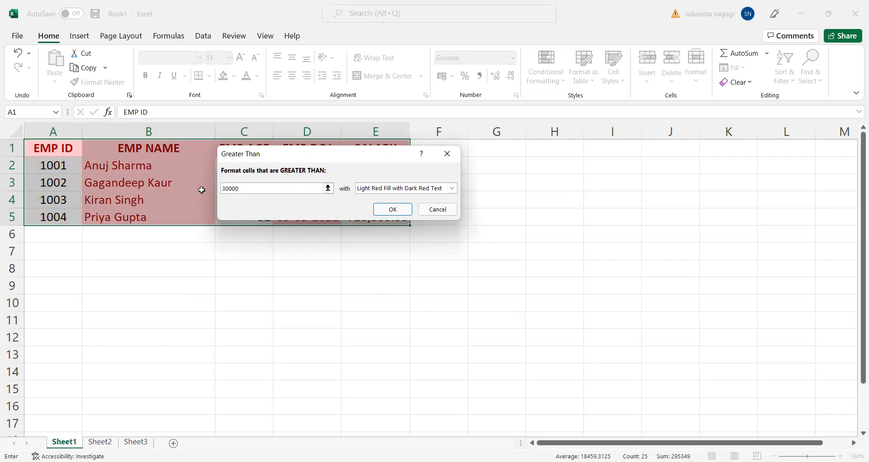
click(452, 188)
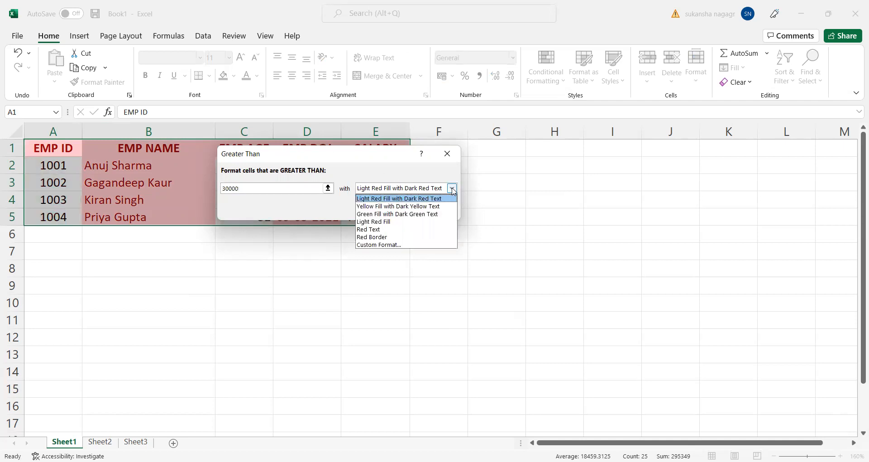
click(374, 229)
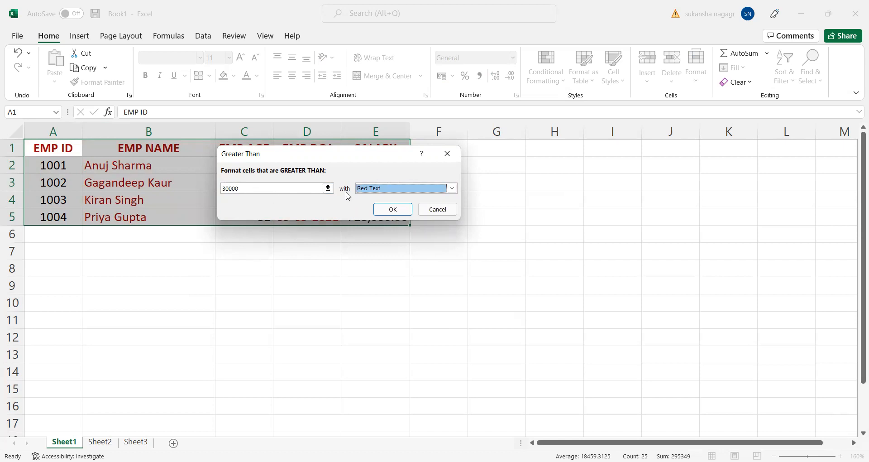
click(398, 212)
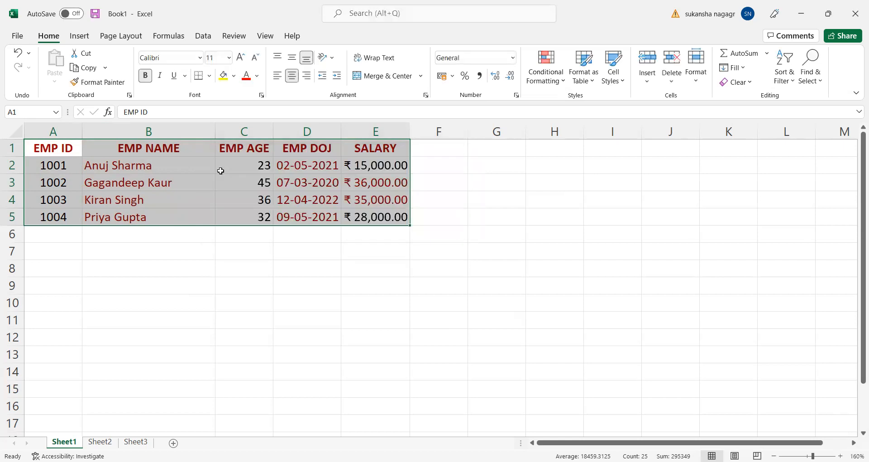
Undo the red-text conditional formatting applied to the whole table
click(235, 175)
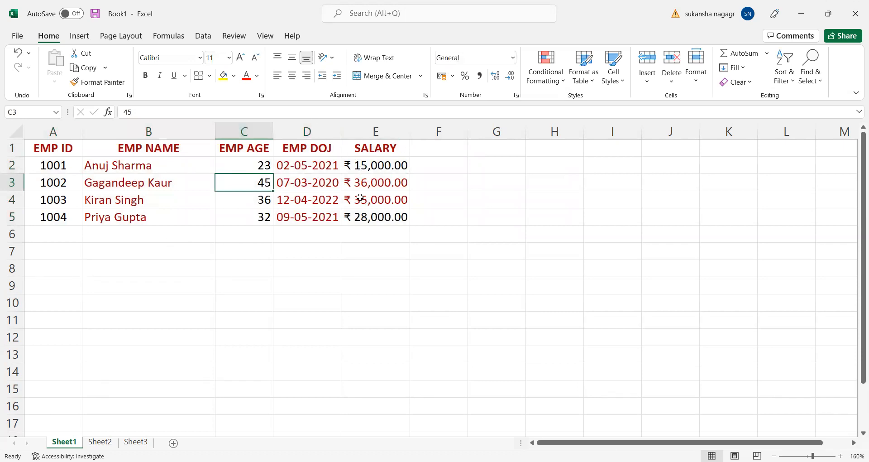
key(ctrl+a)
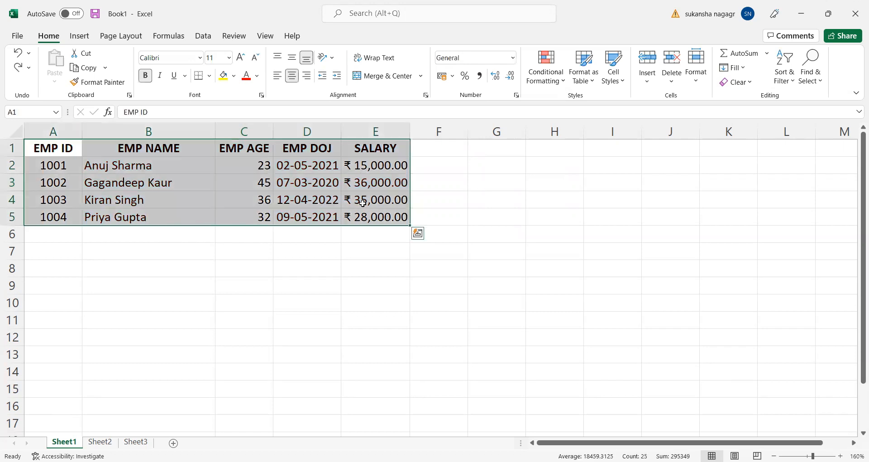
click(363, 199)
Try a Greater Than conditional formatting rule on E1:E5 with the value 30000 and Green Fill with Dark Green Text
drag(365, 148, 362, 216)
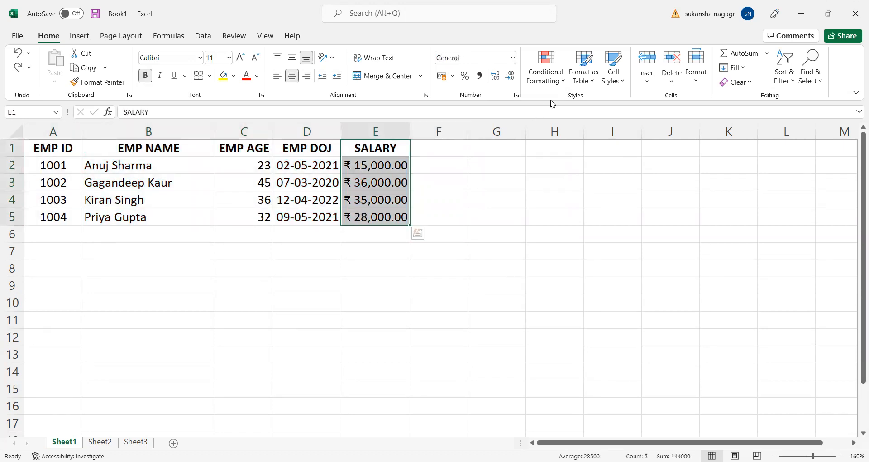
click(554, 86)
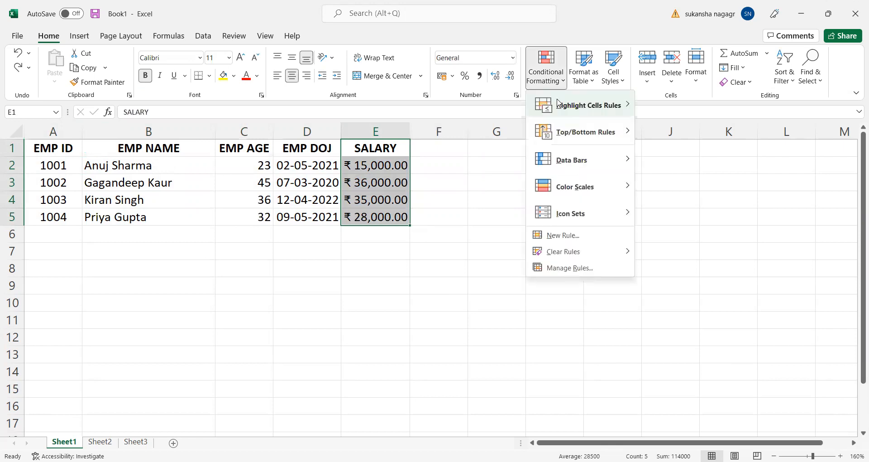
click(685, 105)
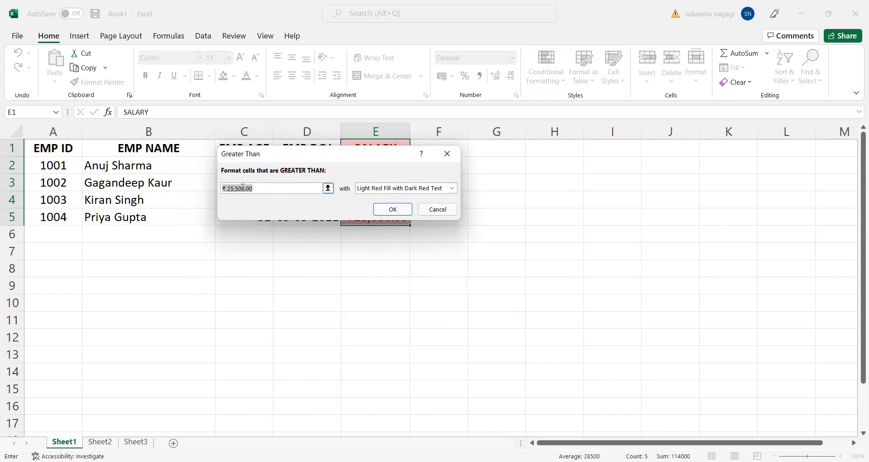
key(BackSpace)
text(30000)
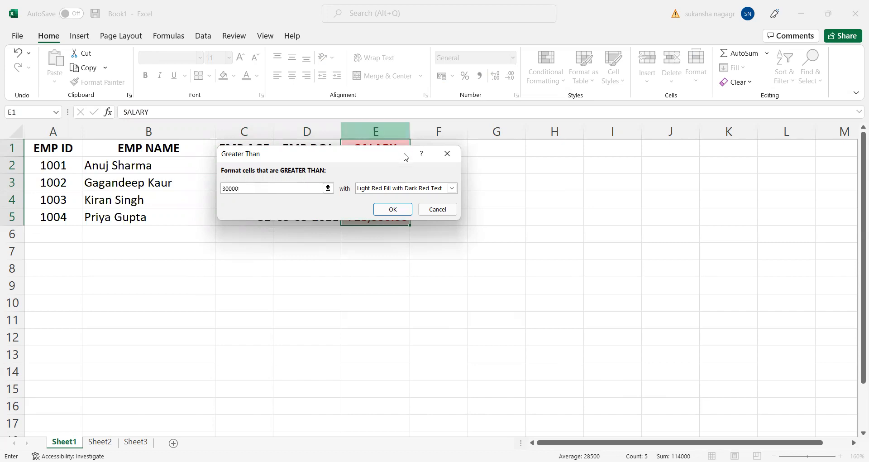
click(452, 188)
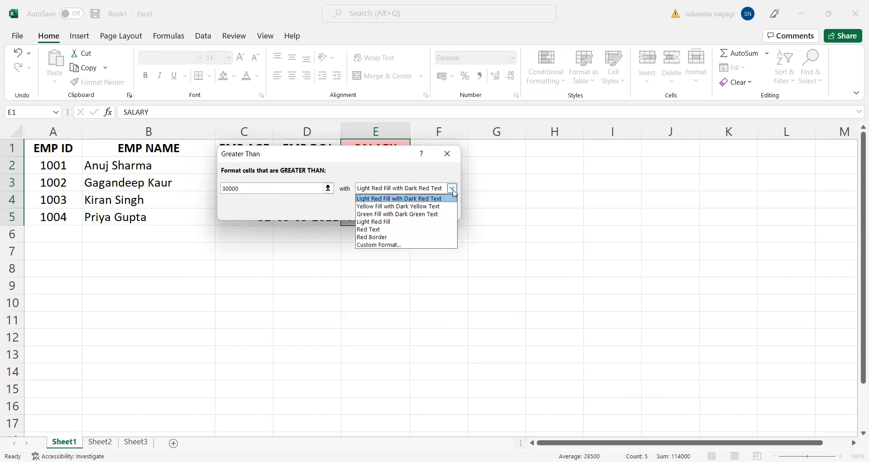
click(386, 214)
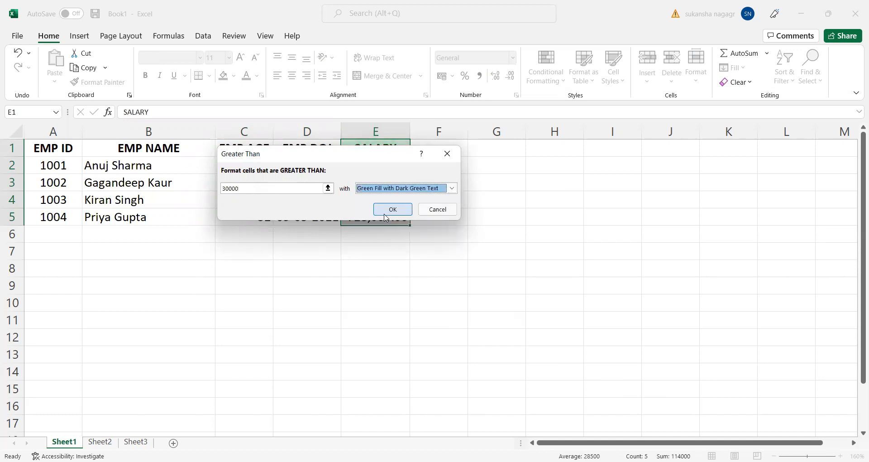
click(394, 208)
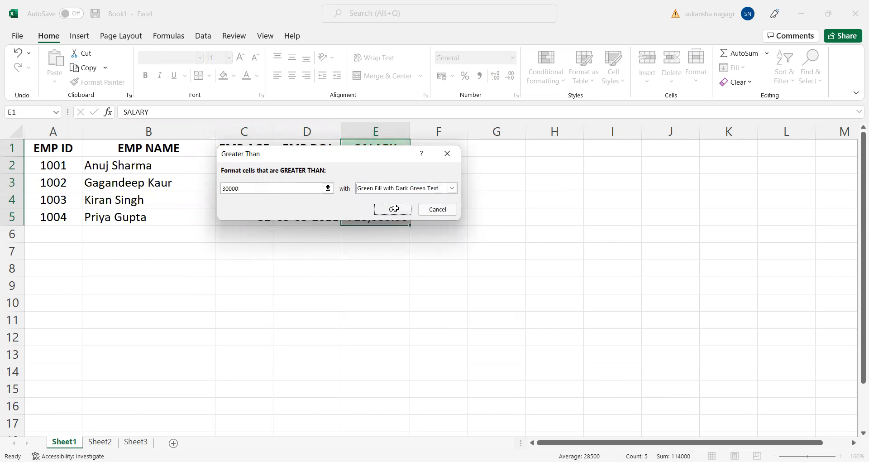
click(326, 267)
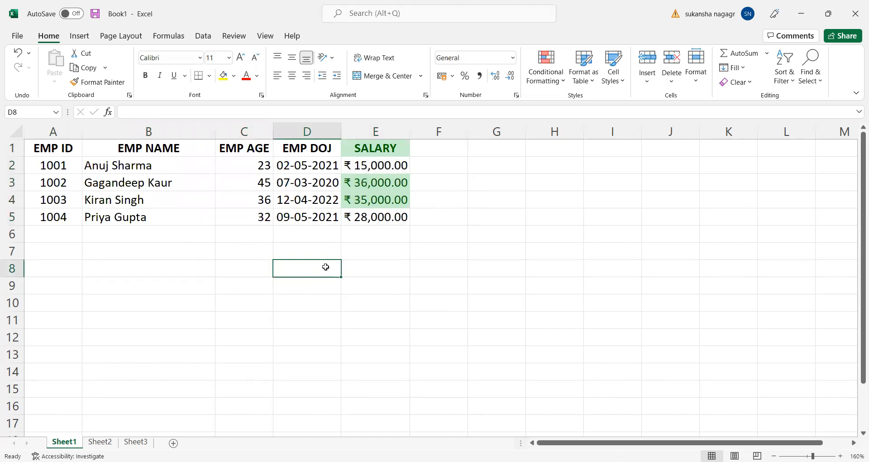
Check the salary cells in column E and undo the green Greater Than formatting
click(375, 216)
click(369, 179)
click(392, 166)
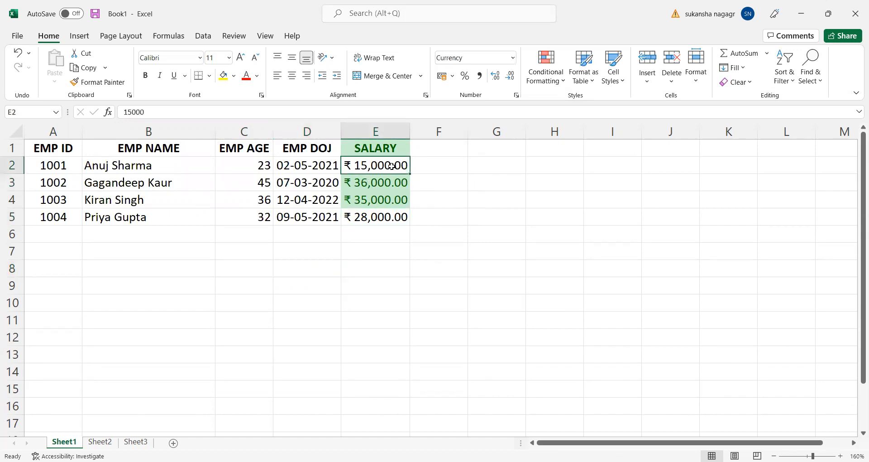
key(ctrl+z)
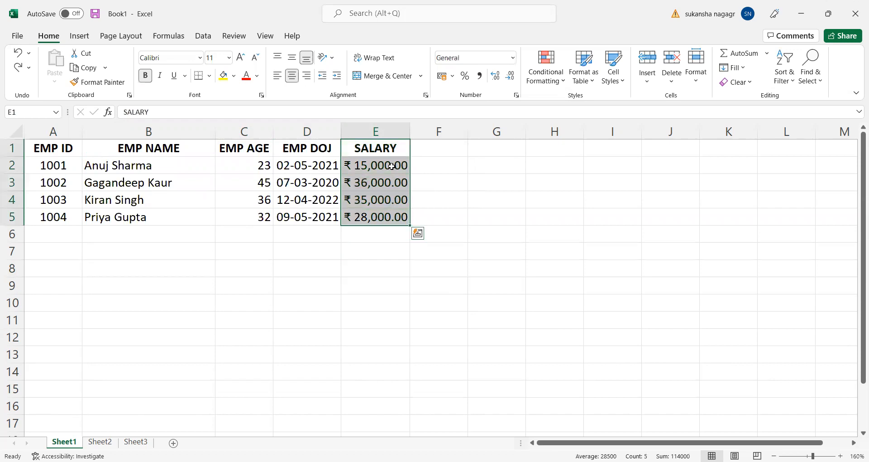
Try a Less Than conditional formatting rule on the salaries E2:E5 with the value 20000 and Red Border
click(465, 170)
drag(392, 165, 384, 215)
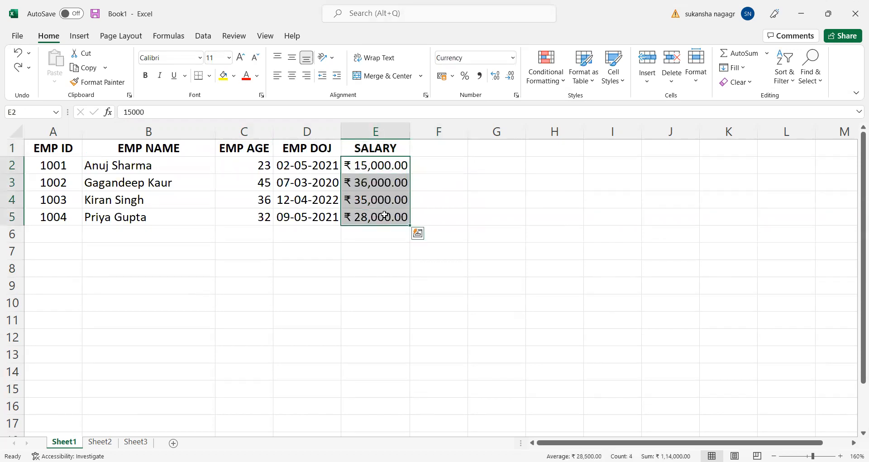
click(550, 80)
mouse_move(554, 106)
click(675, 135)
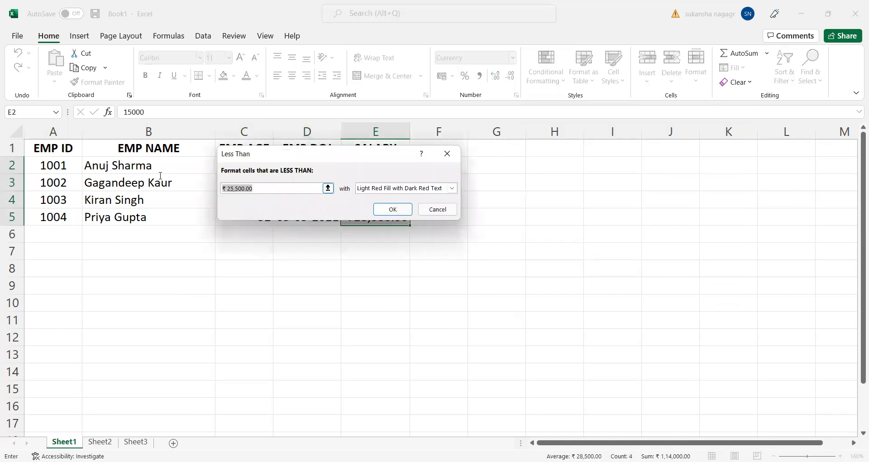
text(20000)
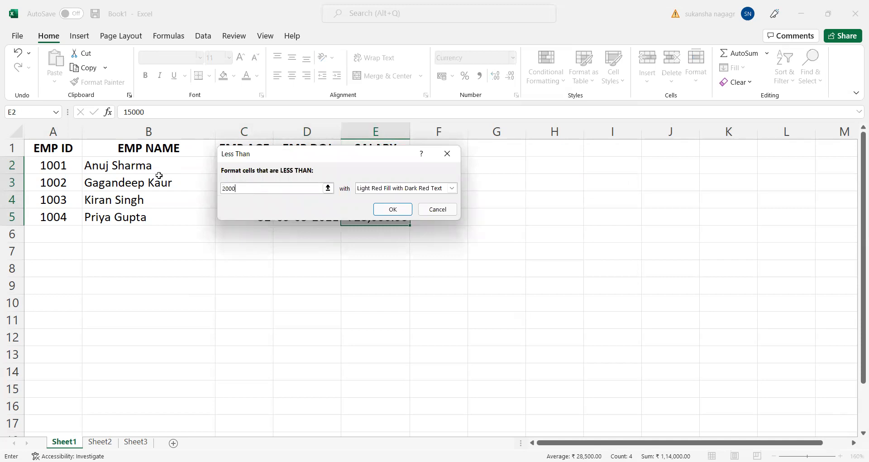
click(452, 188)
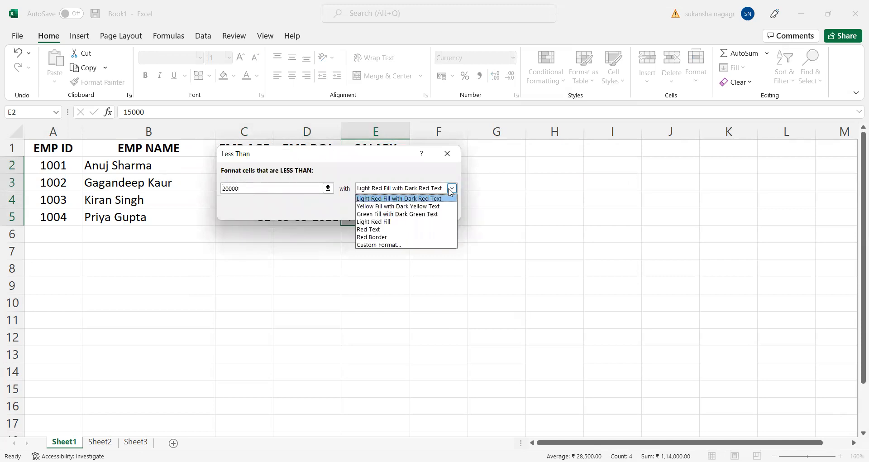
click(368, 237)
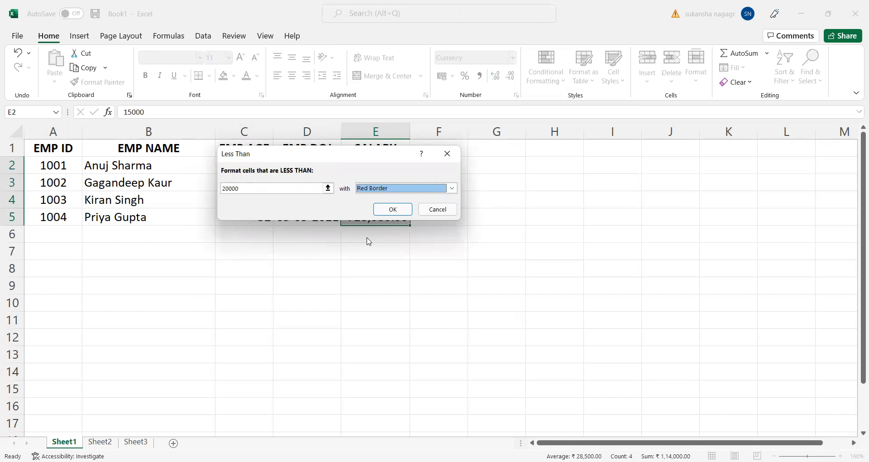
click(390, 210)
click(305, 253)
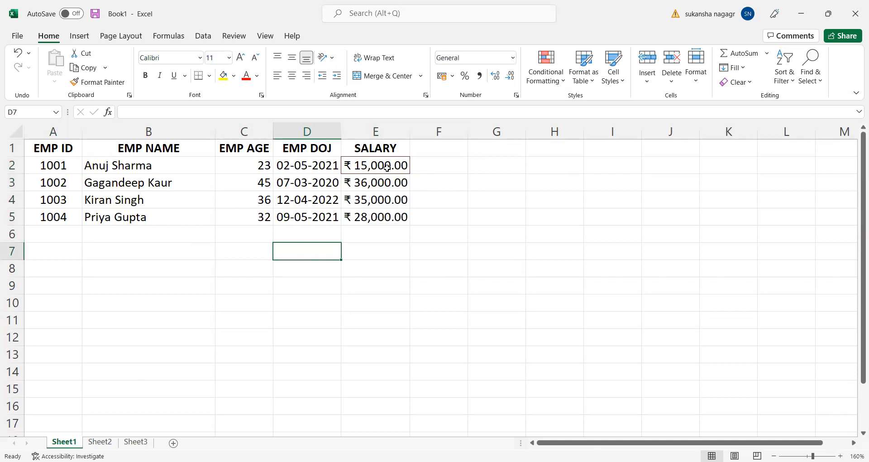
Undo the red-border Less Than formatting on the salary cells
click(387, 168)
key(ctrl+shift+Down)
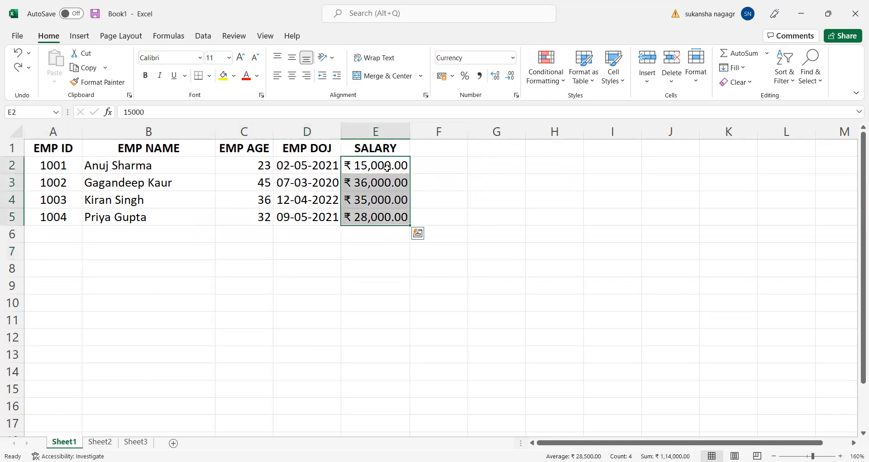
click(548, 81)
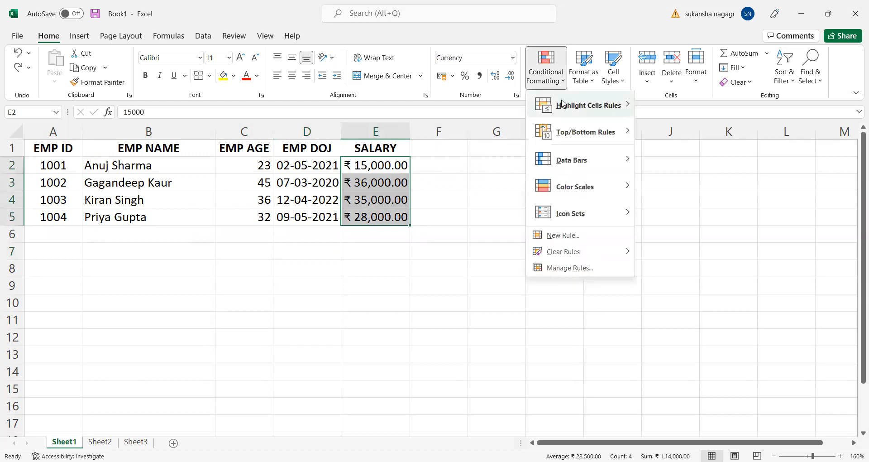
mouse_move(563, 104)
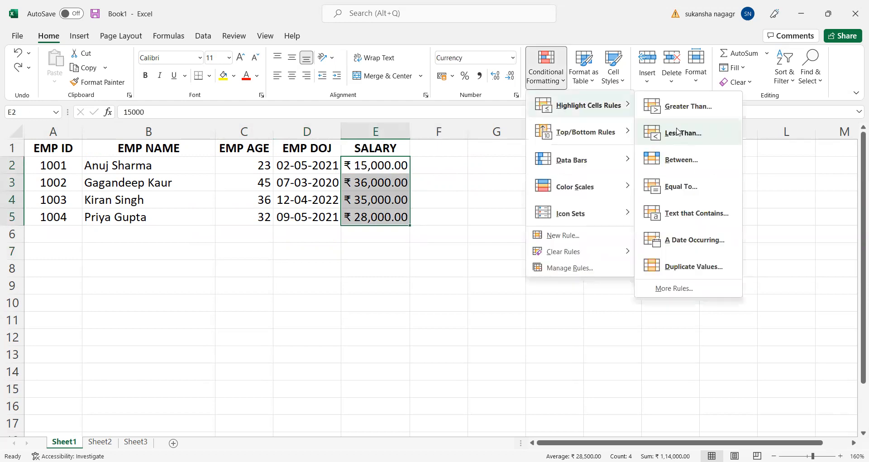
click(671, 159)
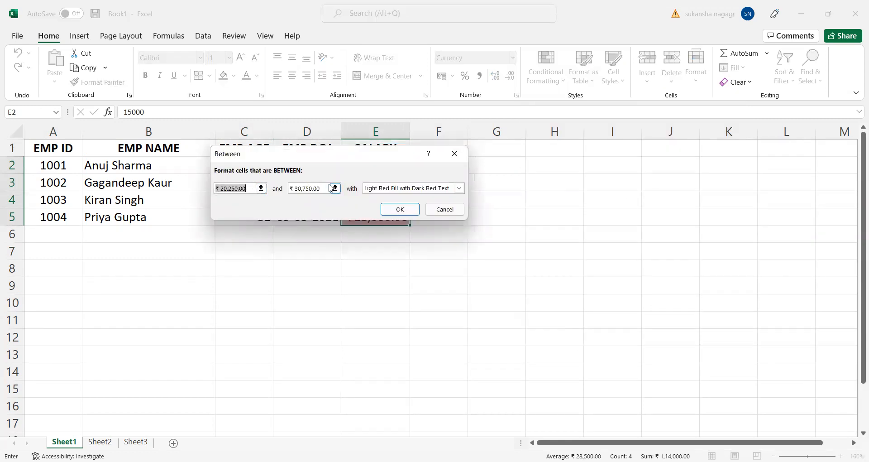
click(436, 211)
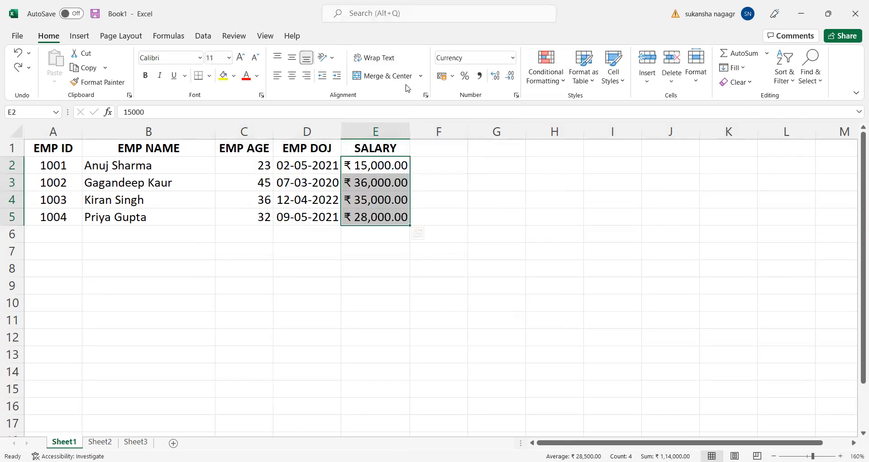
Try an Equal To conditional formatting rule on E2:E5 with 35000 and Light Red Fill with Dark Red Text, and undo it
click(555, 79)
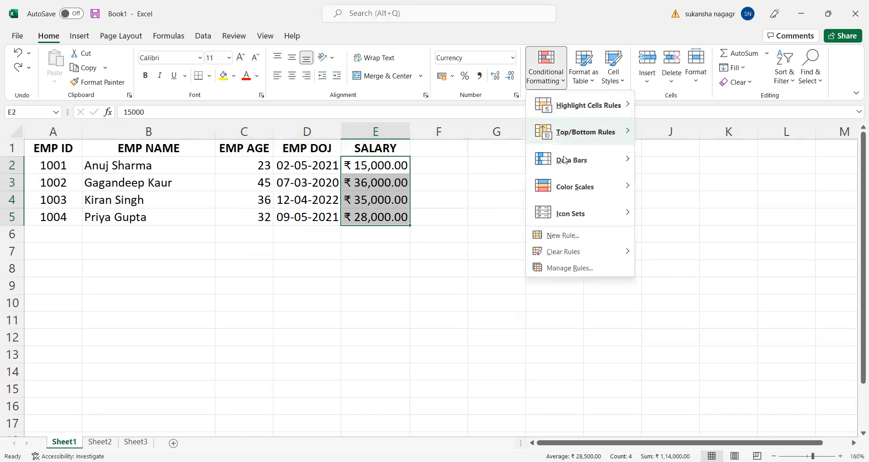
mouse_move(569, 117)
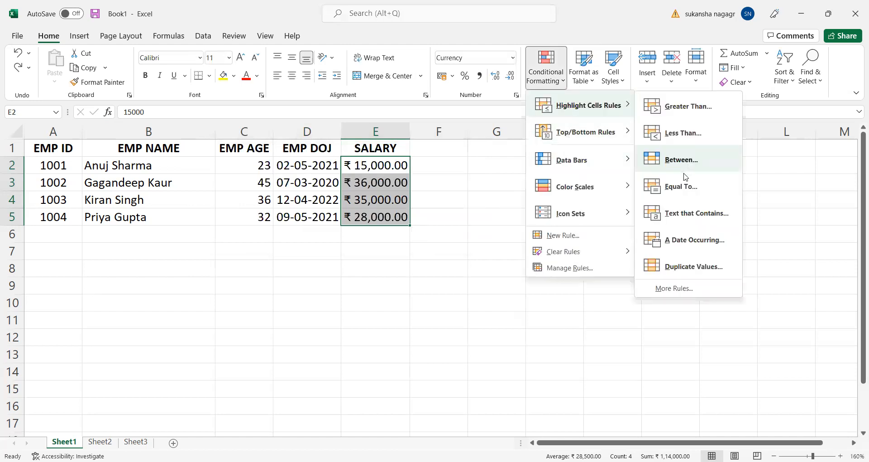
click(679, 186)
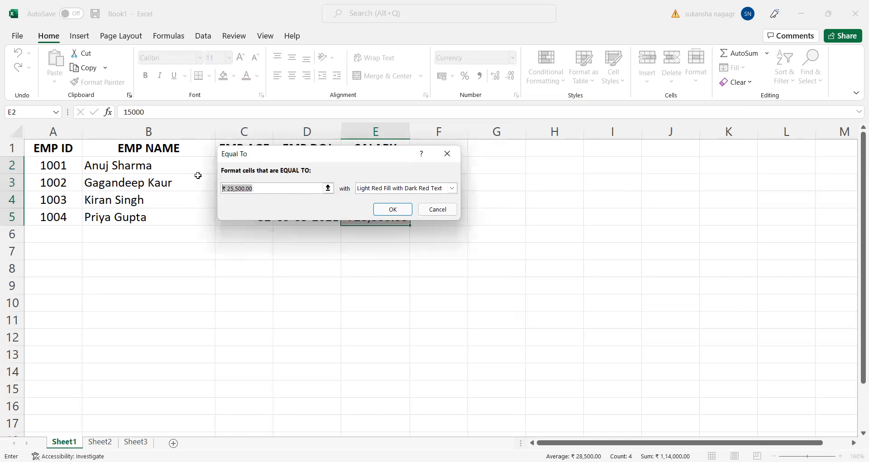
text(35000)
click(393, 214)
click(331, 278)
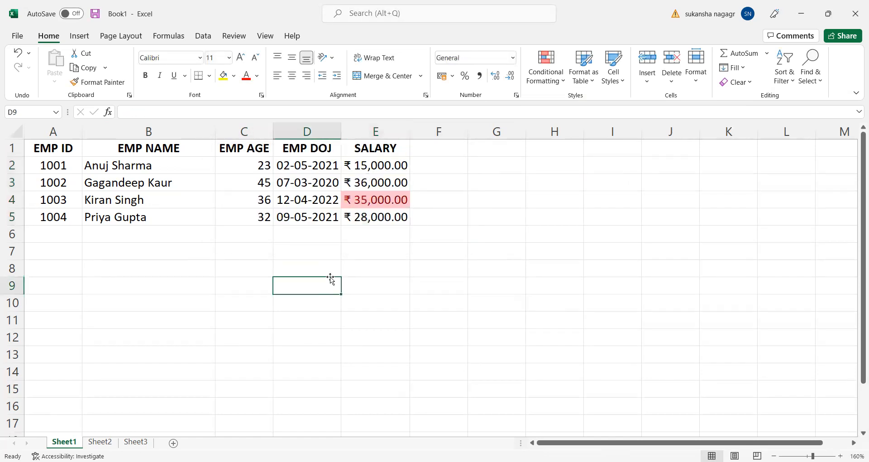
key(ctrl+z)
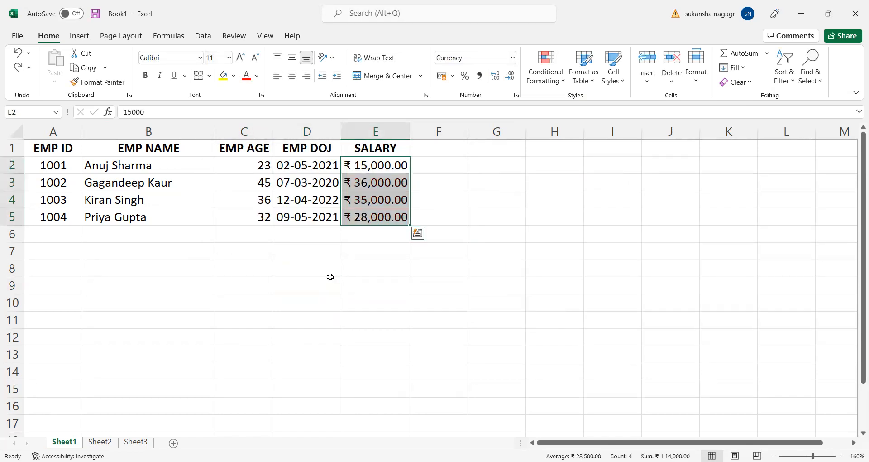
Try a Top 10 Items rule on E2:E5 set to the top 2 values with Yellow Fill with Dark Yellow Text
click(548, 83)
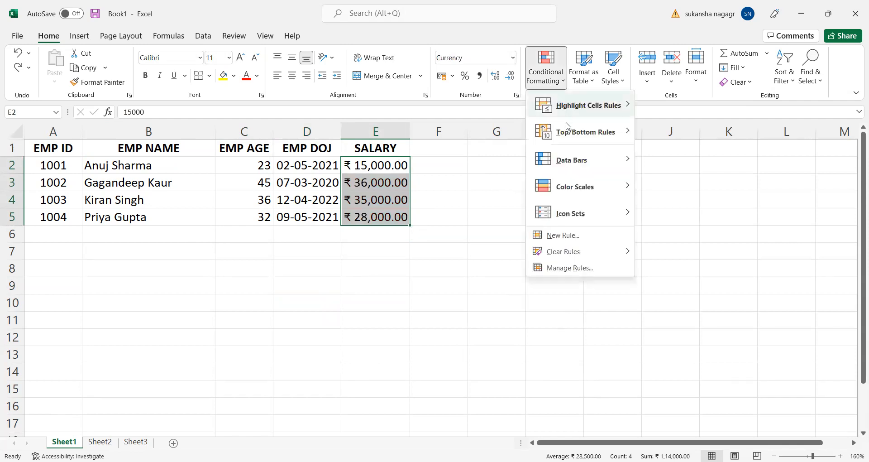
mouse_move(593, 131)
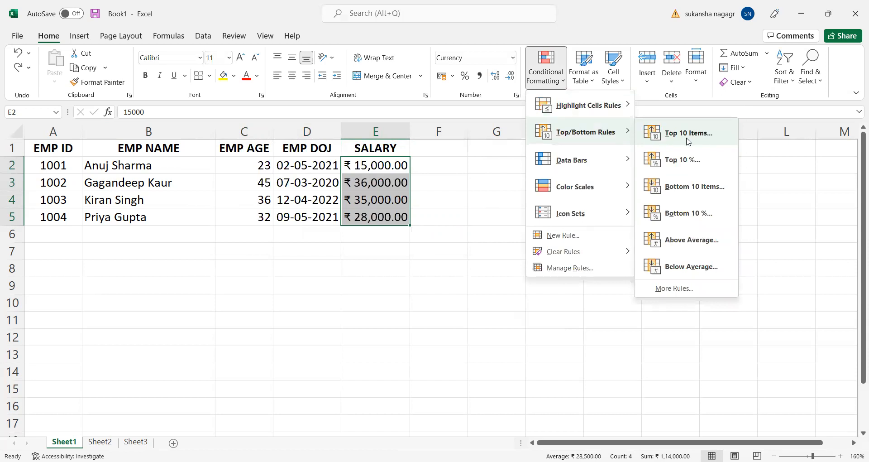
click(688, 132)
click(286, 177)
click(286, 178)
click(287, 178)
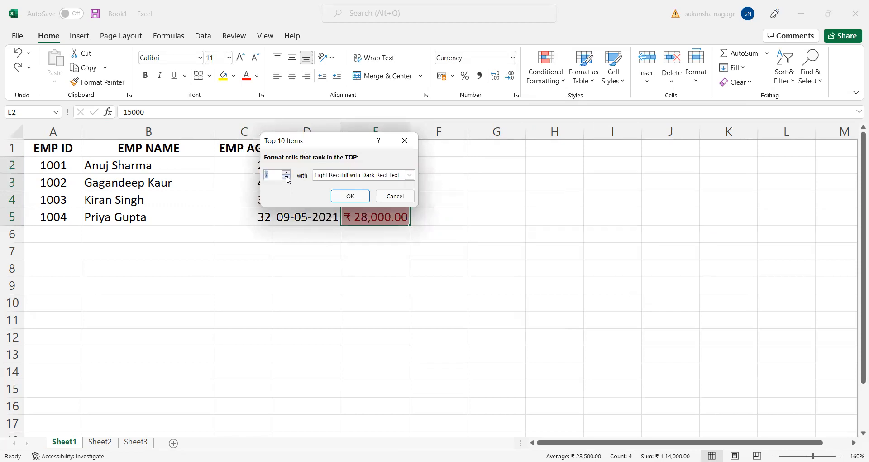
click(287, 177)
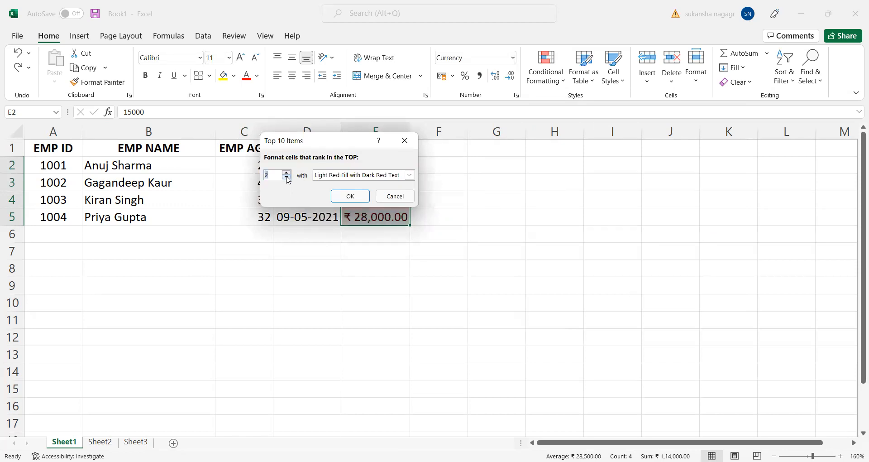
click(407, 176)
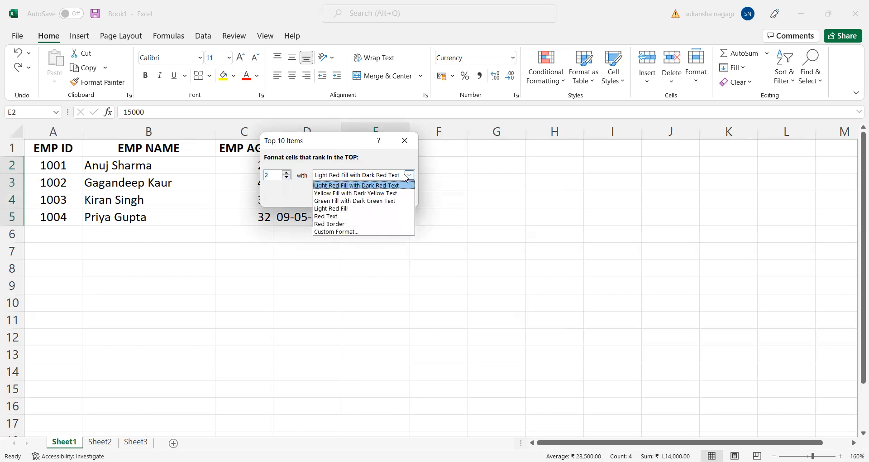
click(369, 193)
click(363, 201)
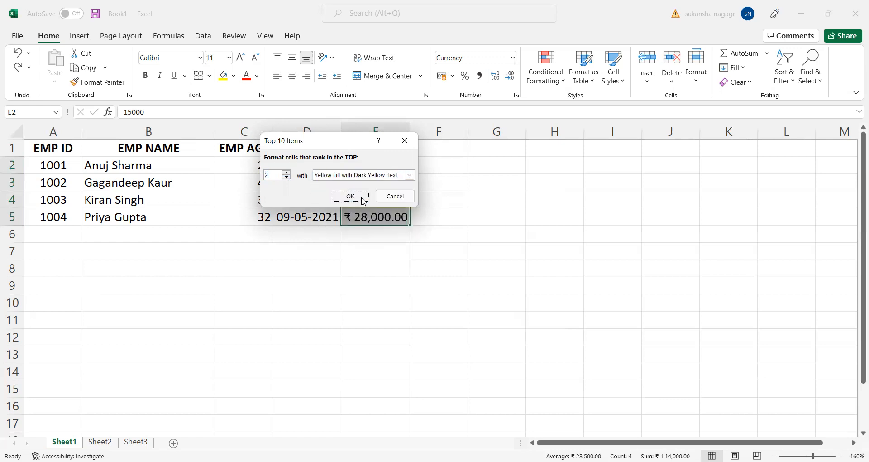
click(346, 264)
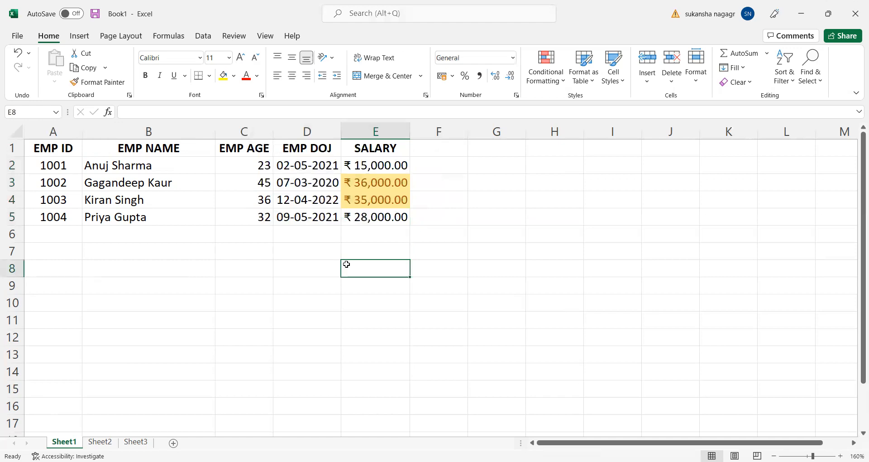
Undo the Top 10 Items highlighting on the salaries, and preview data bars and icon sets on E2:E5
key(ctrl+z)
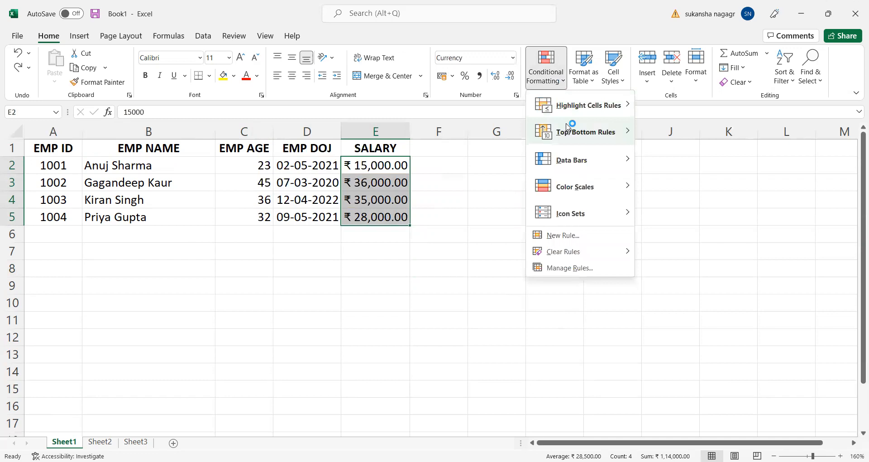
mouse_move(567, 129)
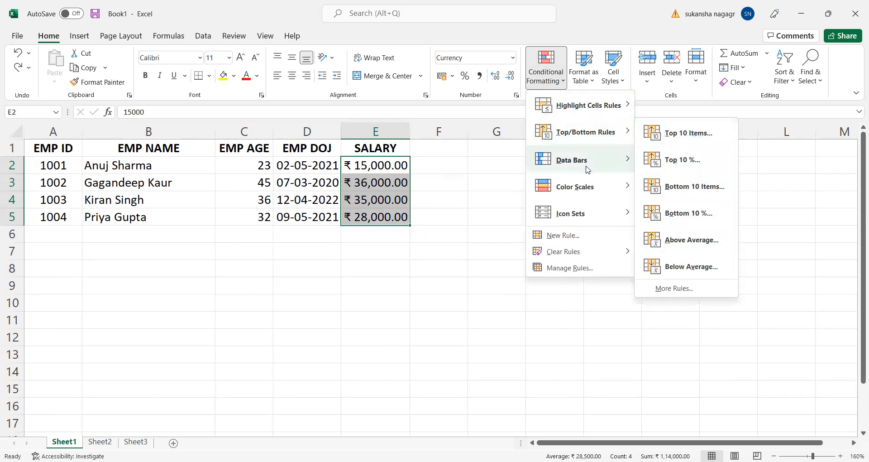
mouse_move(587, 170)
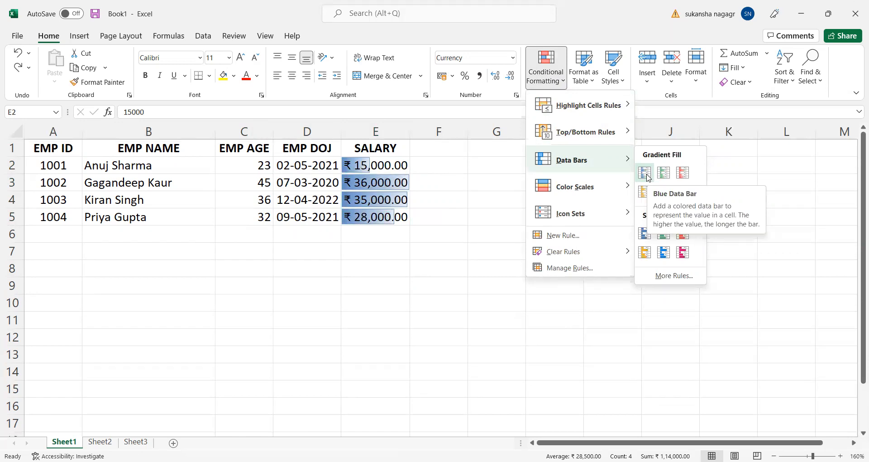
mouse_move(618, 190)
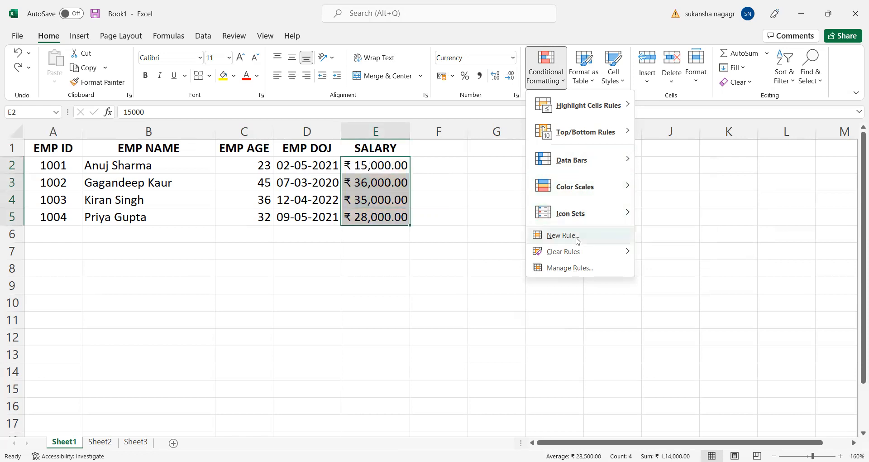
mouse_move(576, 219)
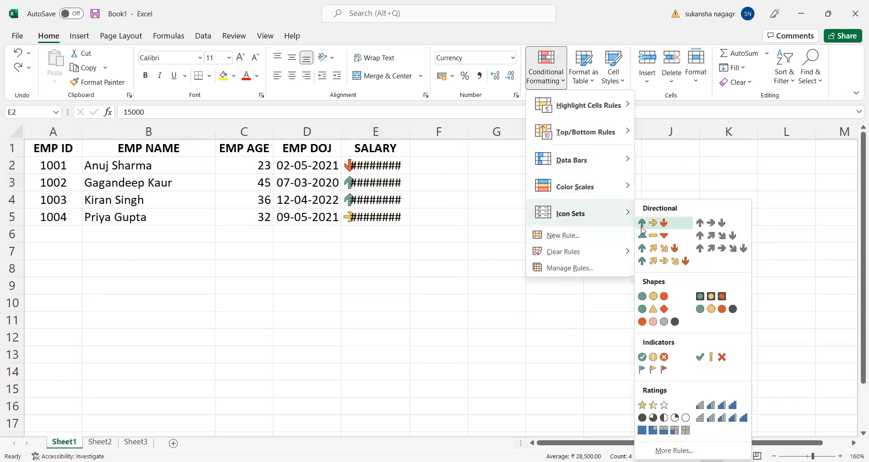
Start a new conditional formatting rule for E2:E5, trying the 3-Color Scale style before choosing 2-Color Scale
click(598, 238)
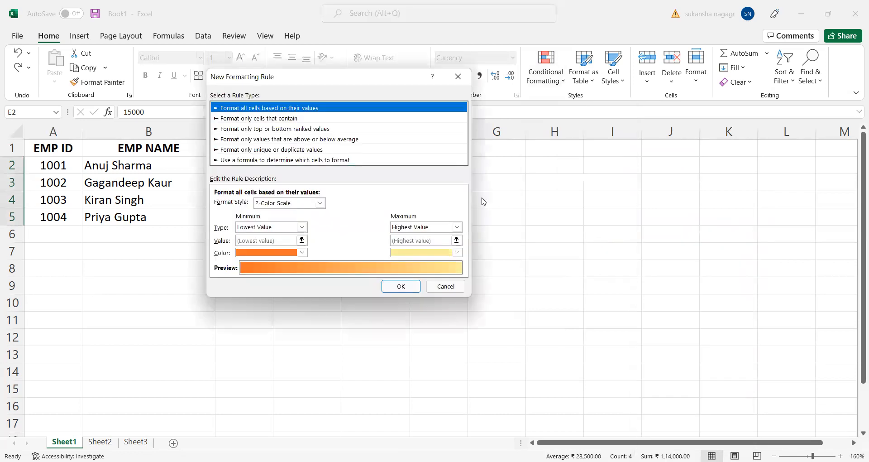
click(320, 204)
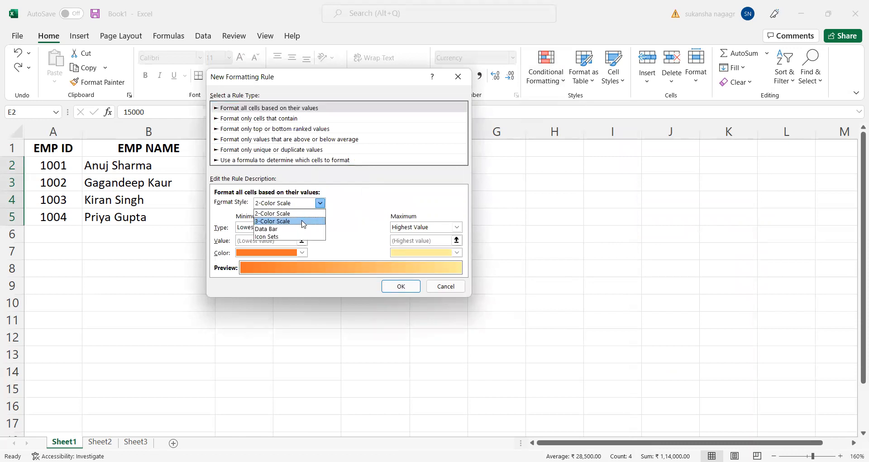
click(304, 221)
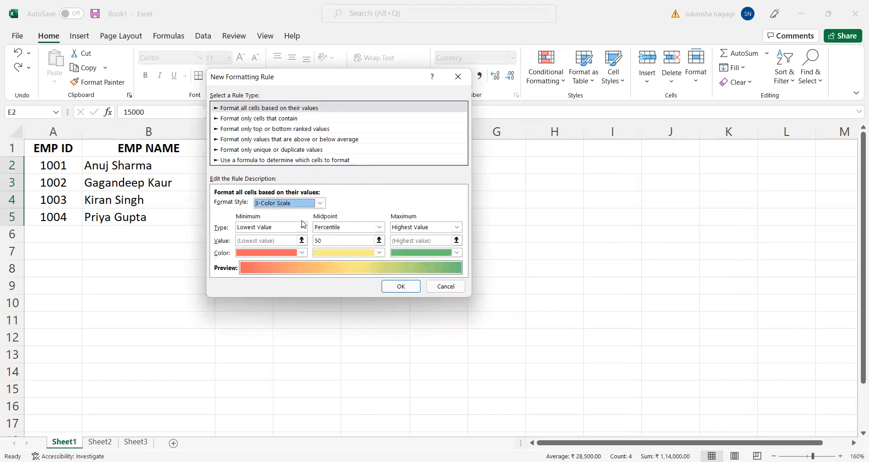
click(320, 203)
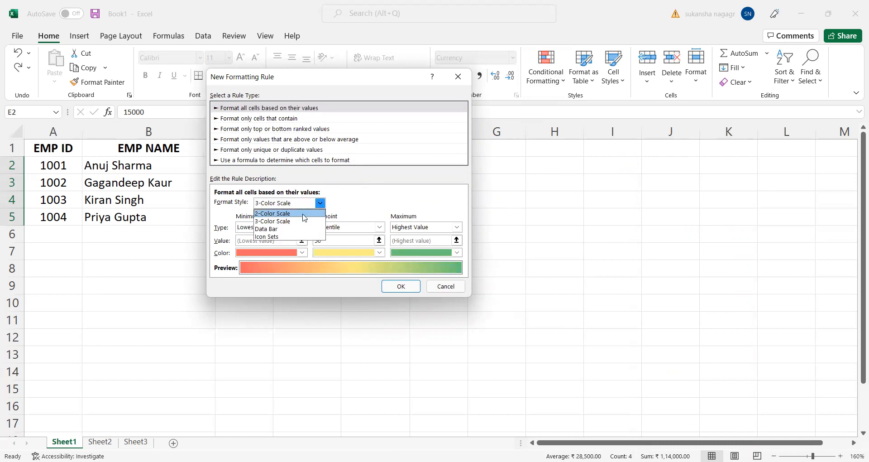
click(305, 213)
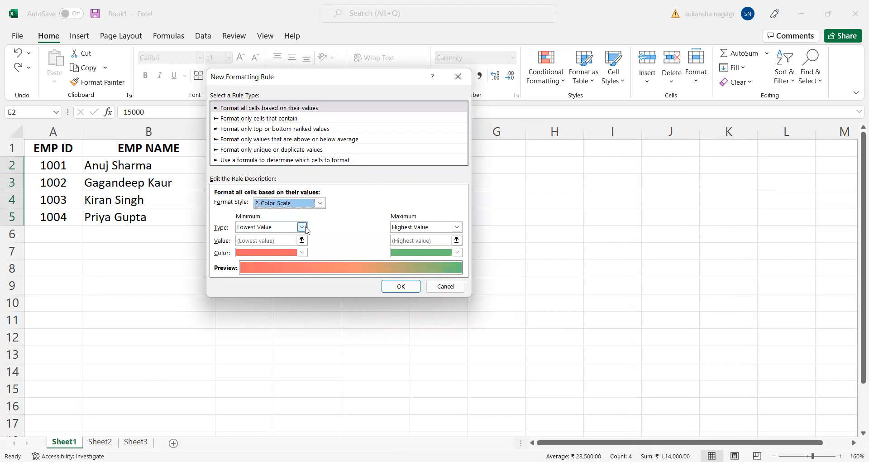
Set the color scale's minimum to the Number type with the value 15000
click(302, 228)
click(299, 237)
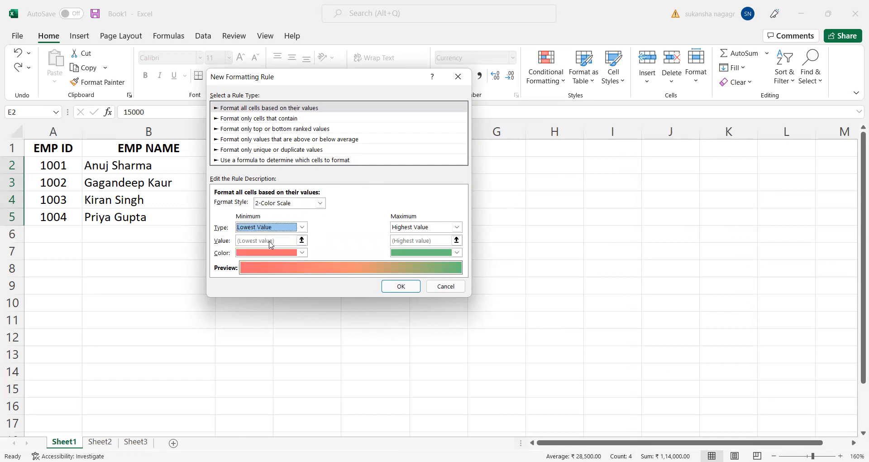
click(301, 227)
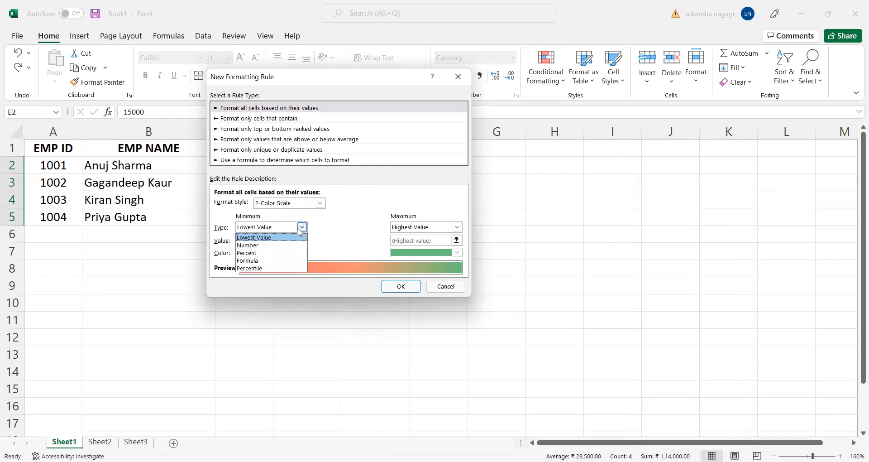
click(275, 244)
click(265, 239)
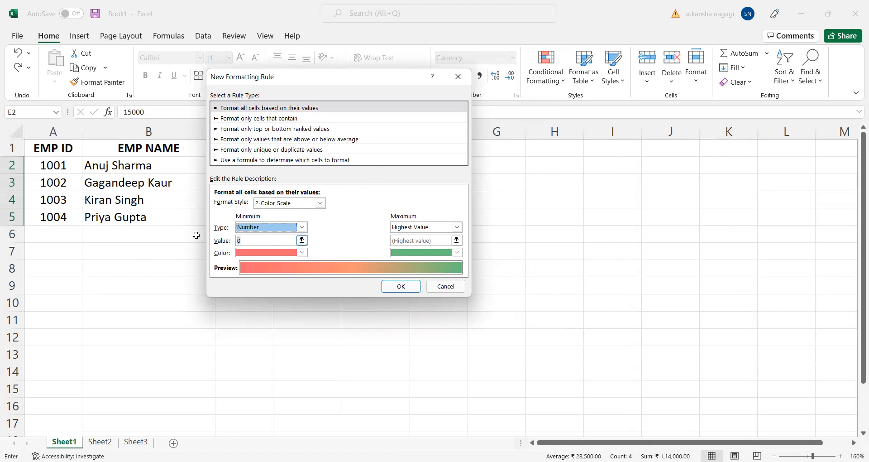
text(1)
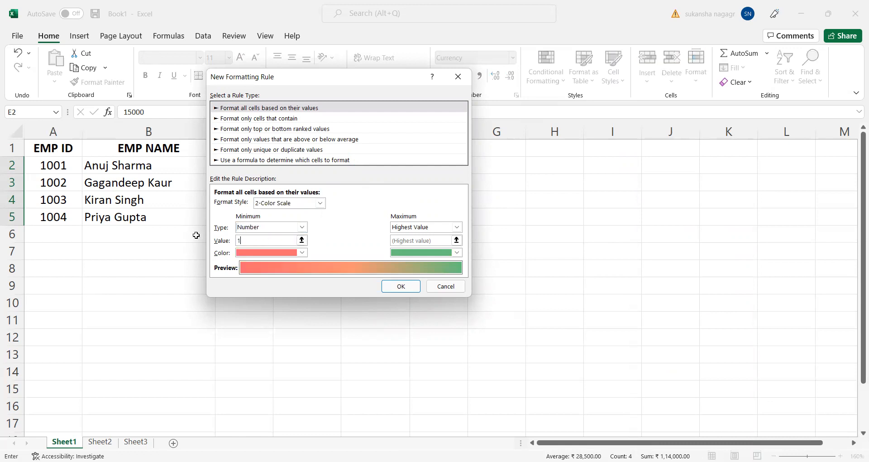
text(5000)
Set the color scale's maximum to the Number type with the value 40000
click(456, 227)
click(443, 243)
click(418, 241)
key(BackSpace)
text(40000)
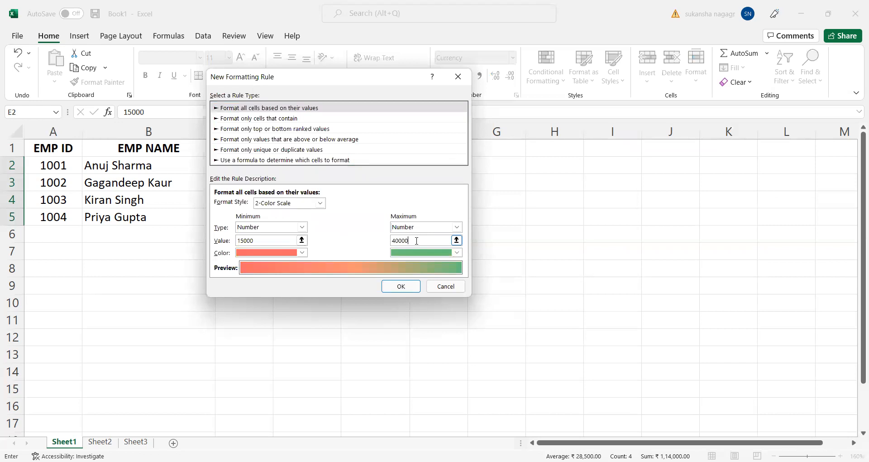
Color the scale's minimum yellow and its maximum blue, and apply the rule to the salaries
click(303, 253)
click(303, 253)
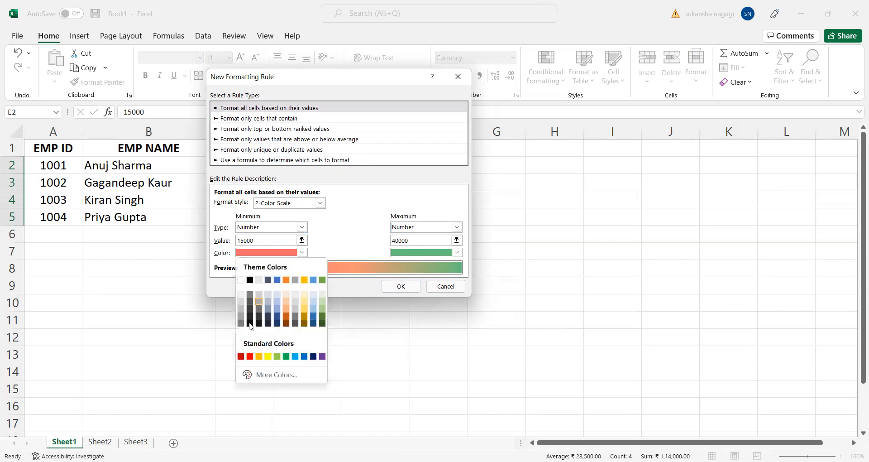
click(267, 357)
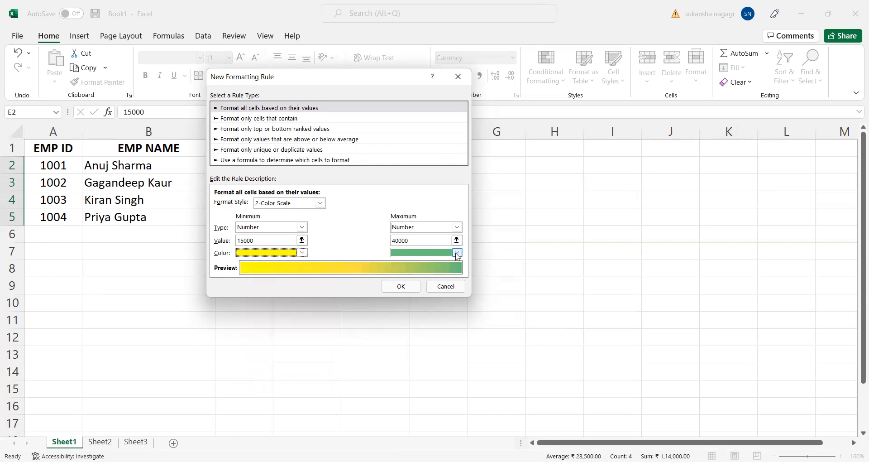
click(457, 253)
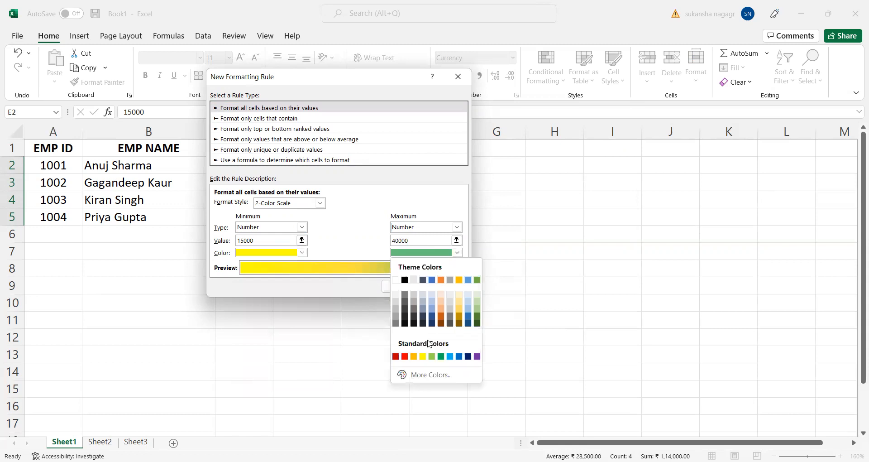
click(459, 357)
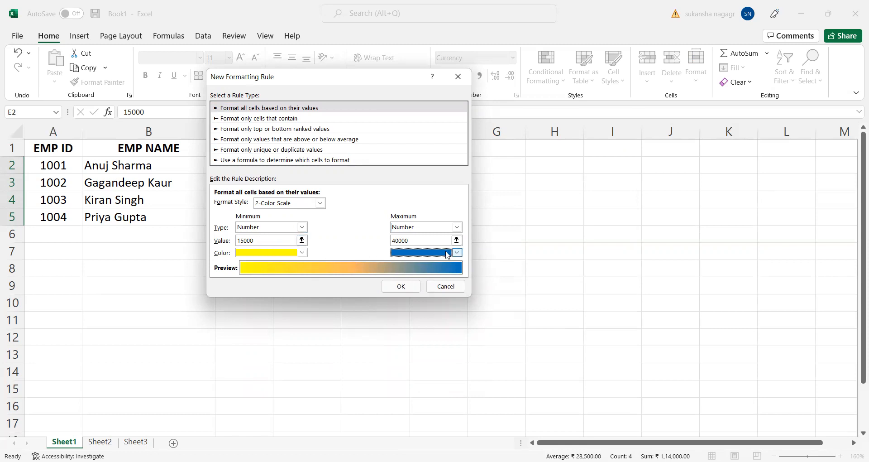
click(413, 290)
click(371, 287)
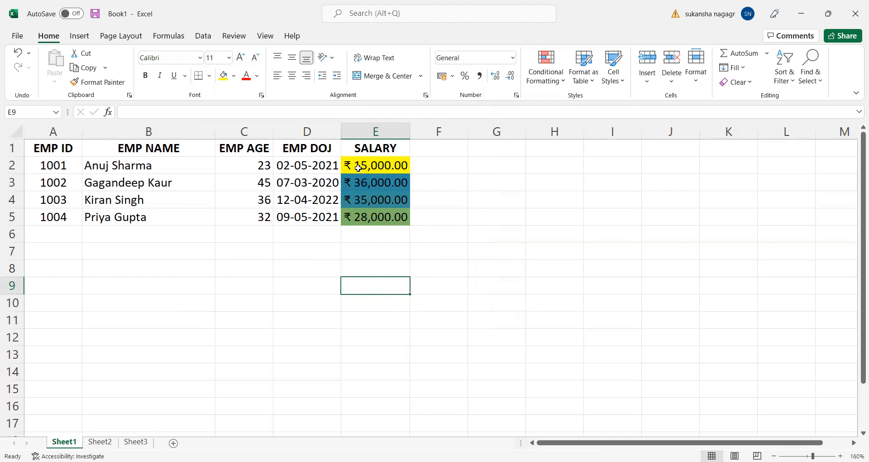
Undo the yellow-to-blue color scale on the salary cells
key(ctrl+z)
click(428, 289)
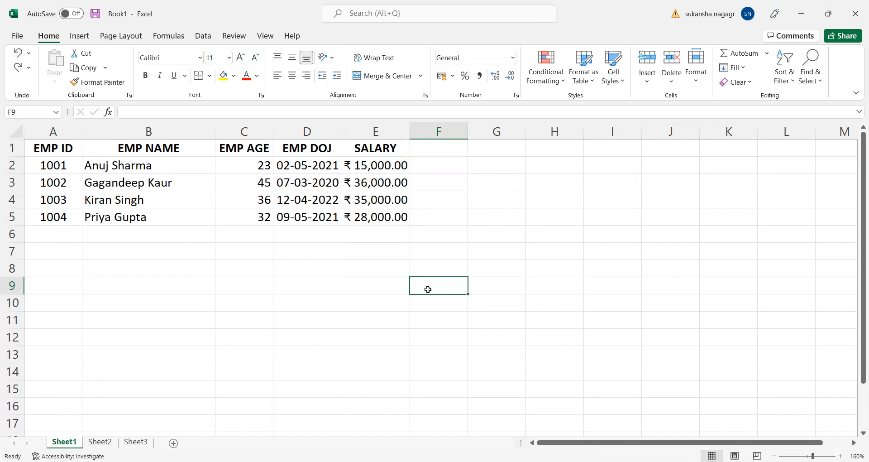
click(374, 286)
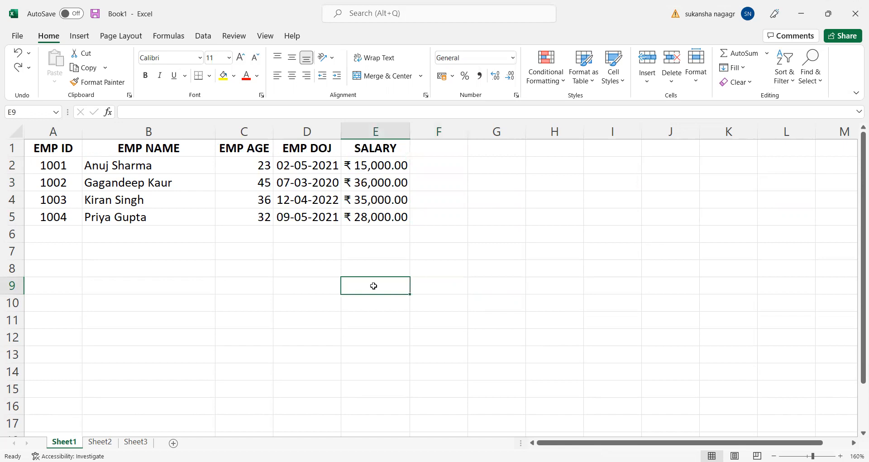
click(352, 257)
Clear all contents and formats from the employee ages in C2:C5
drag(248, 162, 254, 212)
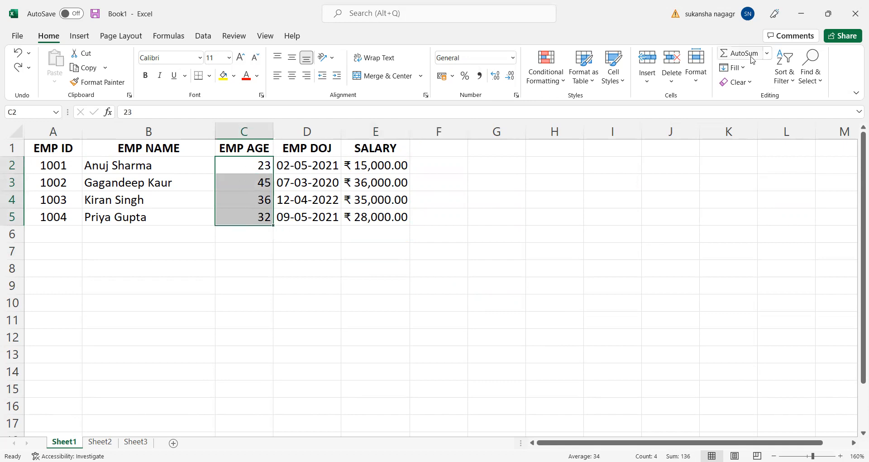
click(751, 86)
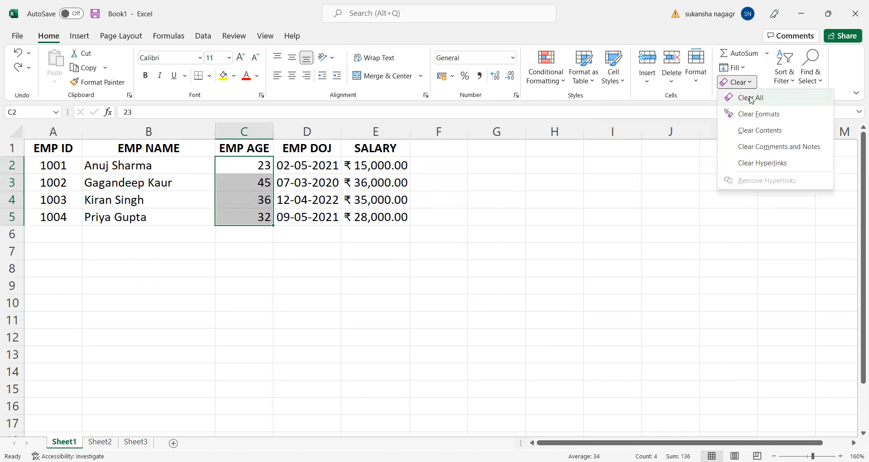
click(751, 98)
click(499, 316)
click(230, 249)
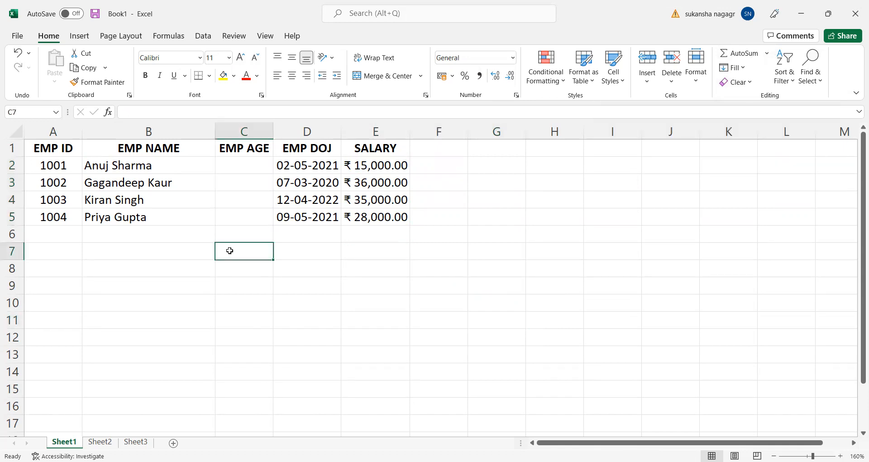
click(187, 247)
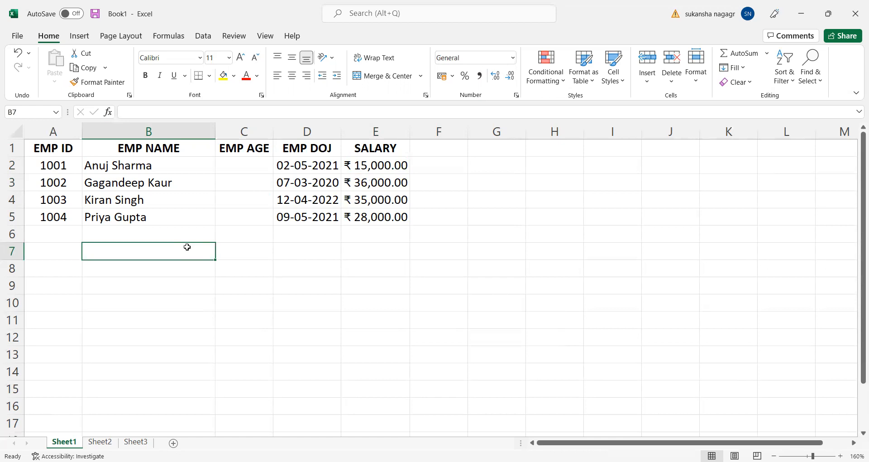
Start a data validation rule for the empty age cells C2:C5 that allows only whole numbers
drag(238, 166, 235, 214)
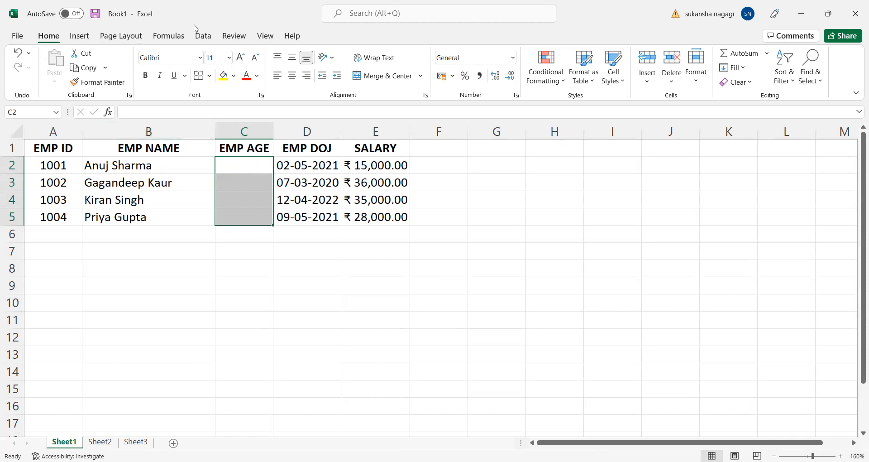
click(202, 39)
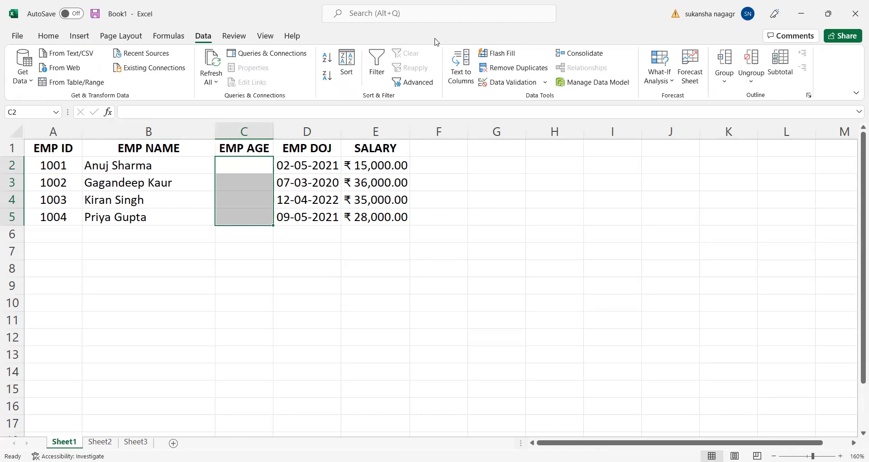
click(512, 84)
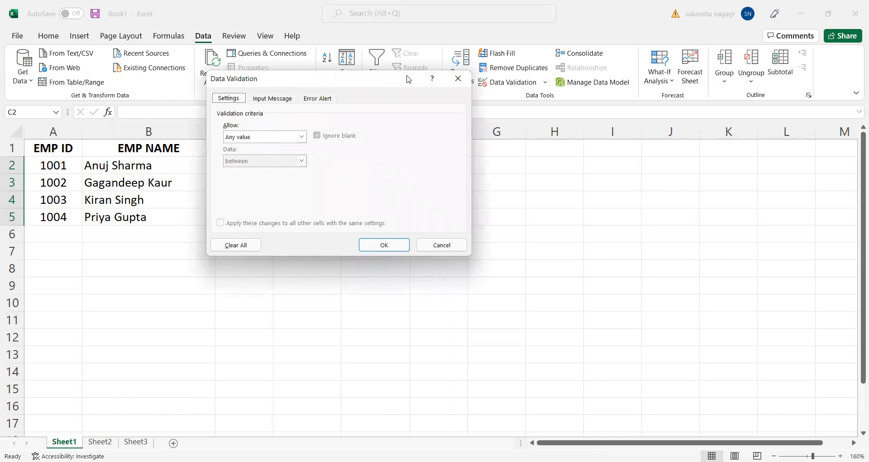
drag(407, 80, 427, 45)
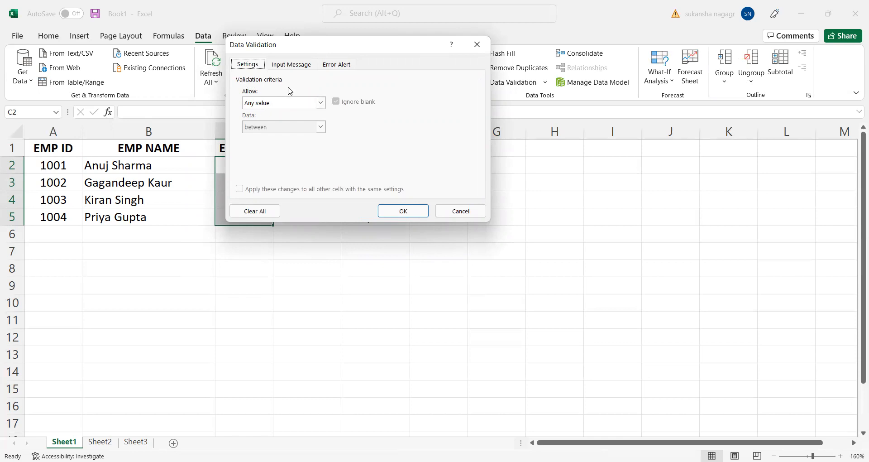
click(321, 103)
click(308, 122)
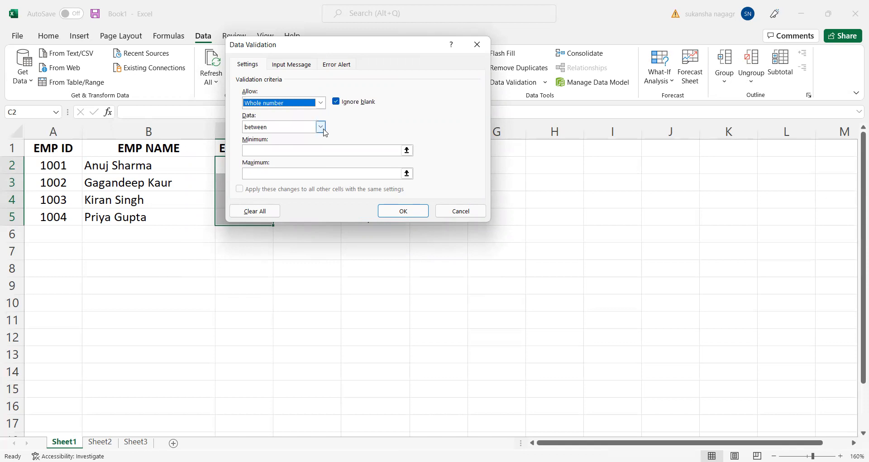
Set the age validation condition to greater than, with a minimum of 18
click(321, 127)
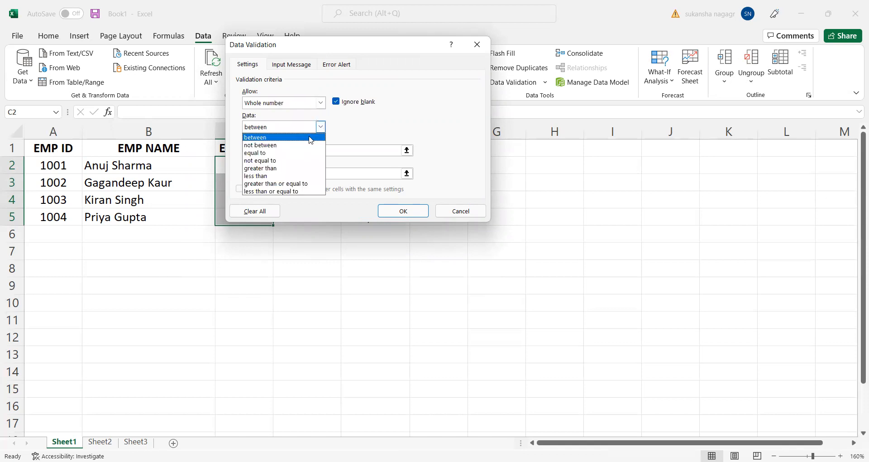
click(273, 173)
click(263, 151)
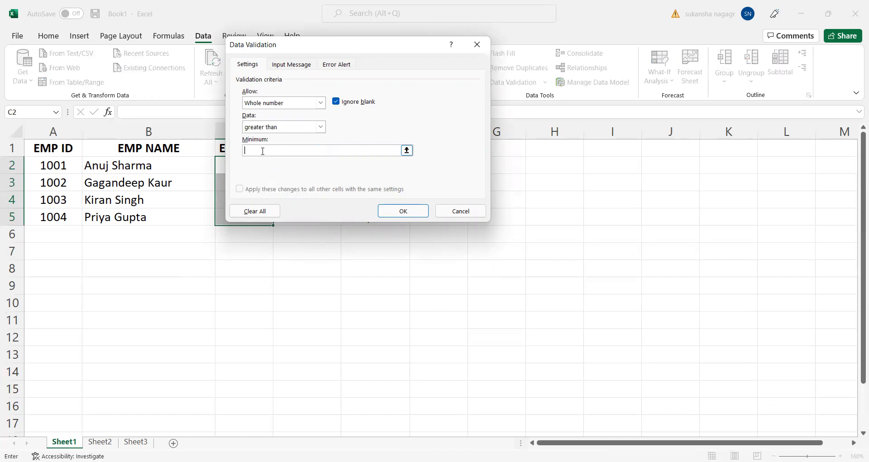
text(18)
Set the age validation condition to between, with a minimum of 18 and a maximum of 60
click(320, 128)
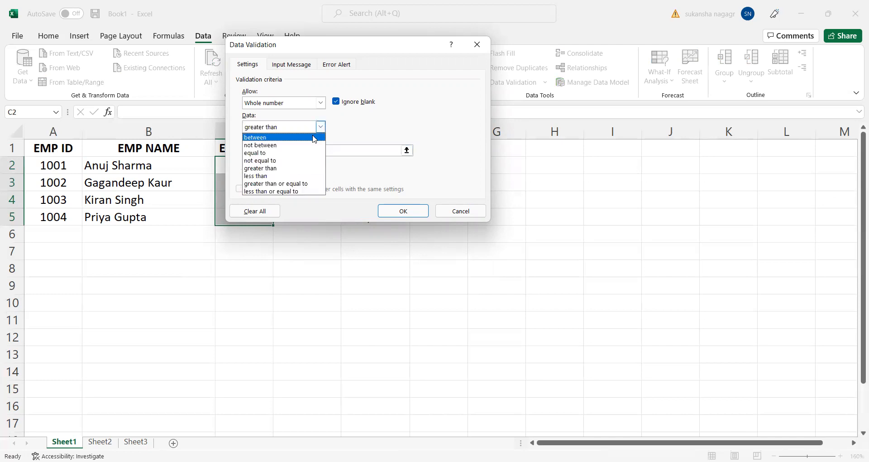
click(315, 138)
click(282, 150)
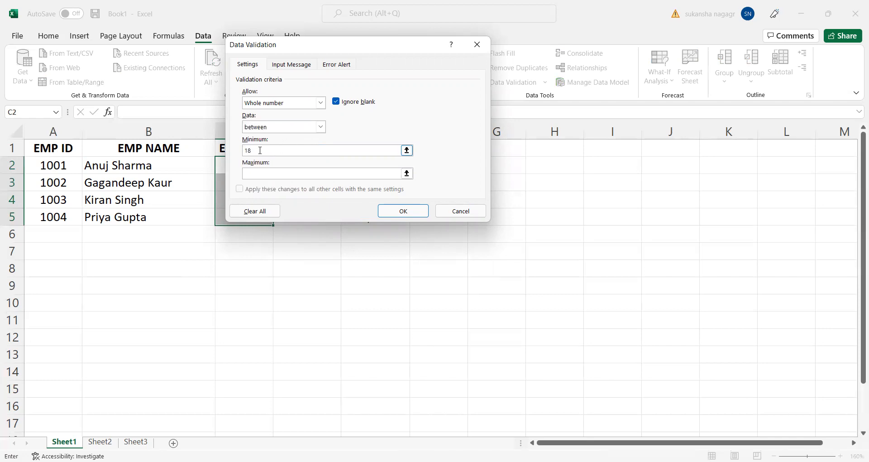
click(255, 172)
text(60)
Add the input message "Enter your Age" to the age validation rule
click(277, 66)
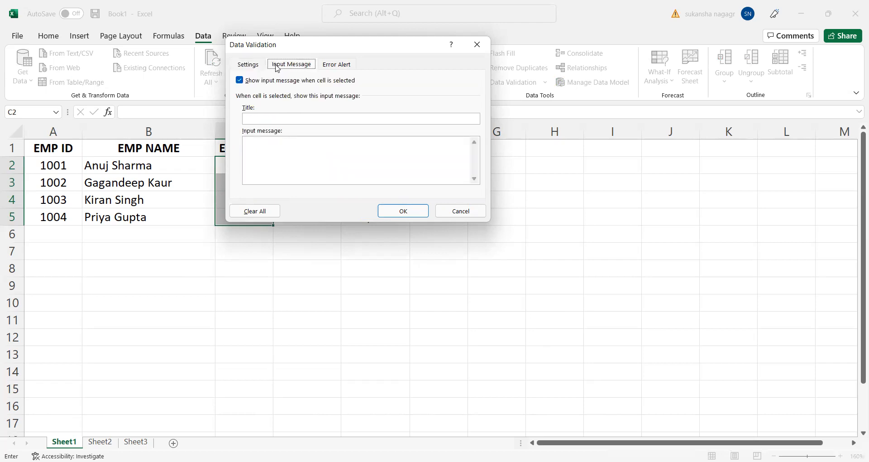
click(258, 149)
text(Enter your Age)
Add a Stop error alert with the message "Your age should be between 18 to 60" and apply the validation rule
click(328, 65)
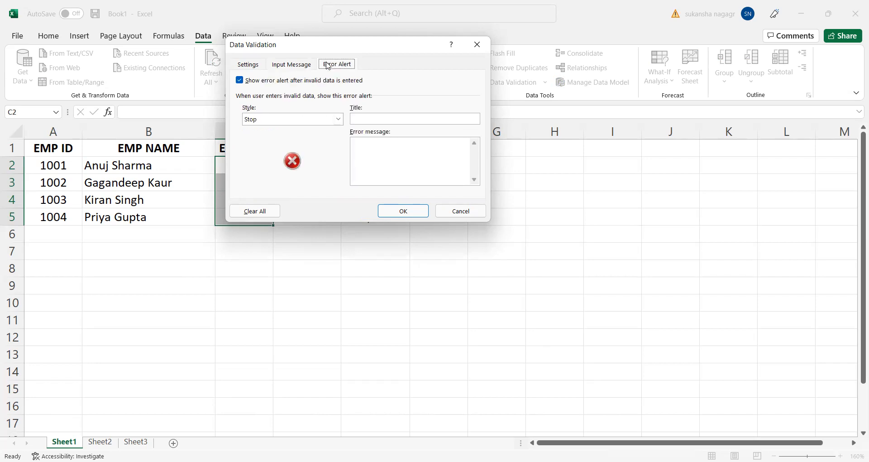
click(338, 120)
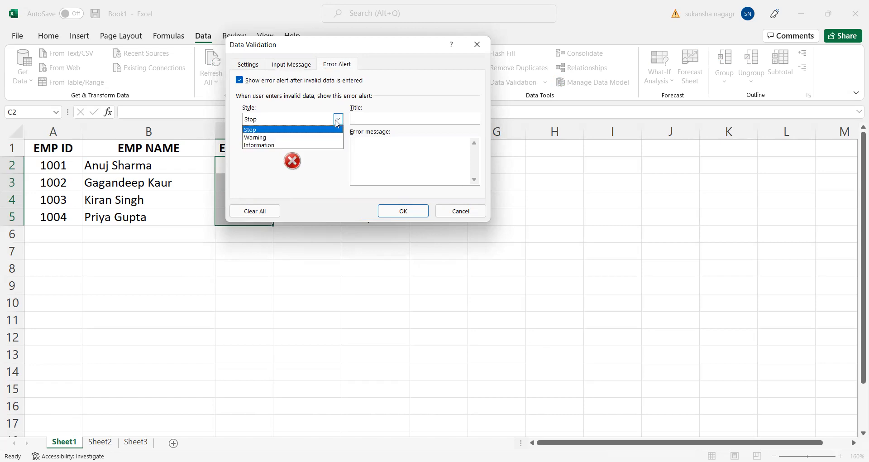
click(307, 131)
click(366, 151)
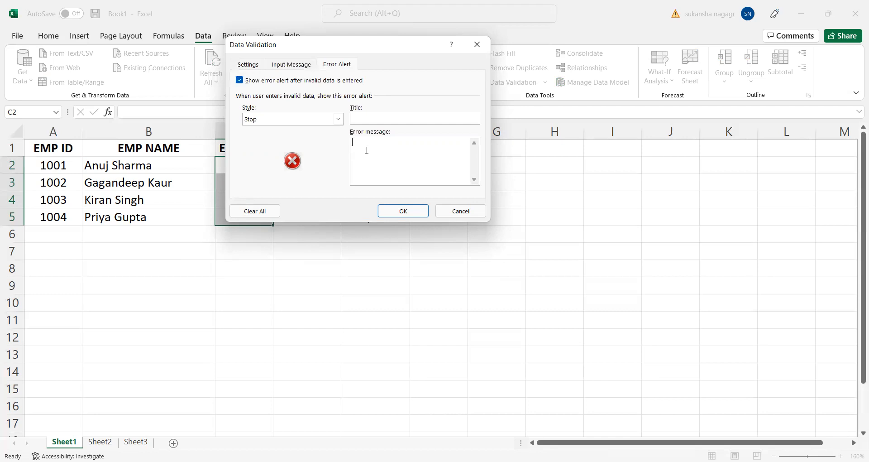
text(Your age should be between 18 to 60)
click(395, 210)
Check the input message on each of the empty age cells C2:C5
click(304, 233)
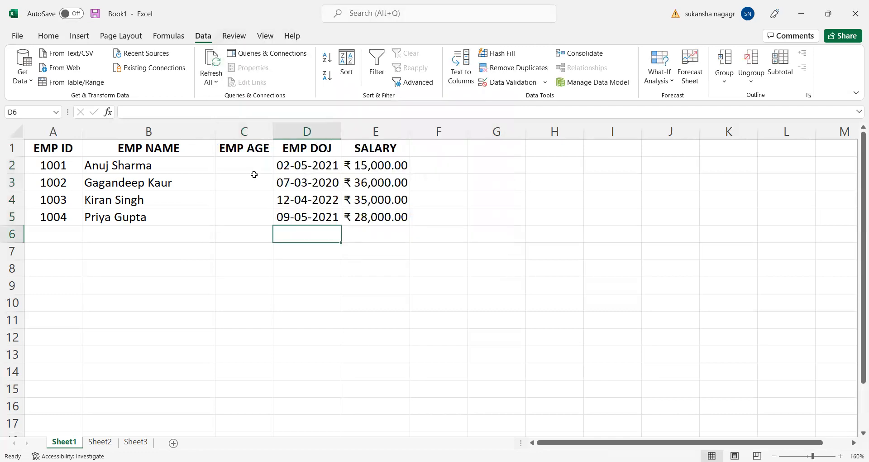
click(251, 168)
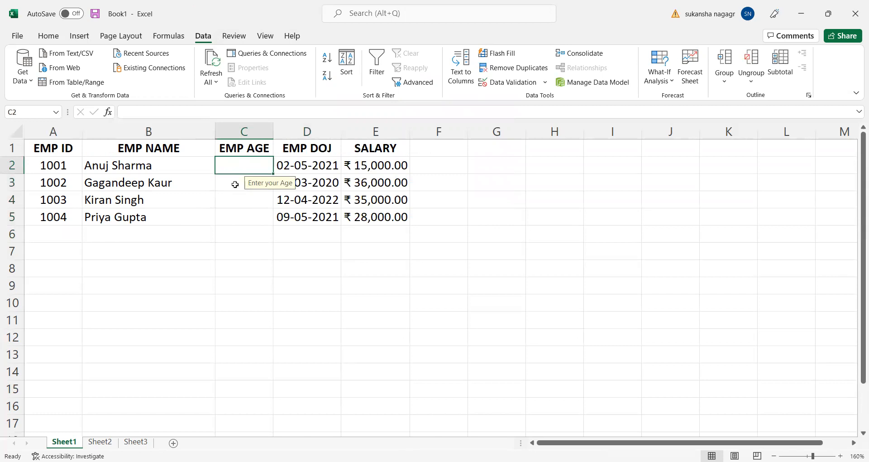
click(235, 186)
click(233, 203)
click(231, 221)
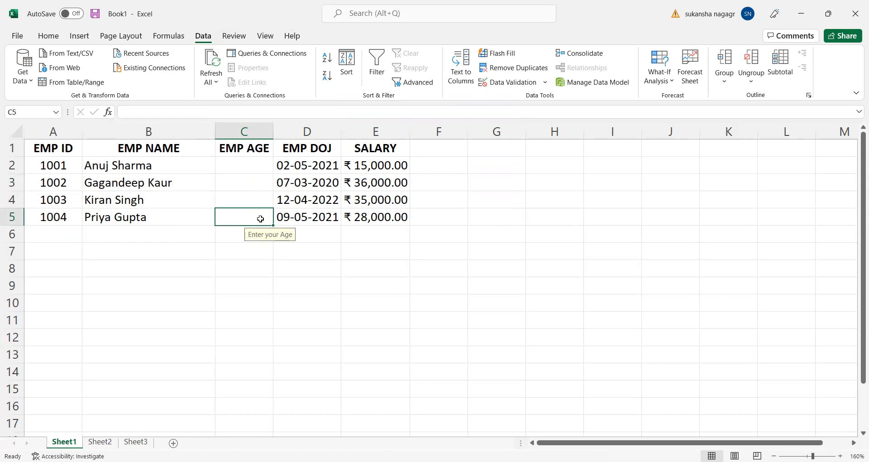
click(258, 166)
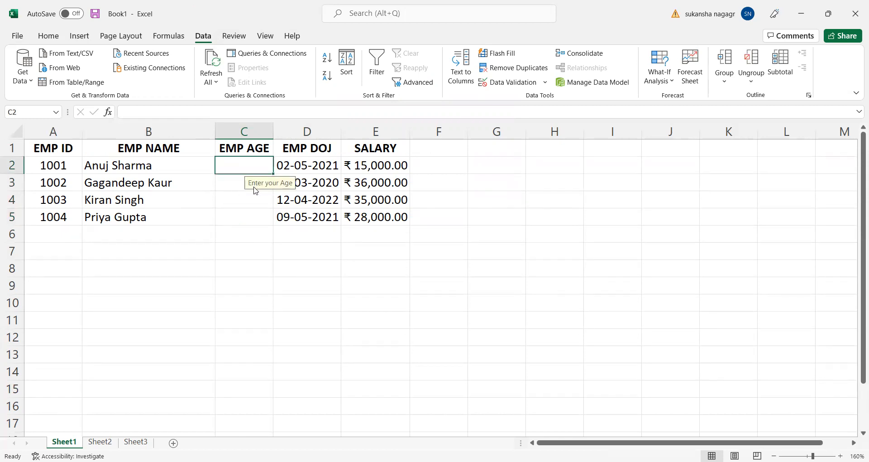
click(238, 184)
click(238, 200)
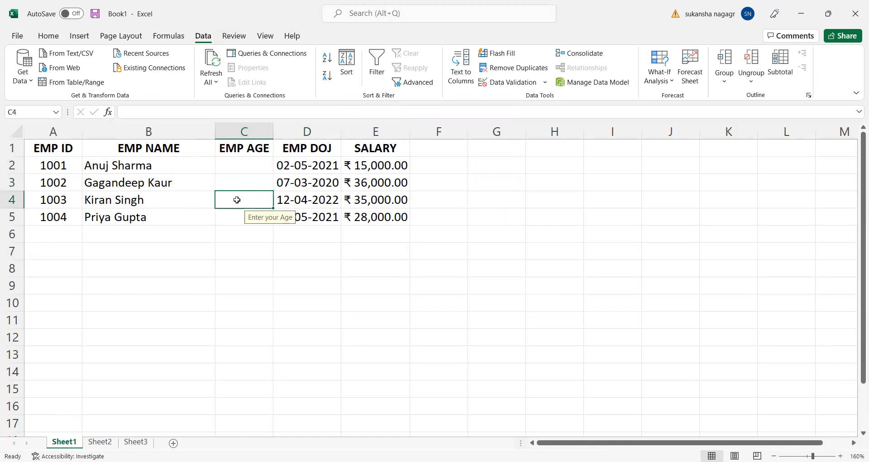
Enter the age 52 for the first employee in C2
click(257, 170)
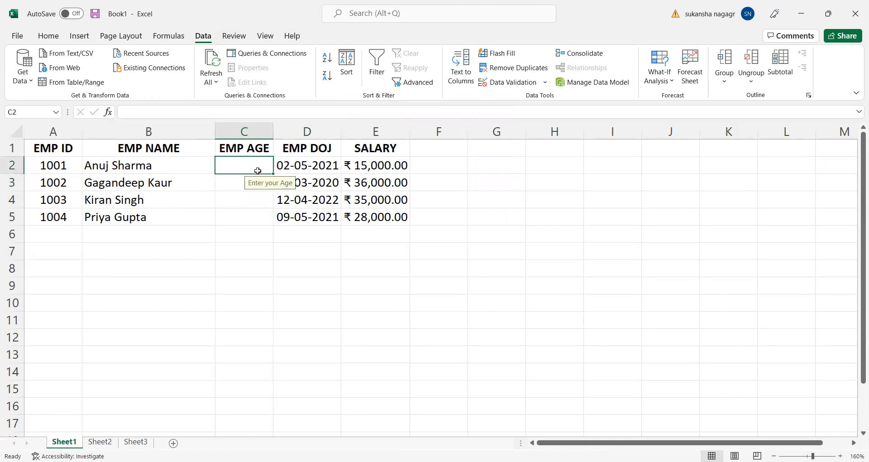
text(52)
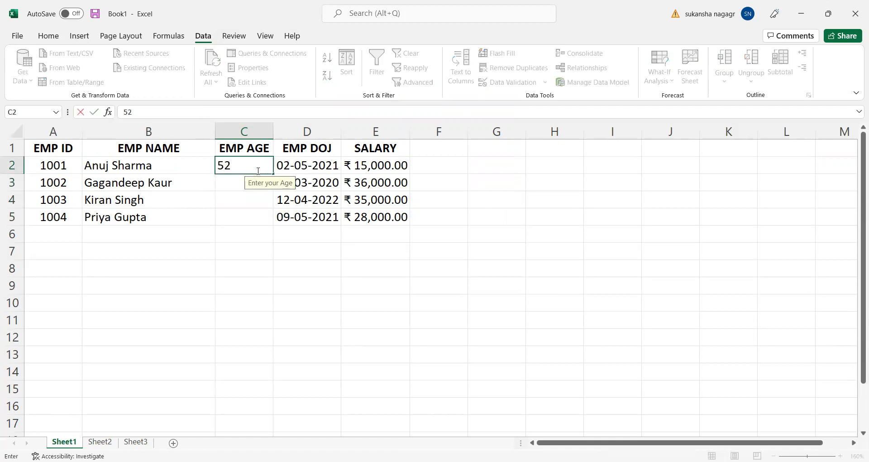
key(Return)
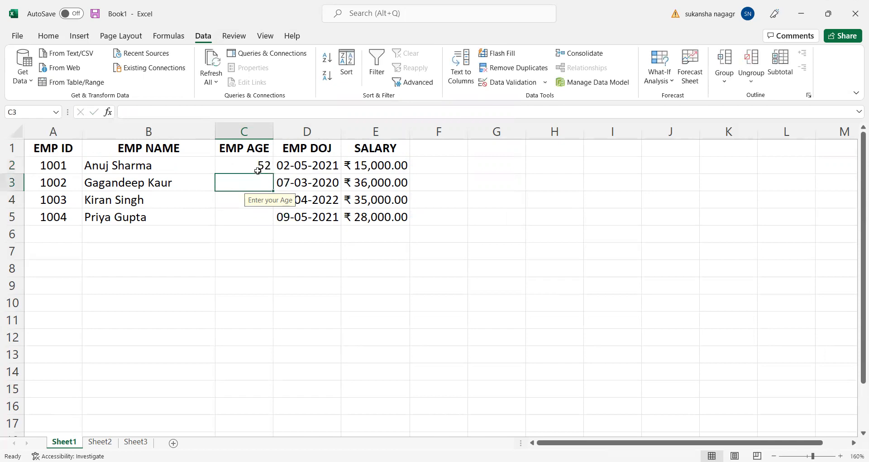
Test the validation rule by trying the age 11 in C3, and choose to retry the entry
text(11)
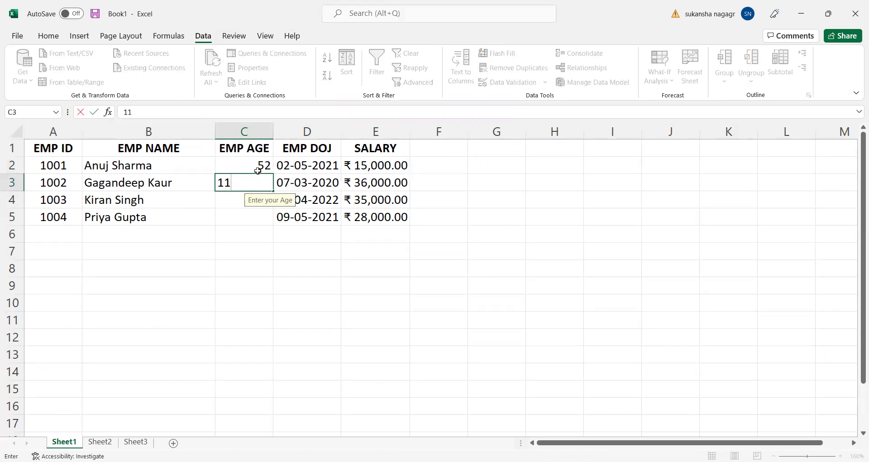
key(Return)
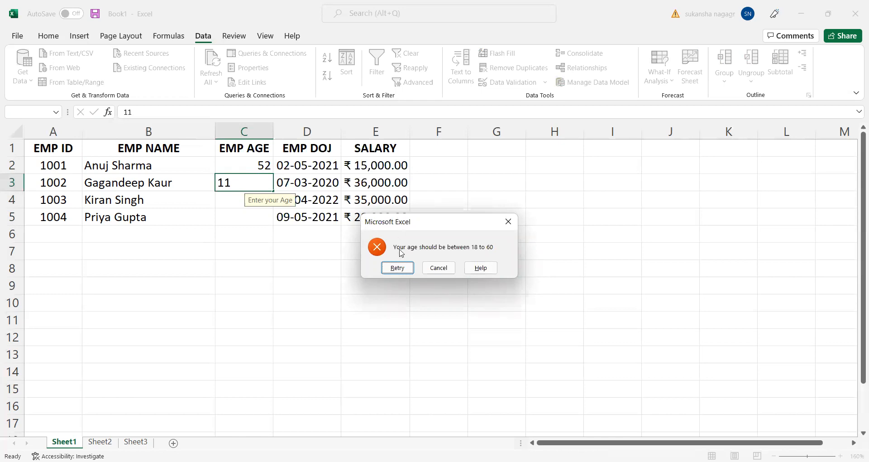
click(399, 268)
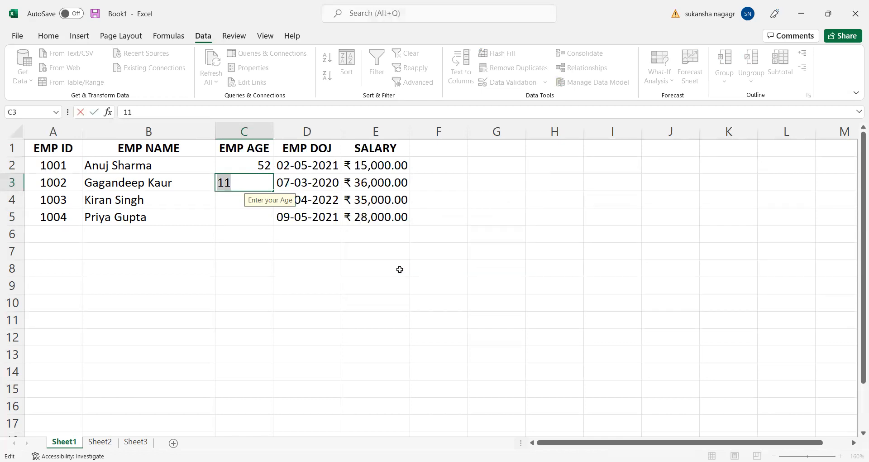
Enter the age 18 in C3 and 25 in C4
key(BackSpace)
text(18)
key(Return)
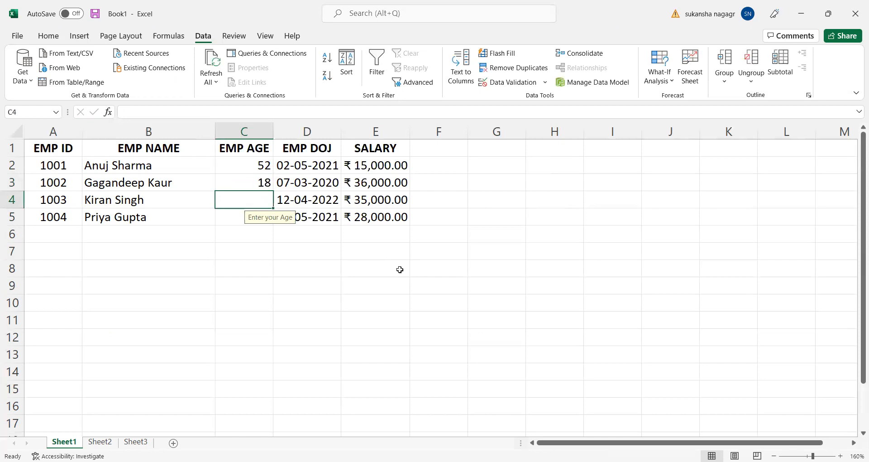
text(25)
key(Return)
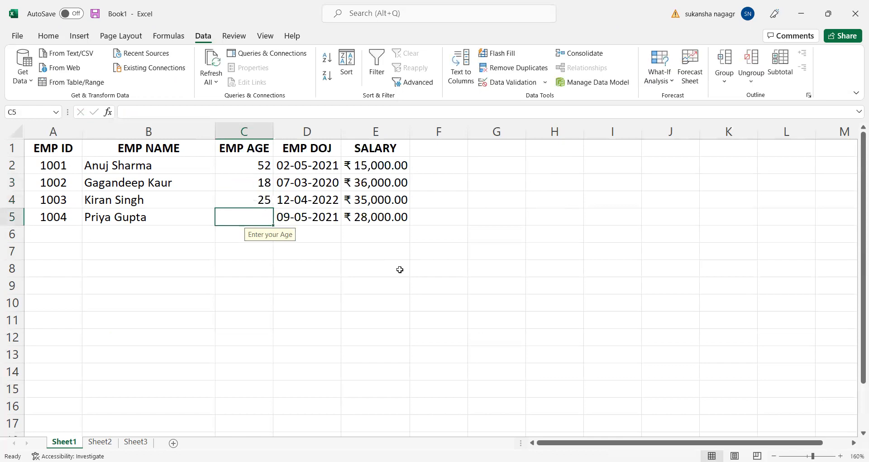
Try the age 65 in C5, and retry the entry with 45
text(65)
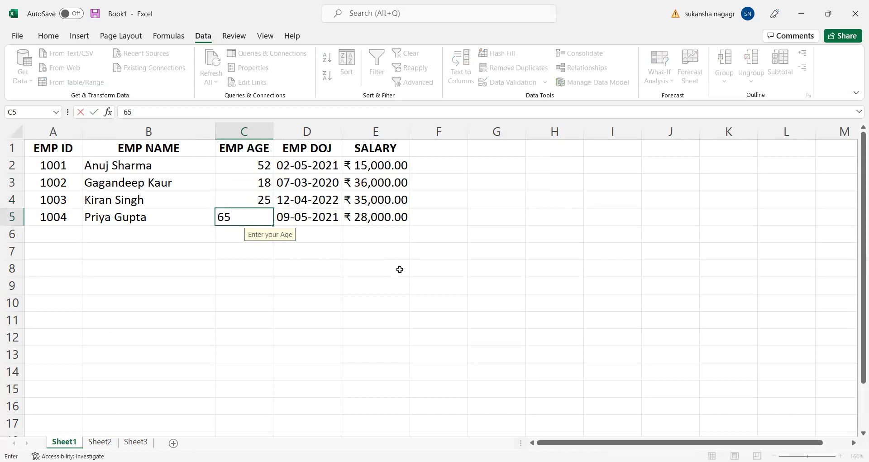
key(Return)
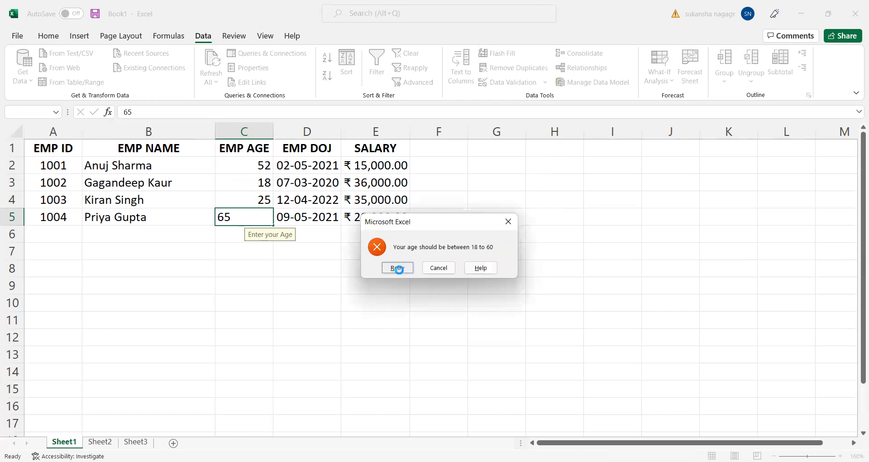
click(398, 268)
text(45)
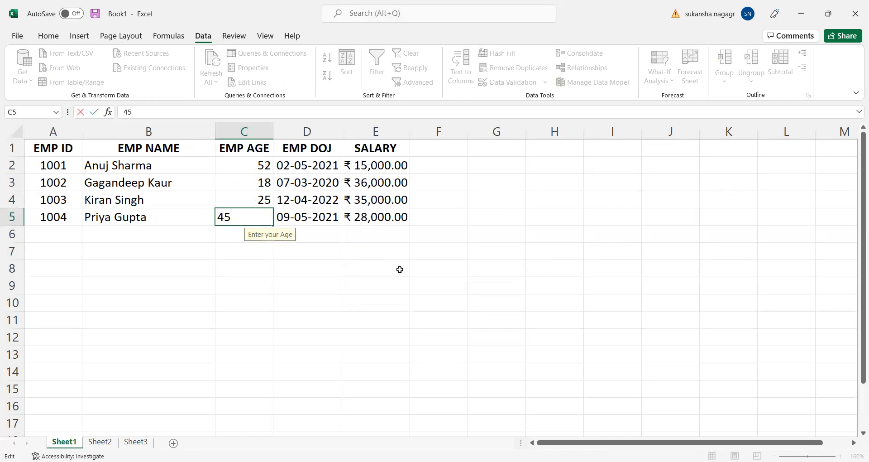
key(Return)
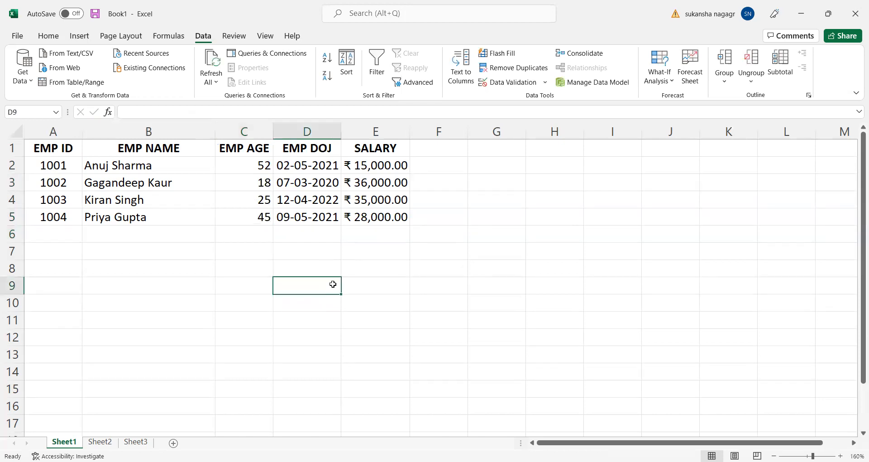
Center the employee ages in C2:C5 horizontally
drag(240, 166, 240, 212)
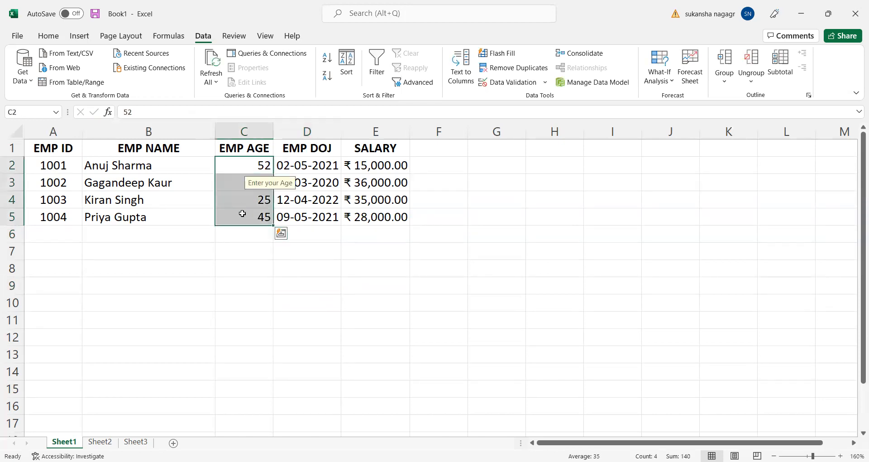
click(55, 35)
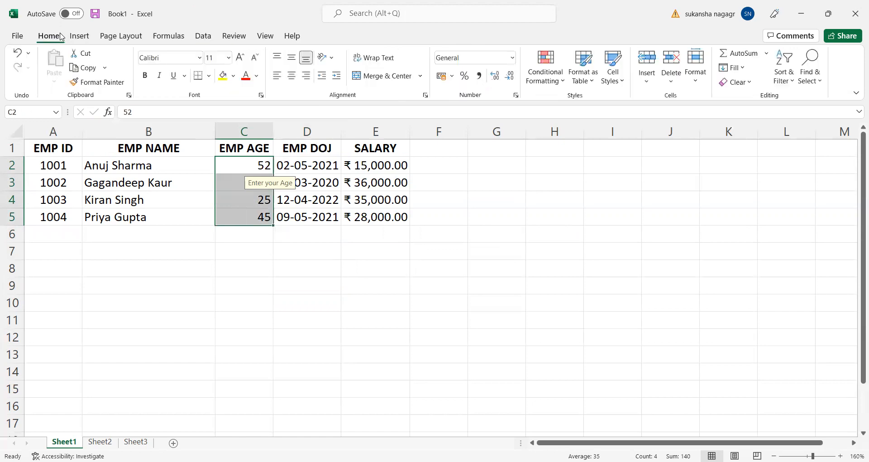
click(292, 76)
click(223, 288)
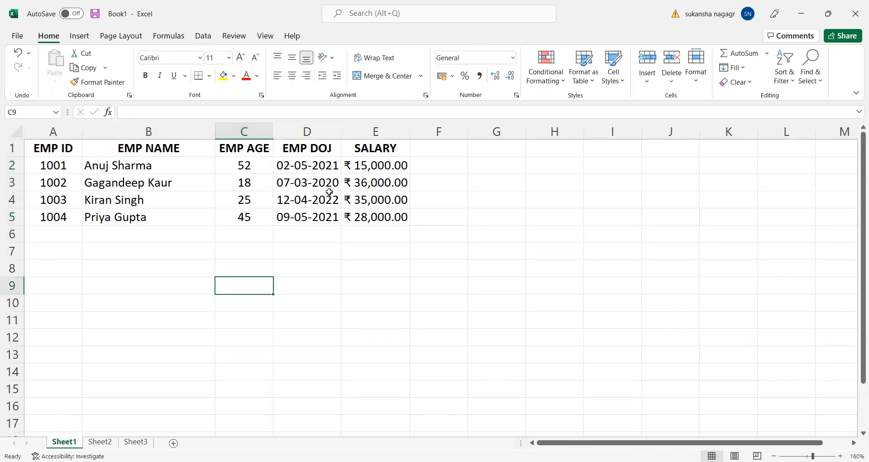
click(311, 268)
click(426, 274)
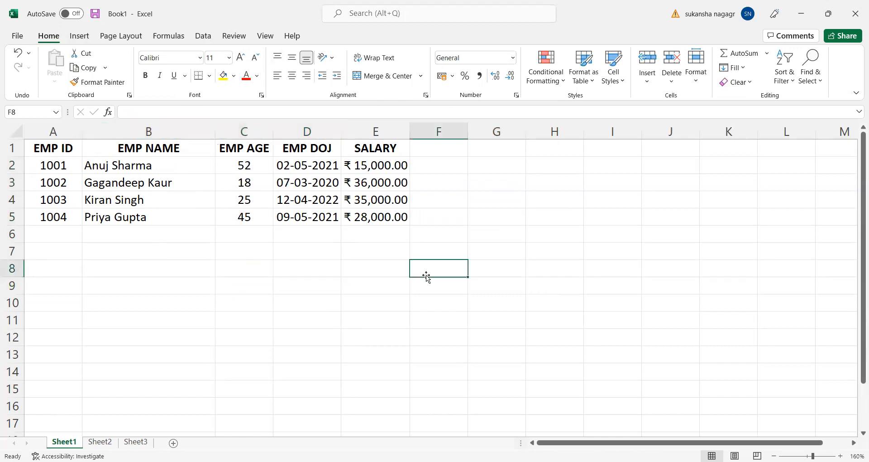
click(255, 247)
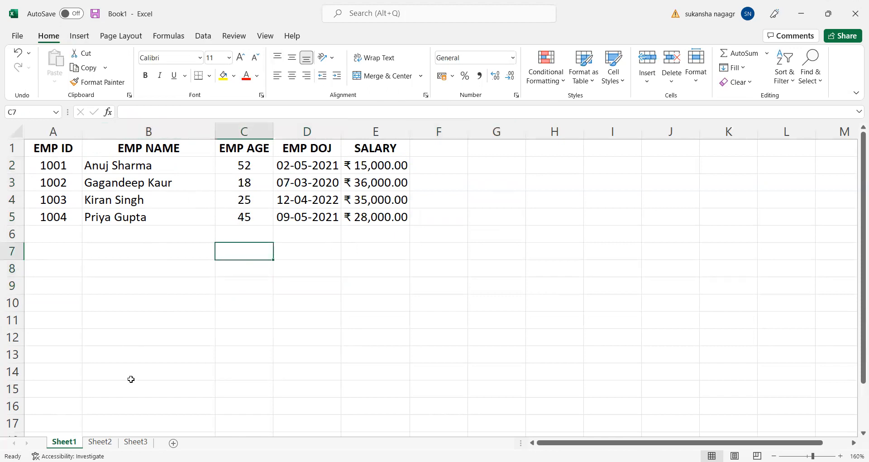
Open the empty Sheet2 and magnify its view to 220%
click(100, 441)
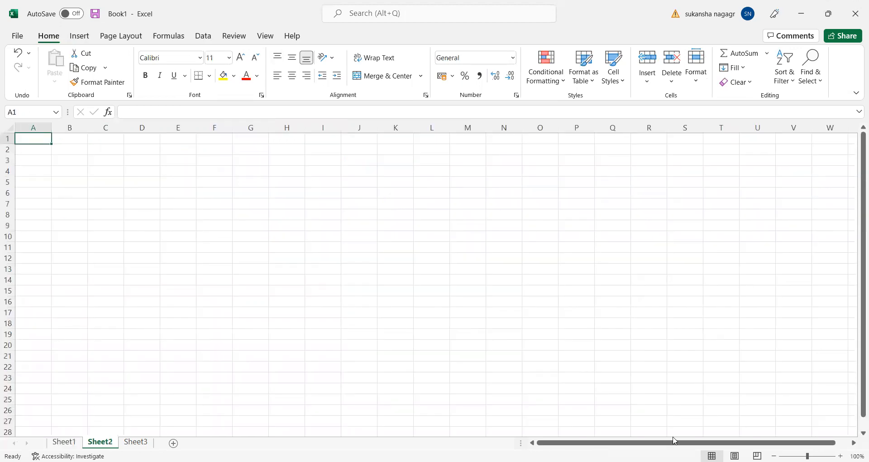
click(841, 456)
click(841, 456)
click(841, 456)
click(841, 456)
click(840, 455)
click(841, 456)
click(841, 456)
click(840, 455)
click(840, 456)
click(840, 456)
click(841, 456)
click(841, 456)
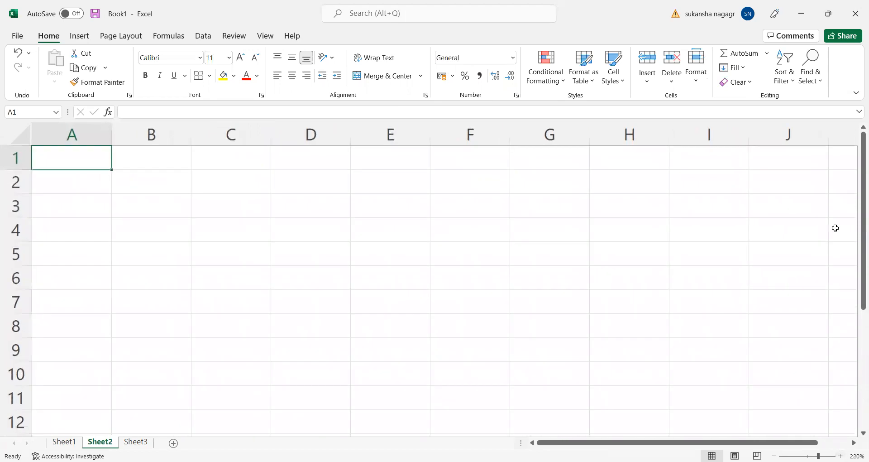
Enter the headers Order Id, Items and Order Date in A1:C1, and widen column C to fit its header
double_click(91, 153)
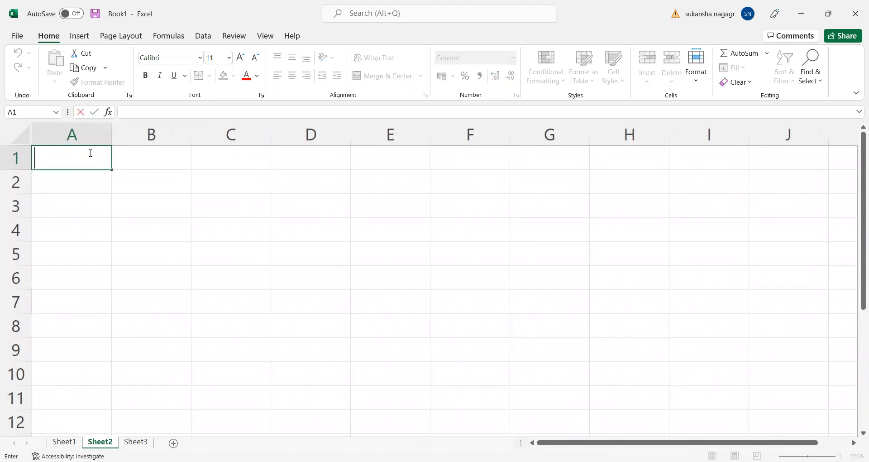
text(Order Id)
key(Tab)
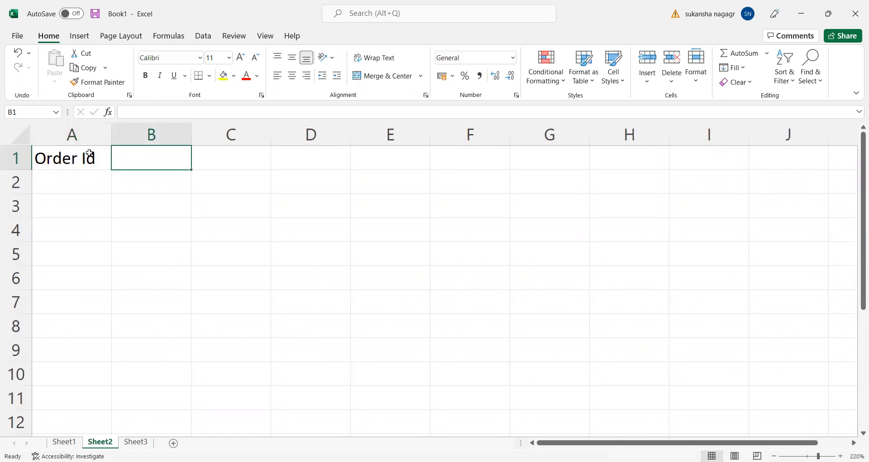
text(Items)
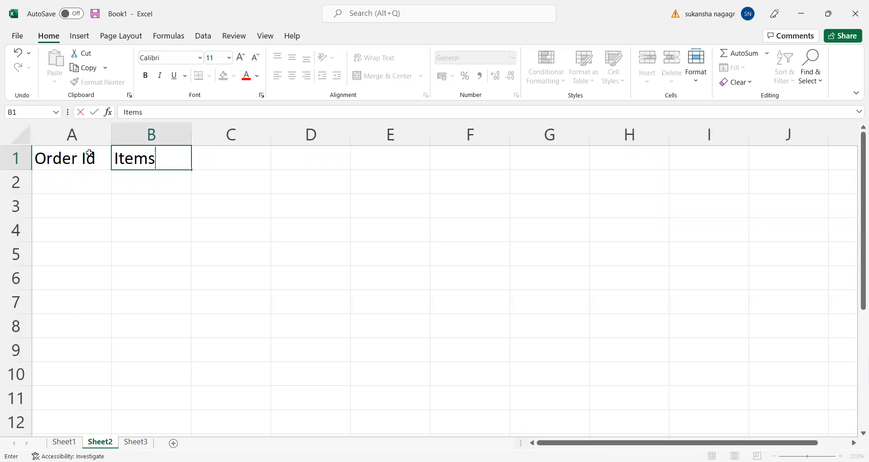
key(Tab)
text(O)
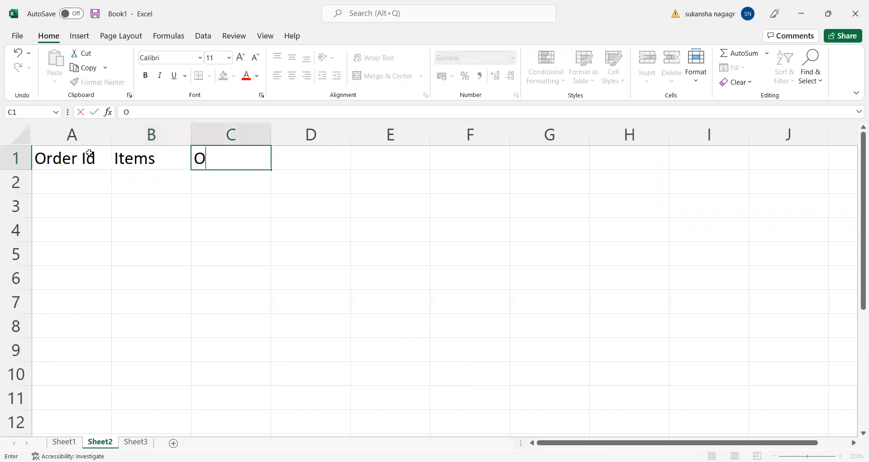
text(rder Dat)
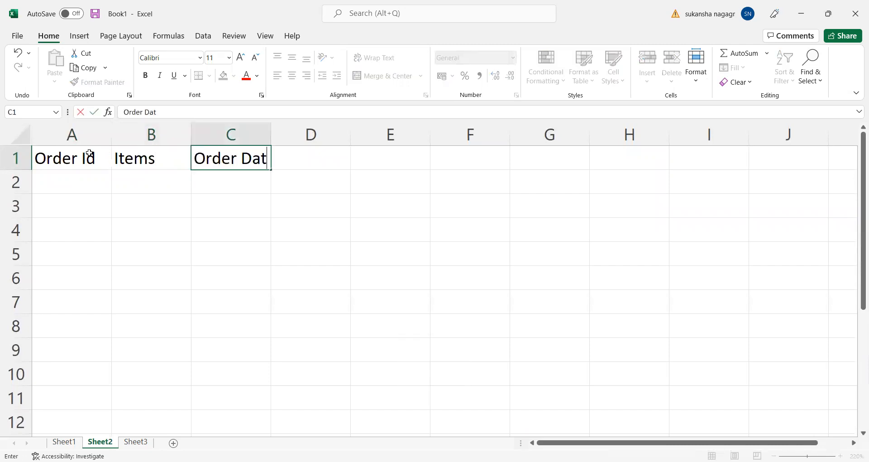
text(e)
click(116, 193)
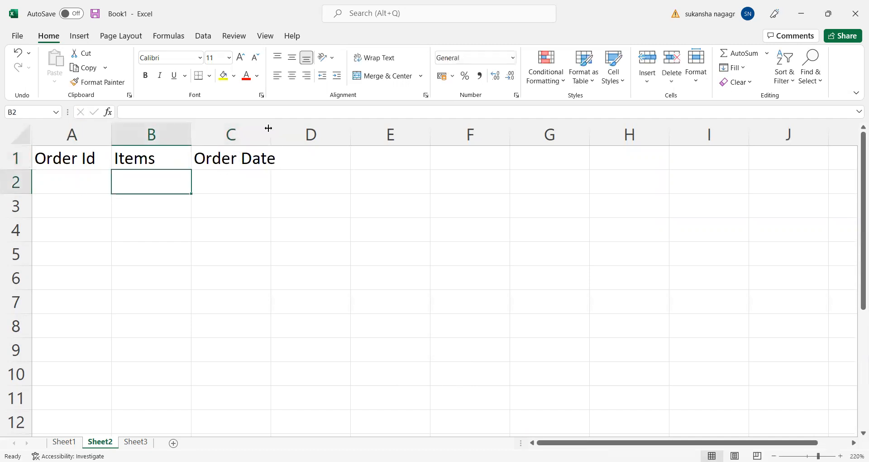
drag(272, 128, 293, 131)
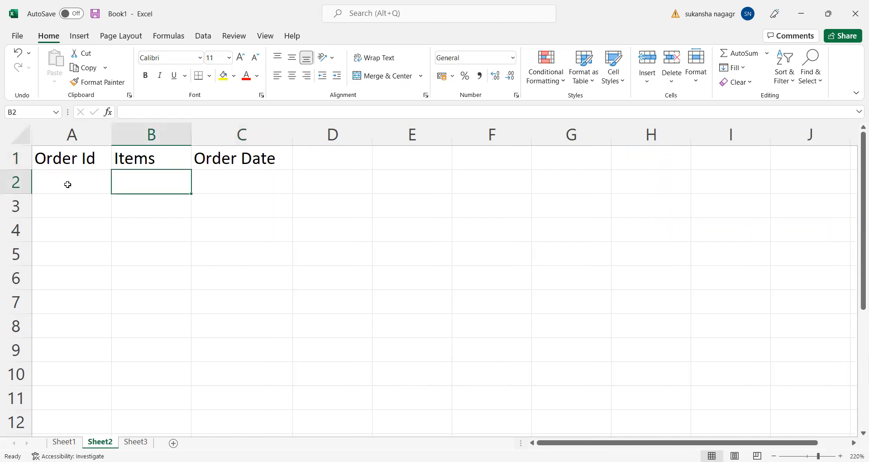
List the items Apple, Mangoes and Papaya in B2:B4
click(68, 185)
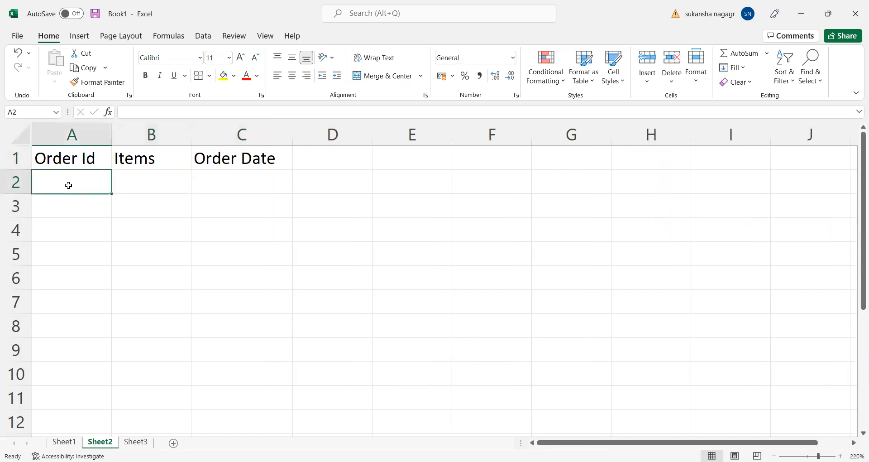
click(117, 189)
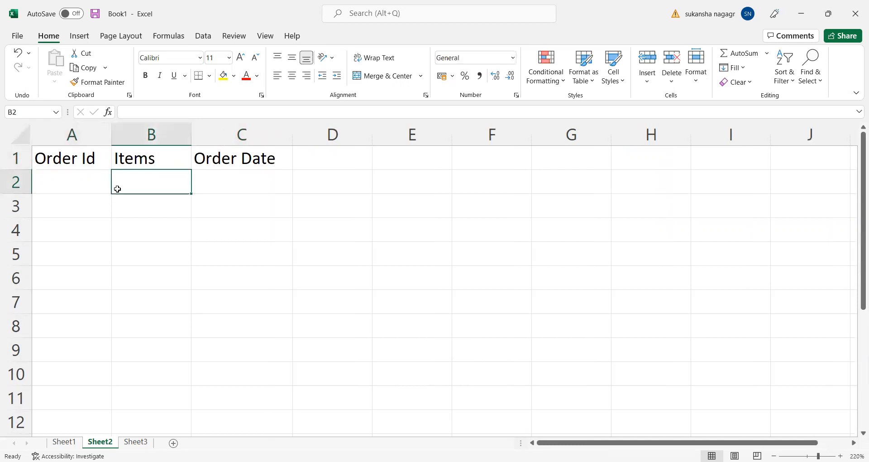
text(Apple)
key(Return)
text(Mng)
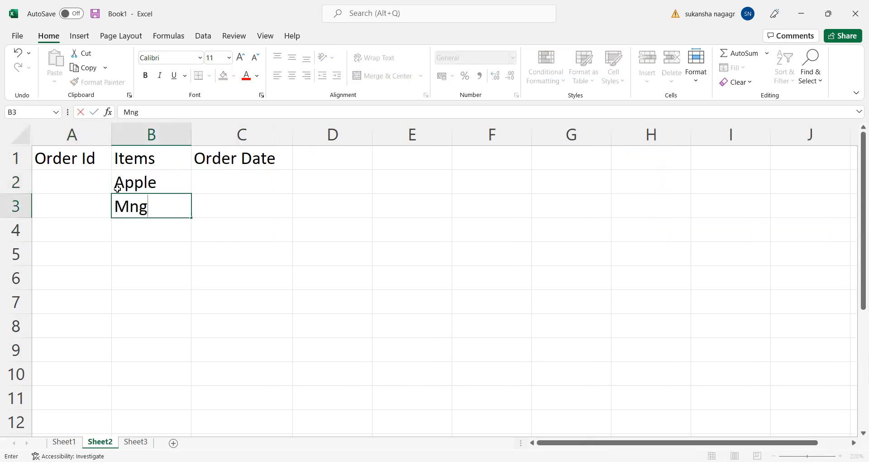
key(BackSpace)
key(BackSpace)
text(angoes)
key(Return)
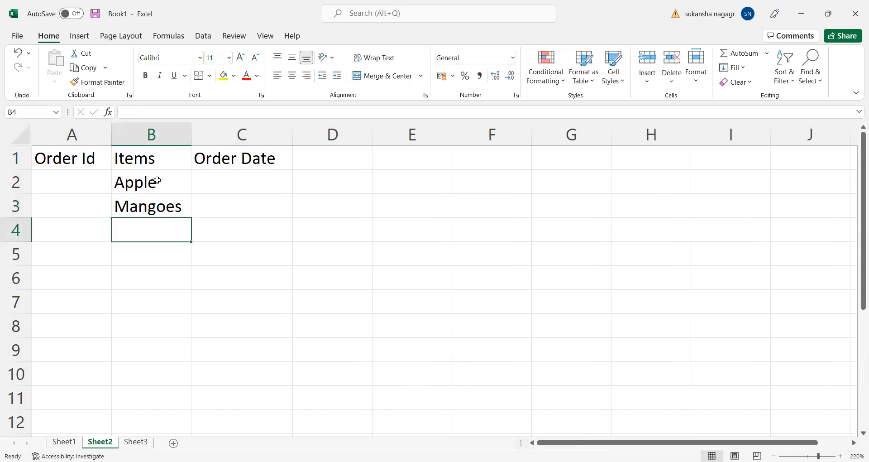
double_click(143, 230)
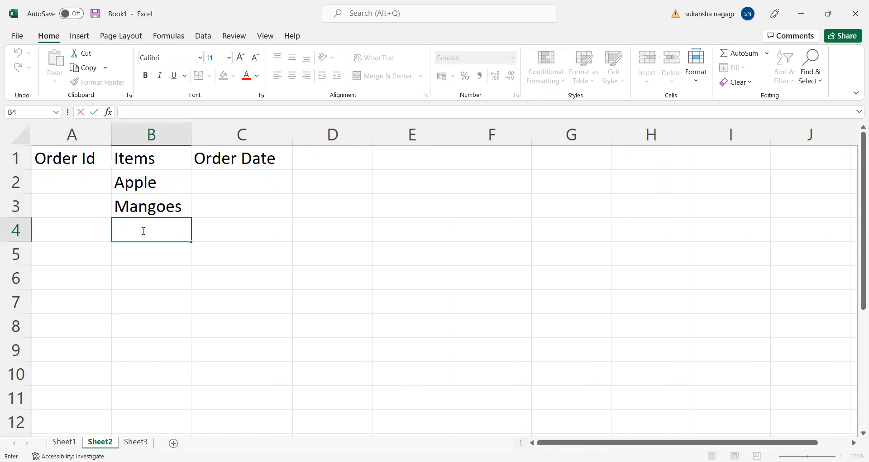
text(Papaya)
click(162, 256)
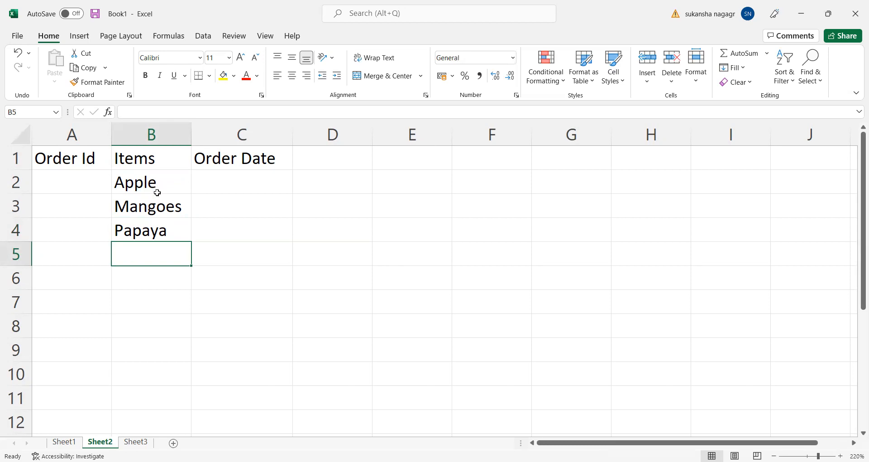
Enter the order date 09/05/2022 for Apple in C2
click(222, 187)
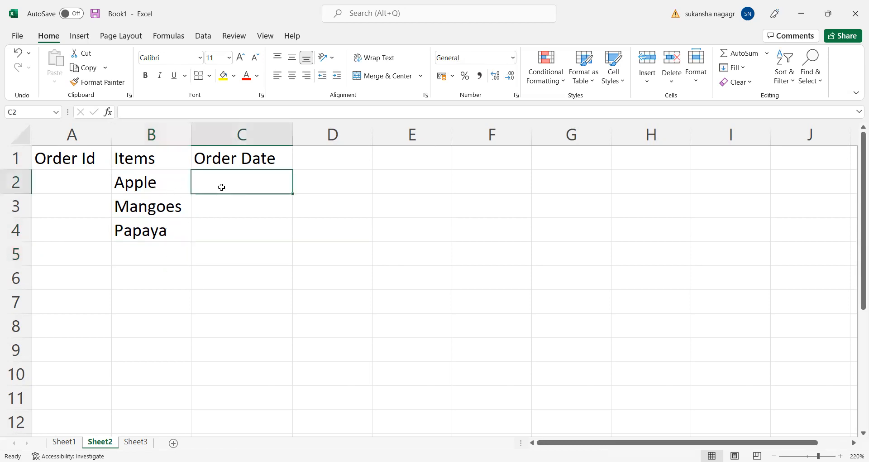
text(09/05/2020)
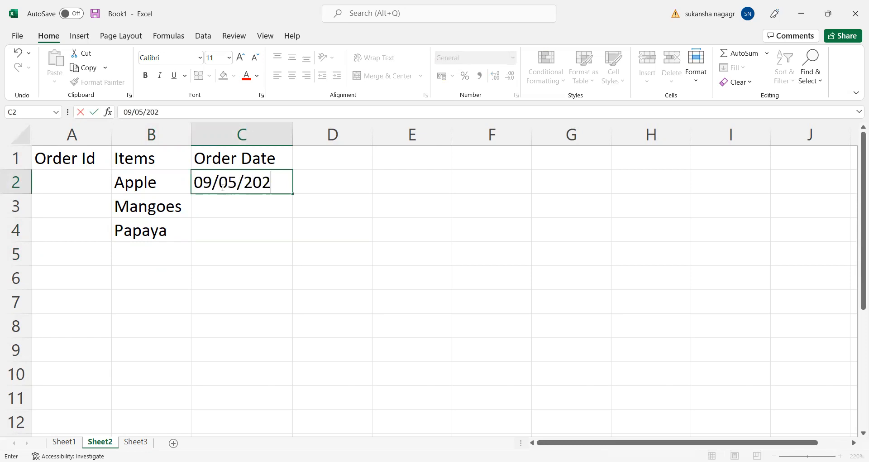
key(BackSpace)
text(2)
key(Return)
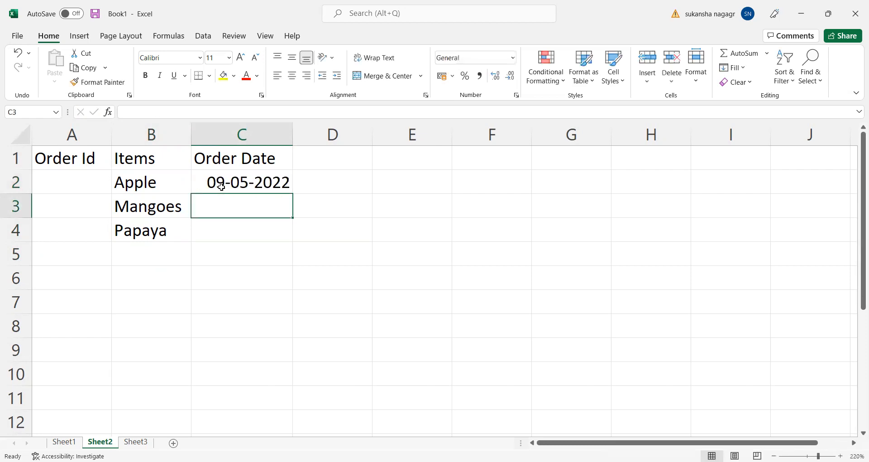
Fill the date in C2 down to C4, and switch the fill option to Fill Formatting Only
click(250, 182)
drag(292, 192, 283, 241)
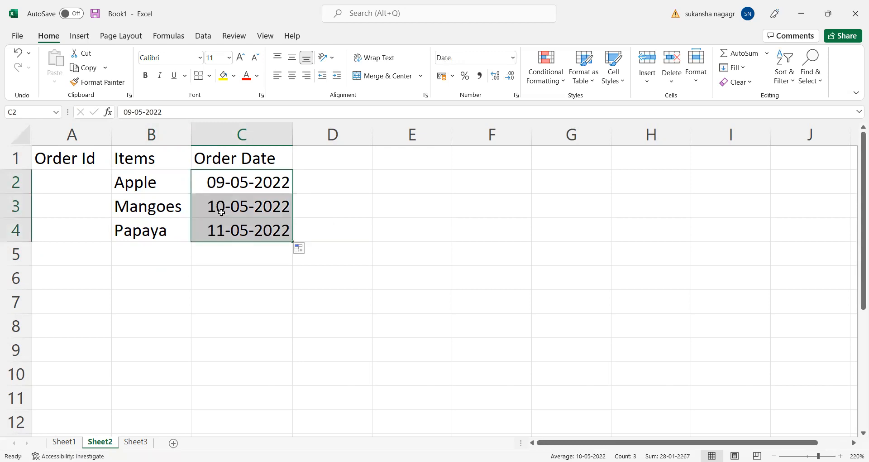
click(308, 254)
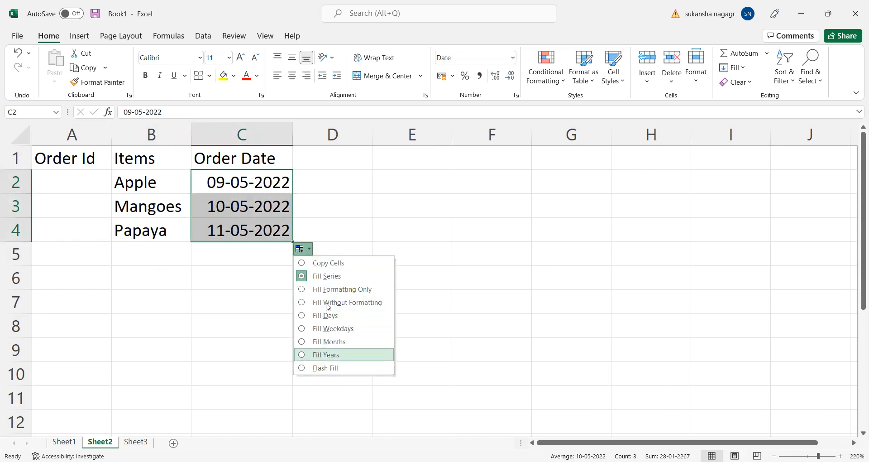
click(305, 289)
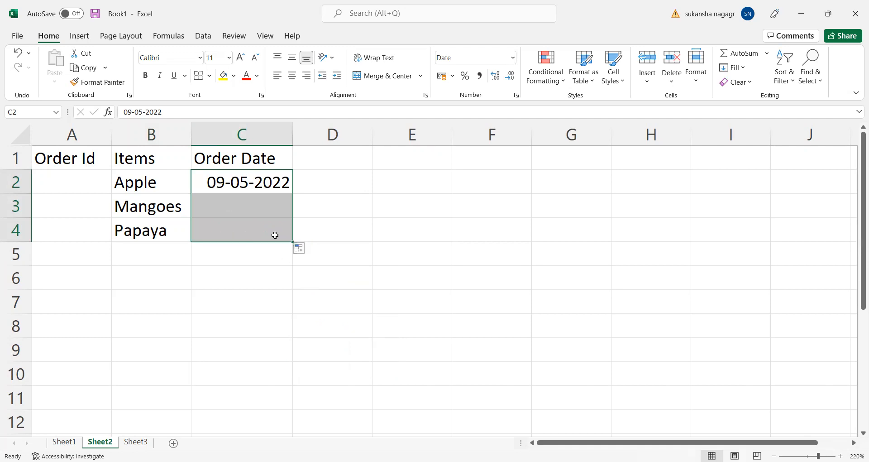
click(265, 208)
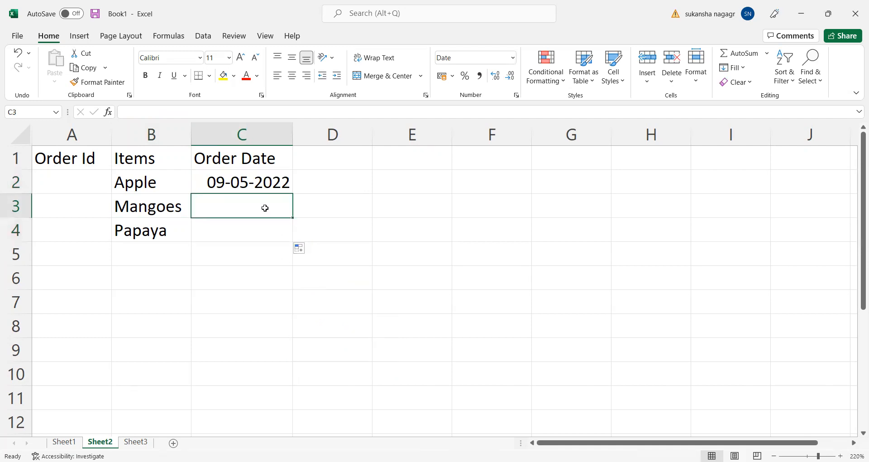
click(300, 249)
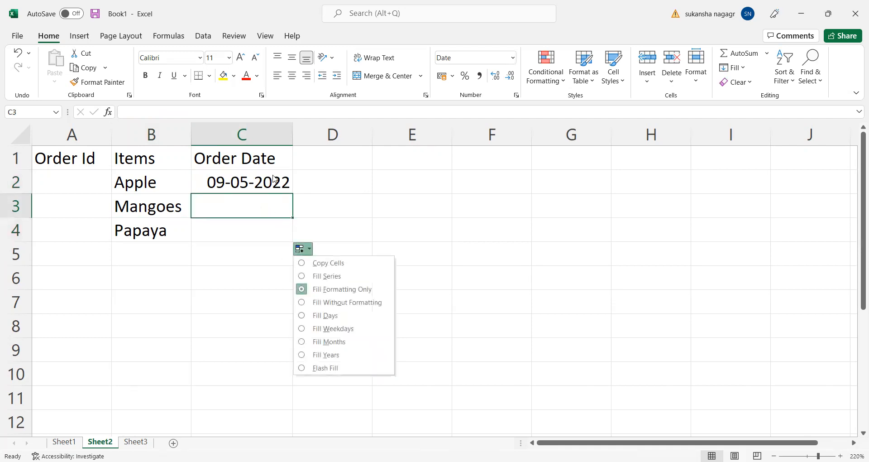
click(273, 177)
Enter the order date 05/05/2022 for Mangoes in C3
double_click(261, 201)
text(09/)
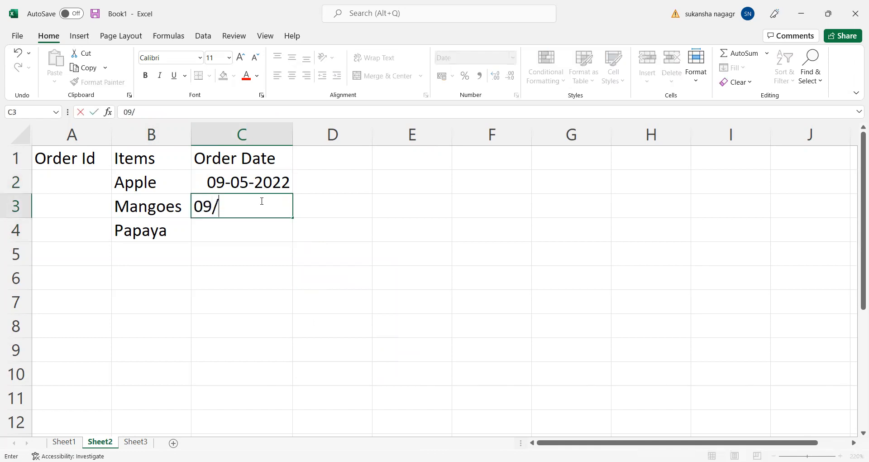
key(BackSpace)
key(BackSpace)
key(BackSpace)
text(05/05/2)
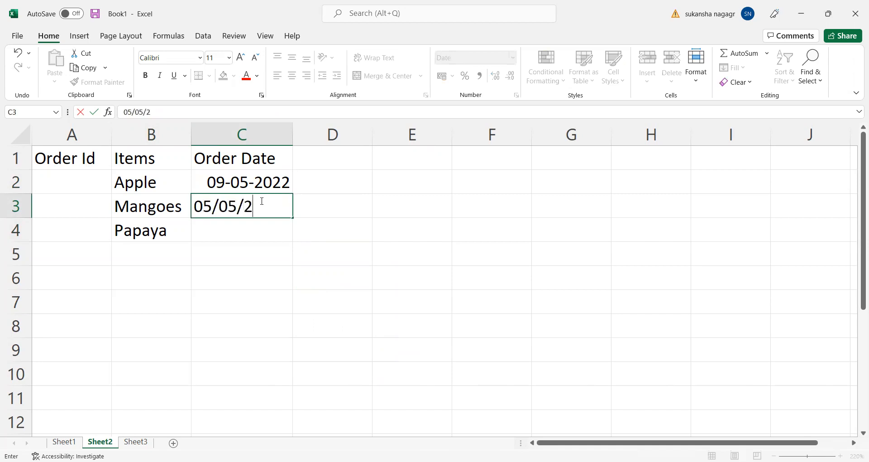
text(022)
key(Return)
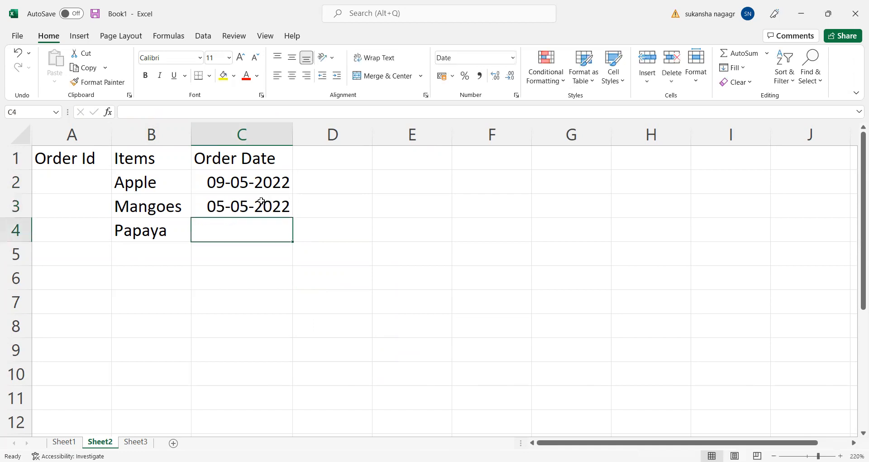
Fill the date series from C3 down to C4 to give Papaya its order date
click(261, 201)
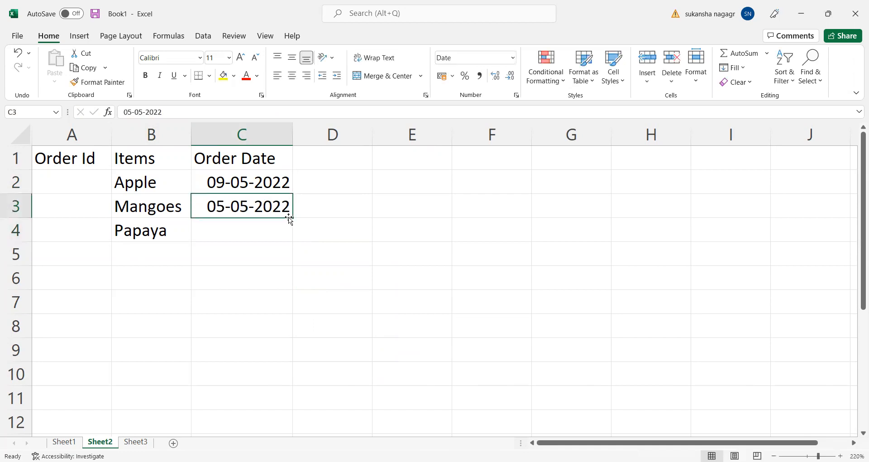
drag(291, 219, 287, 239)
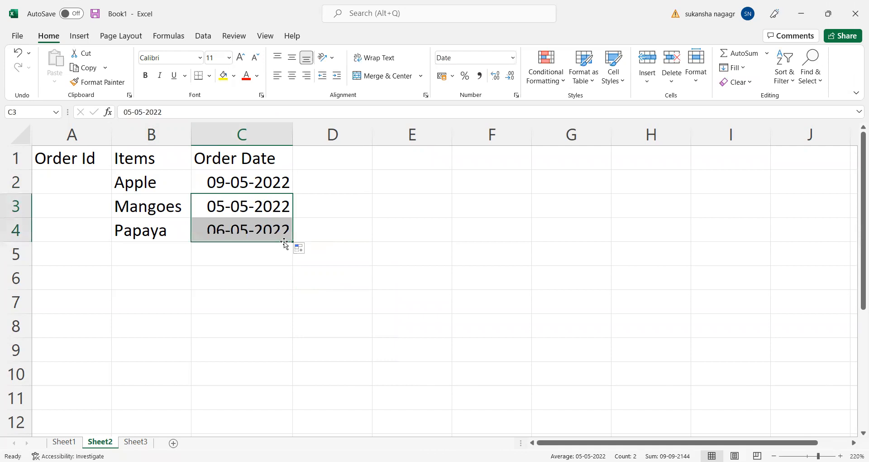
click(243, 252)
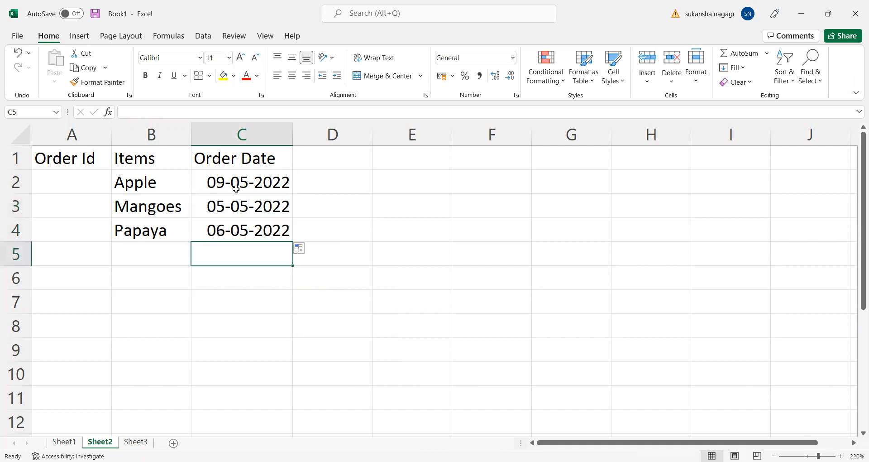
Center the headers in A1:C1 horizontally and make them bold
click(139, 182)
click(82, 162)
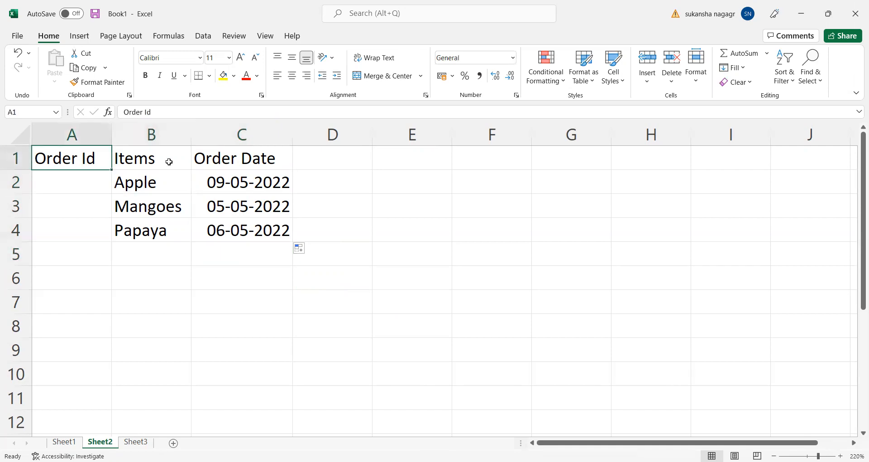
drag(169, 161, 195, 156)
click(290, 77)
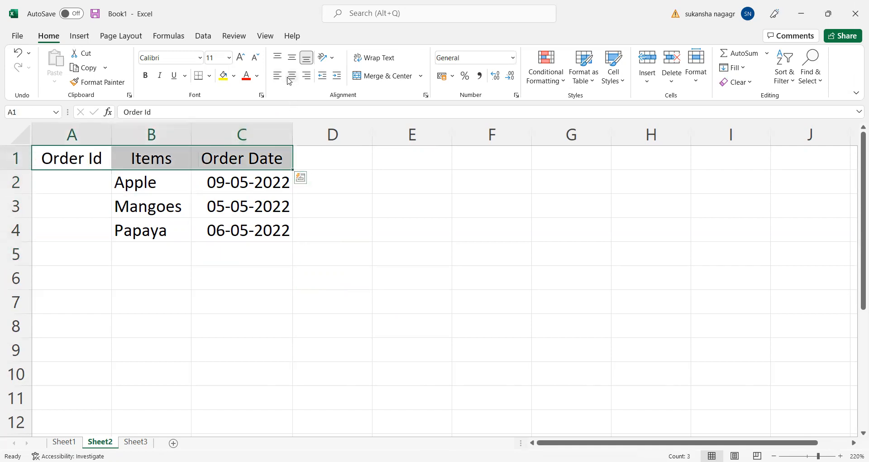
click(146, 76)
click(91, 178)
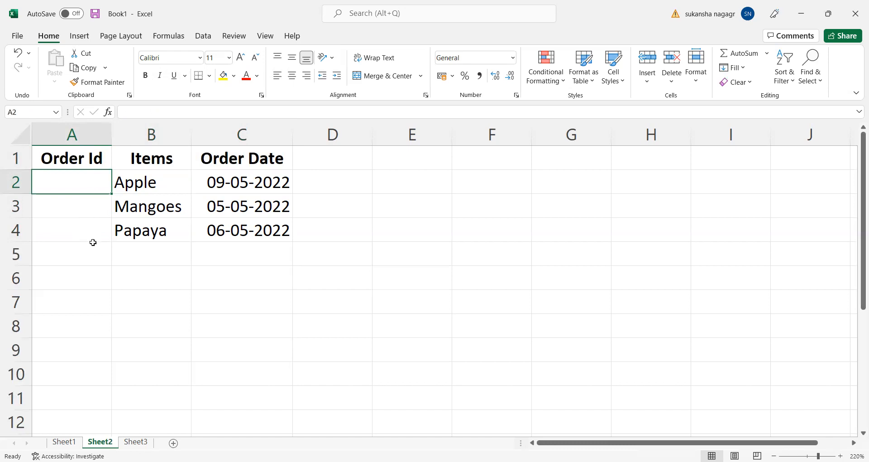
Create a data validation rule for A2:A4 under Order Id that allows only whole numbers greater than 999
click(85, 281)
click(85, 184)
drag(85, 183, 85, 229)
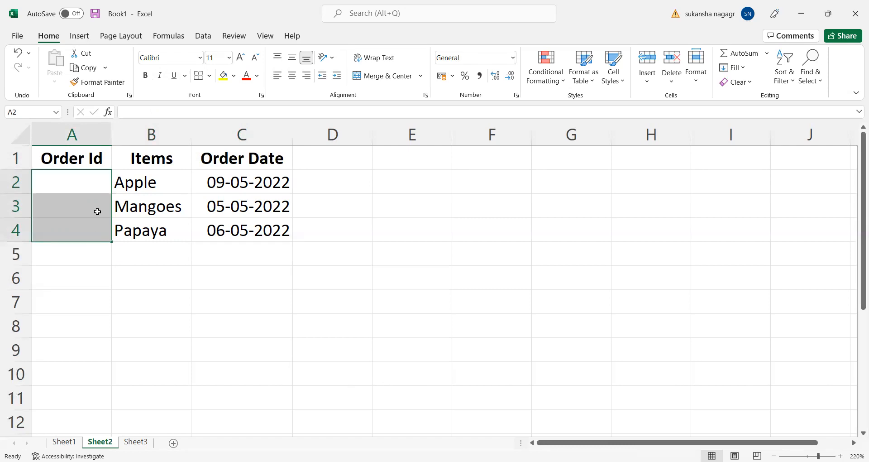
click(202, 36)
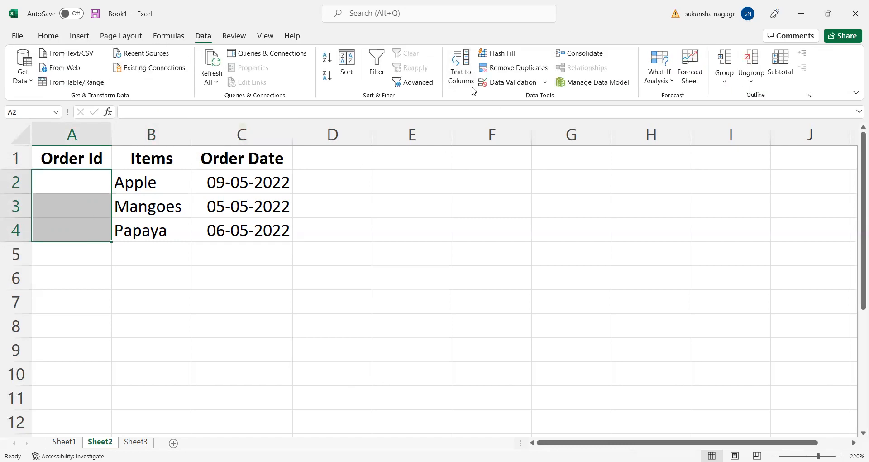
click(496, 86)
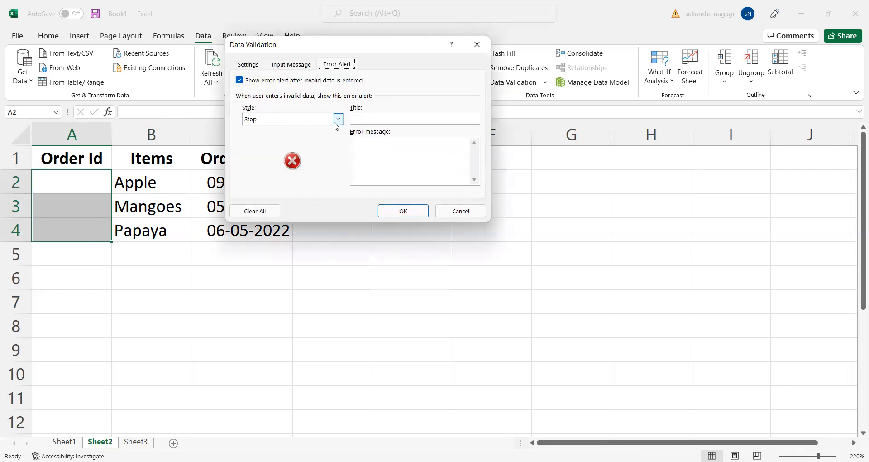
click(253, 64)
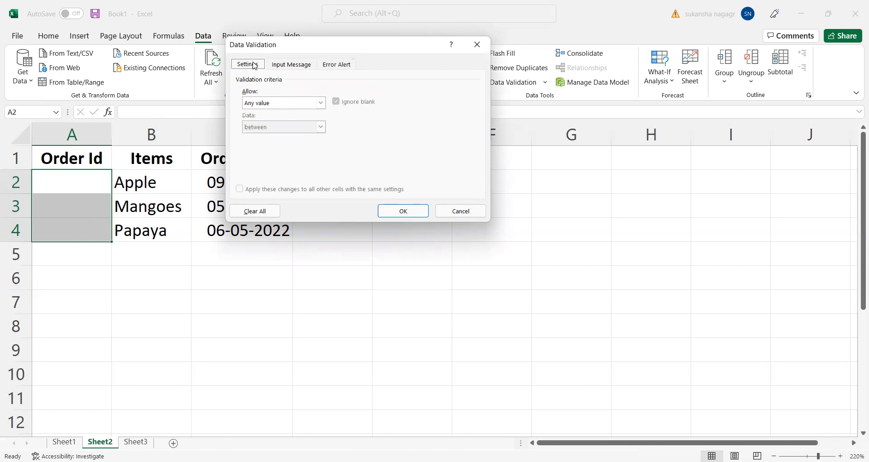
click(319, 104)
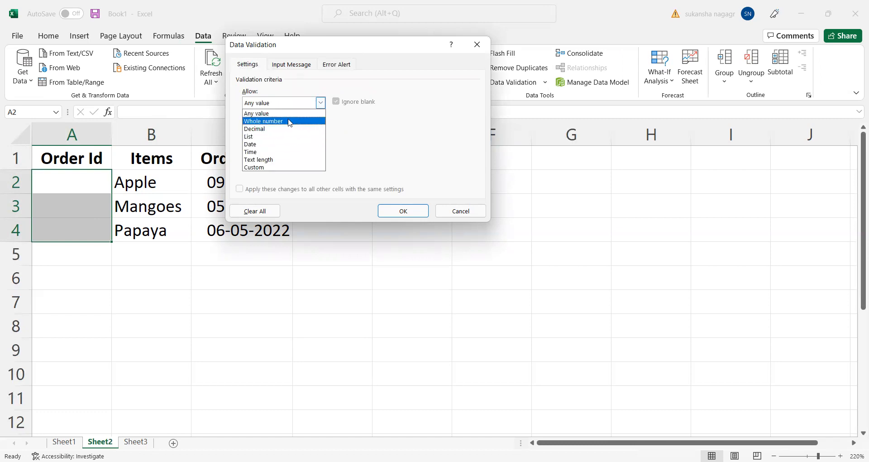
click(290, 122)
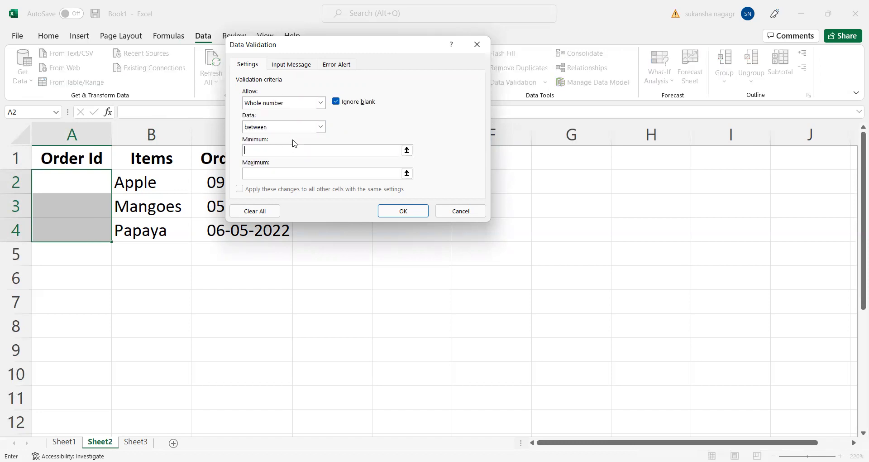
click(320, 128)
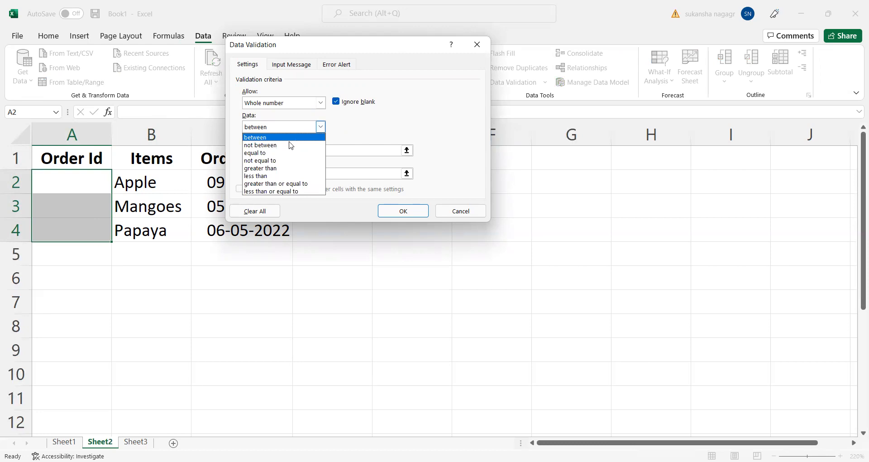
click(271, 169)
click(261, 150)
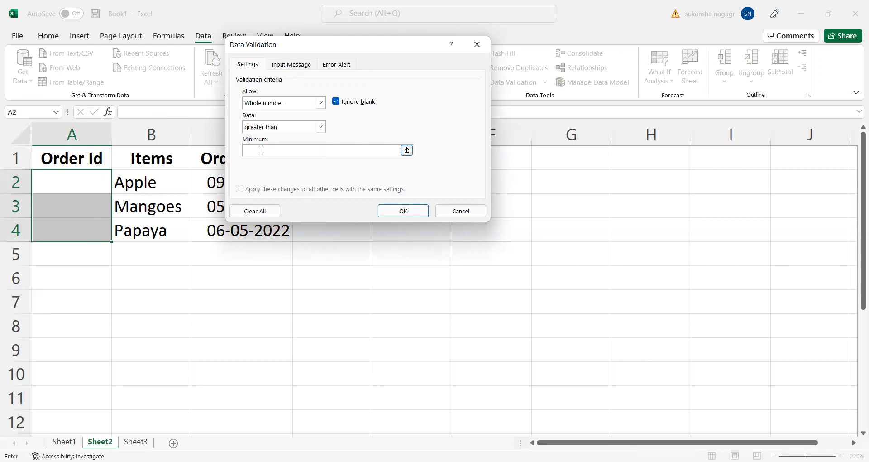
text(999)
Give the validation the input message "Enter Your ID" and the error message "Please enter a 4-digit number", and apply it
click(311, 64)
click(272, 158)
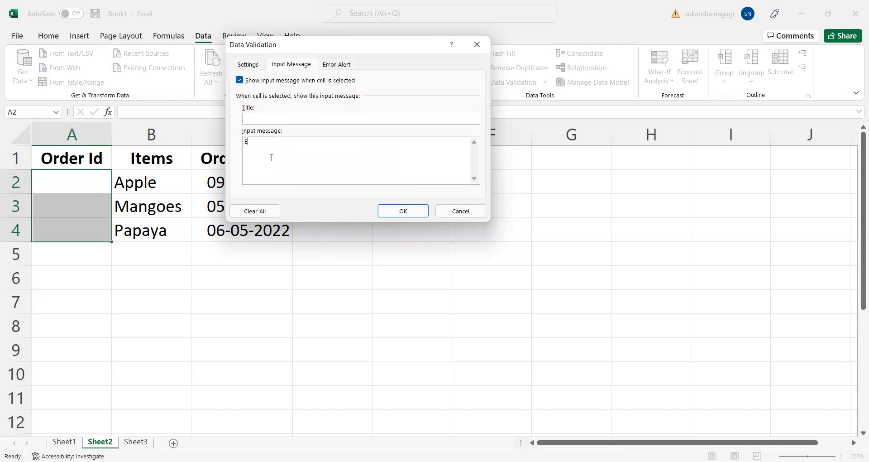
text(Enter Your ID)
click(328, 65)
click(366, 153)
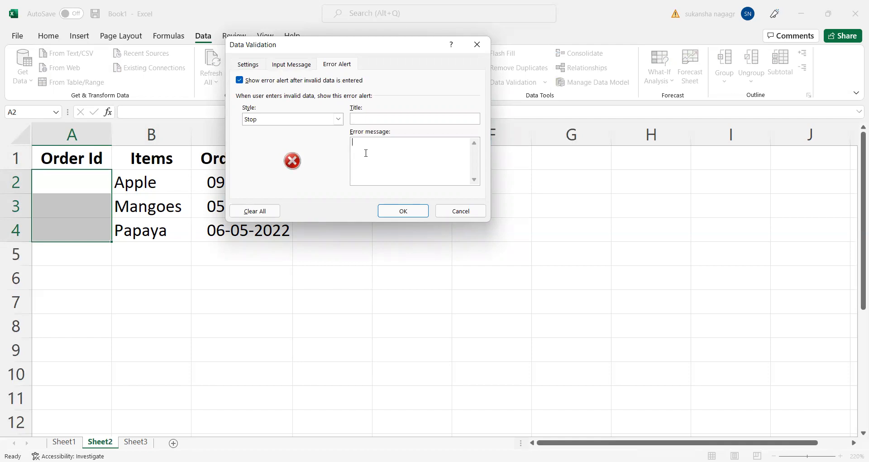
text(Please ent)
text(er a 4-digit number)
click(409, 210)
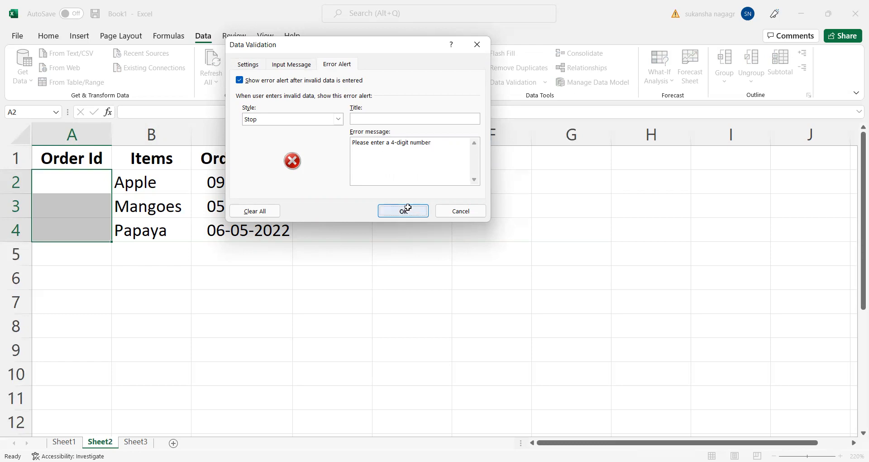
Test the validation in A2 with two three-digit order IDs, one below the limit and one equal to 999
click(72, 184)
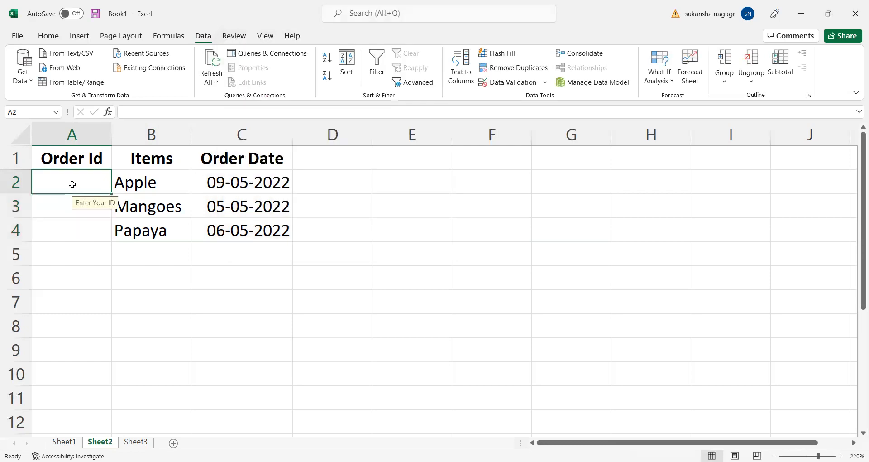
text(899)
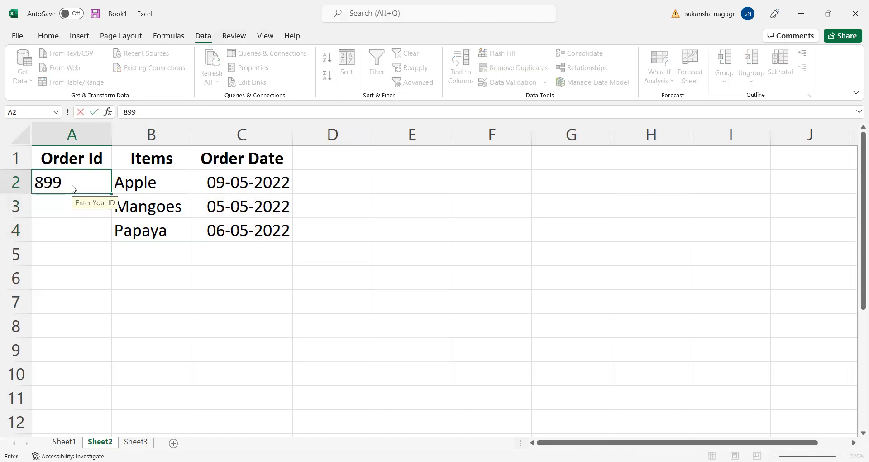
key(Return)
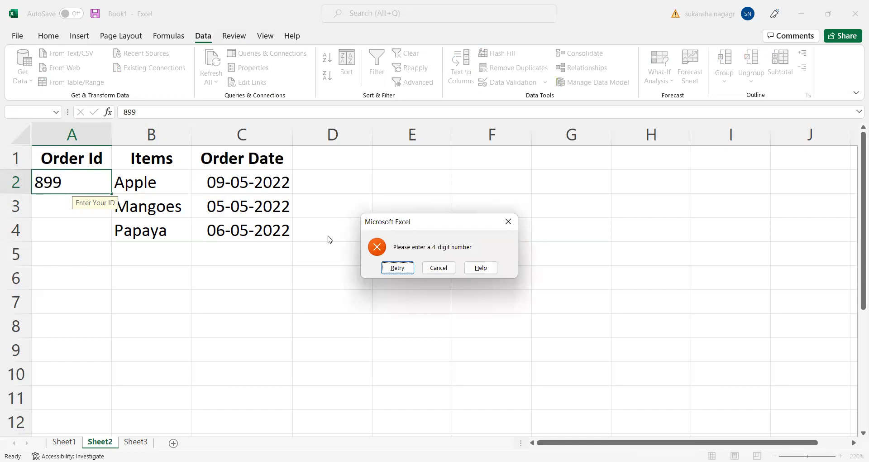
click(395, 273)
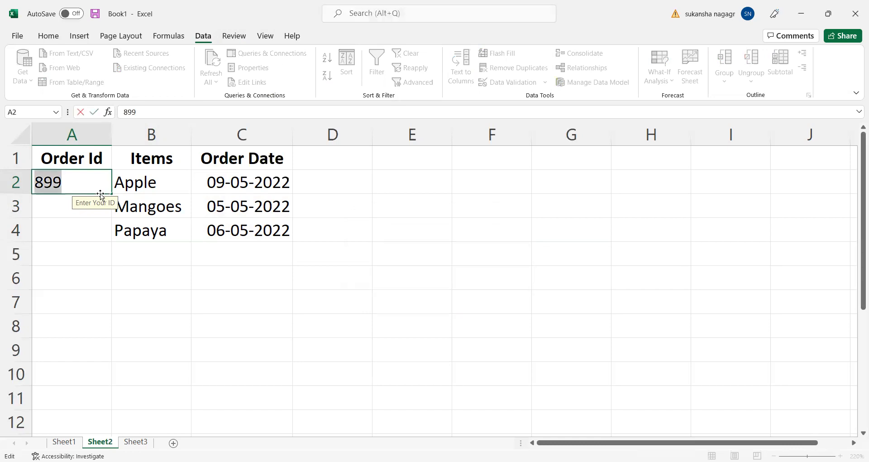
key(BackSpace)
text(999)
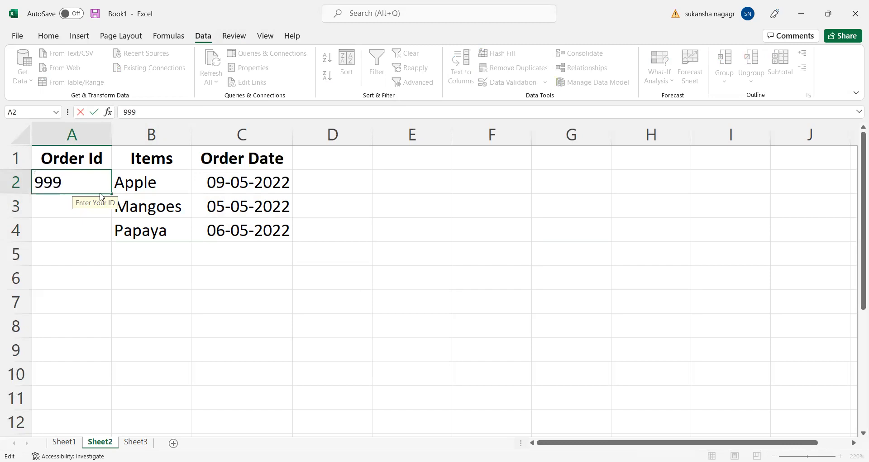
key(Return)
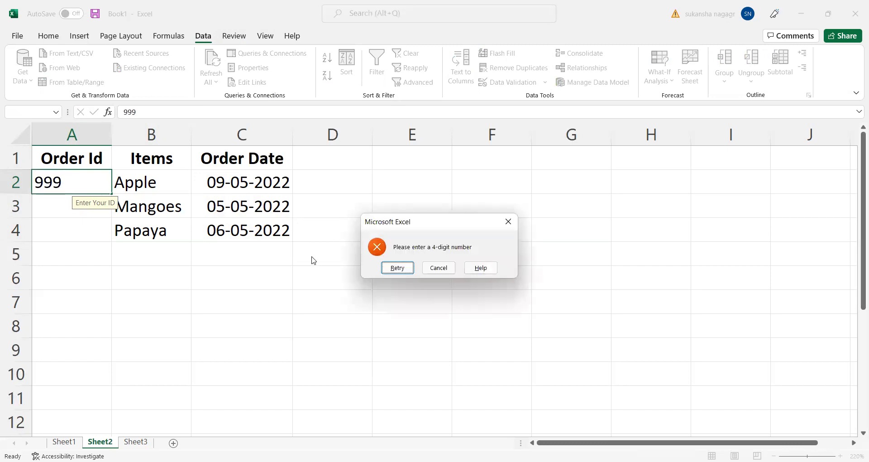
Retry the entry in A2 with a valid four-digit order ID for Apple
click(390, 268)
text(1001)
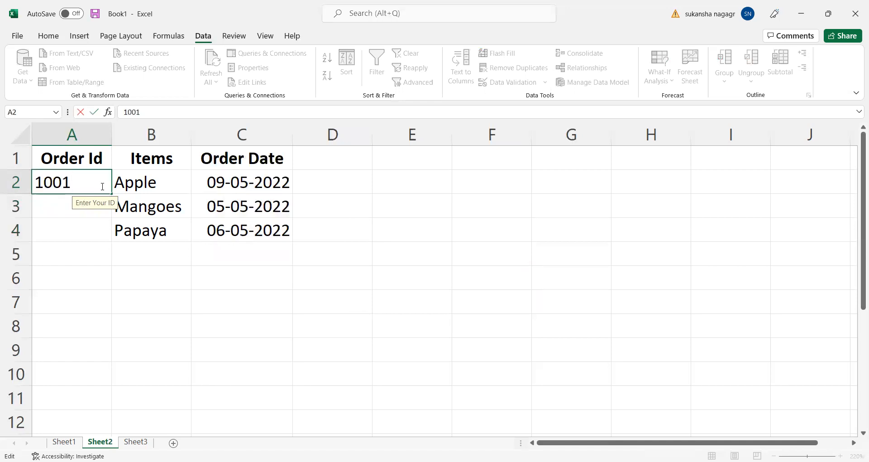
key(Return)
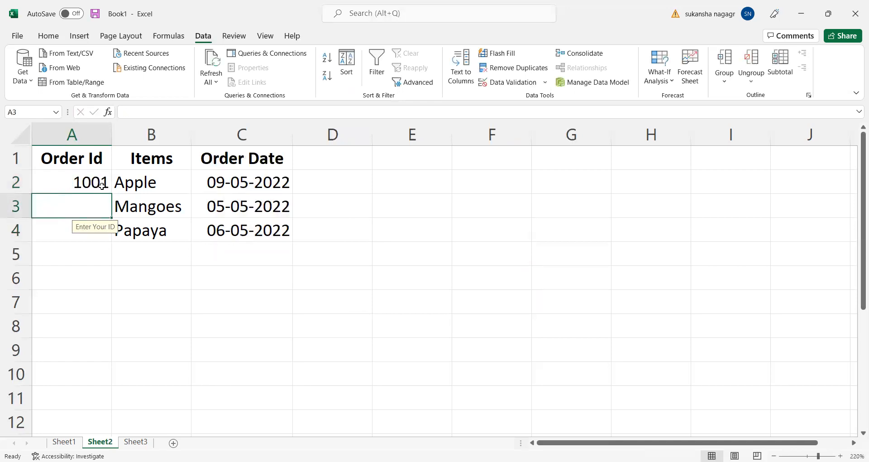
Fill the order ID from A2 down to A4 as a consecutive series using the Fill Series option
click(102, 184)
click(59, 206)
click(86, 187)
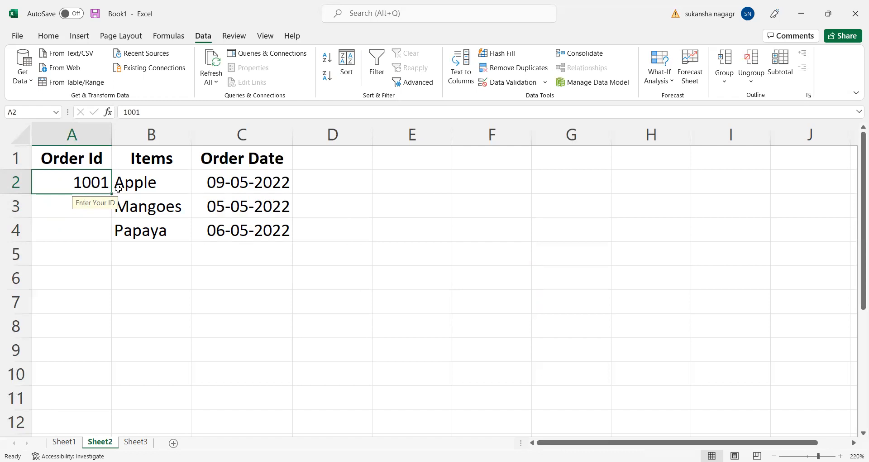
drag(112, 193, 108, 232)
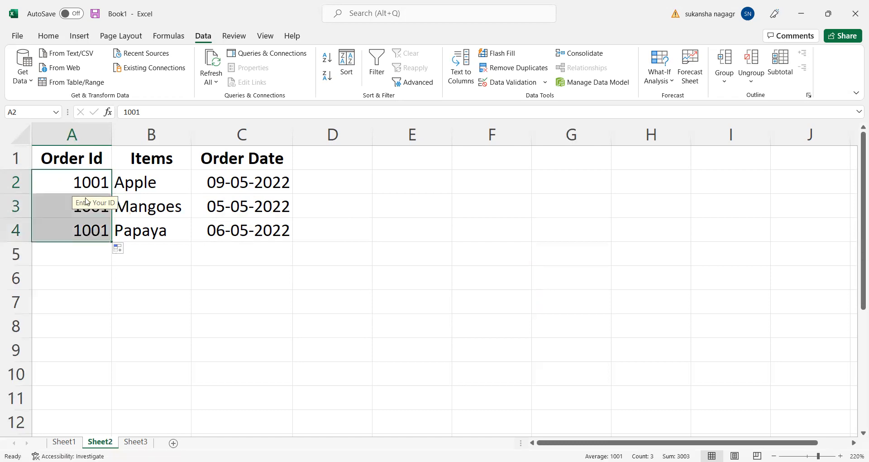
click(119, 248)
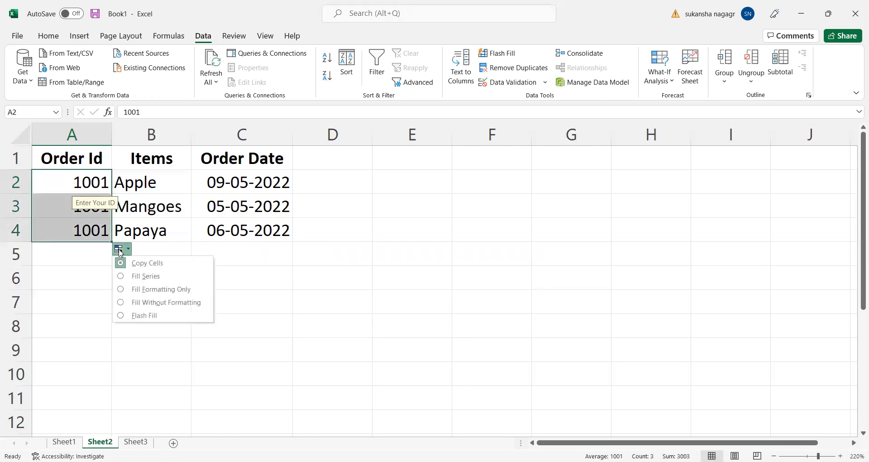
click(136, 276)
click(212, 295)
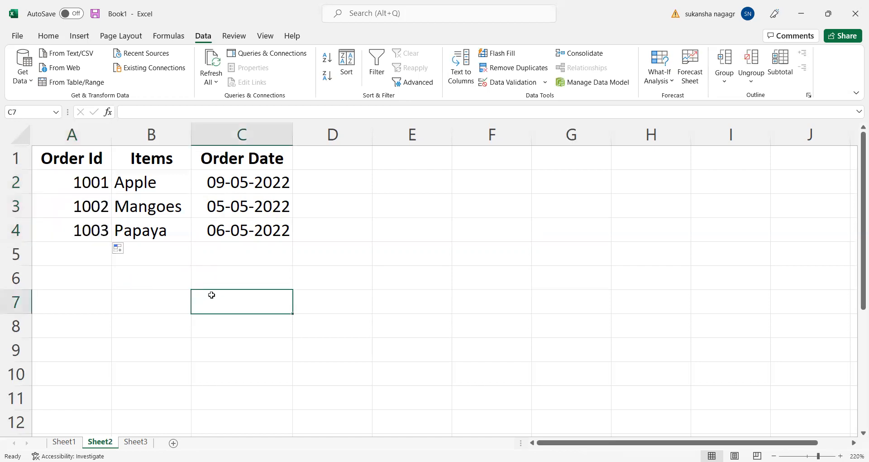
click(455, 216)
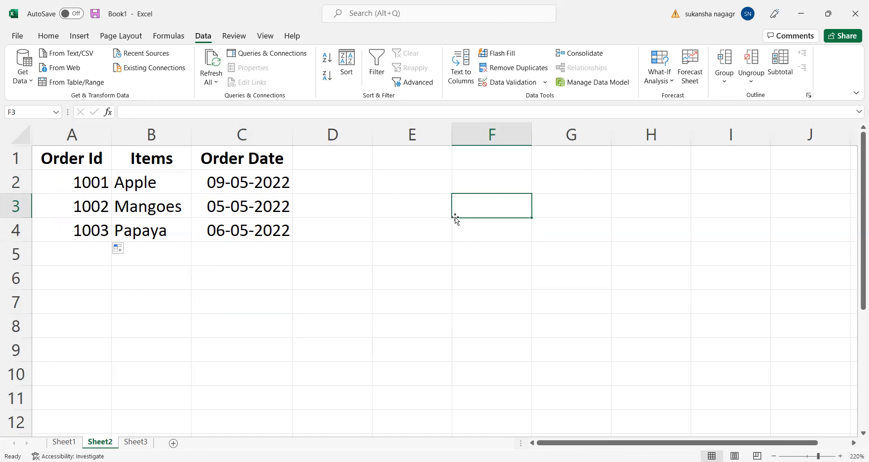
click(434, 224)
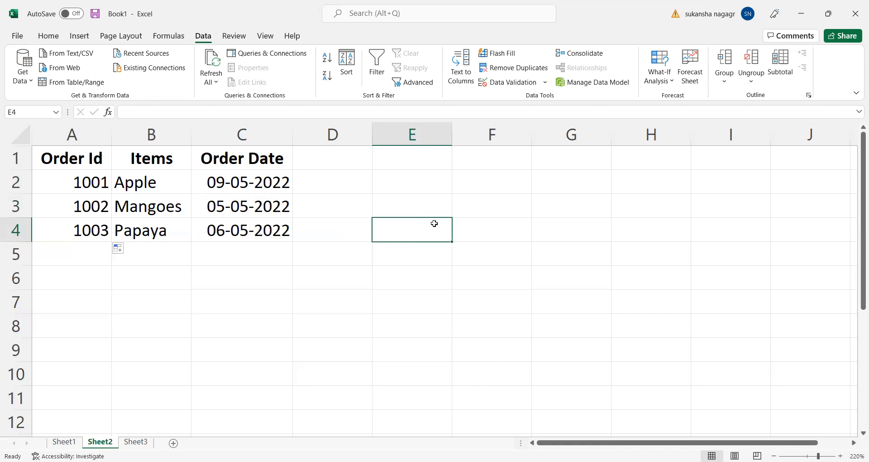
click(409, 251)
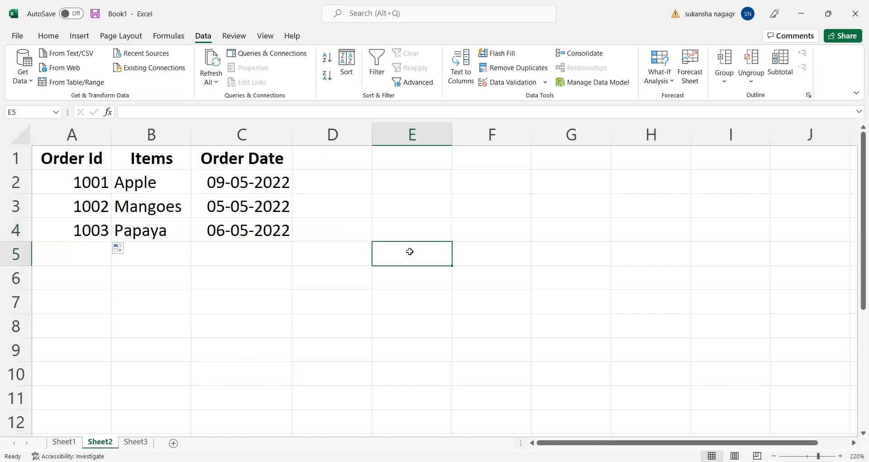
text(=)
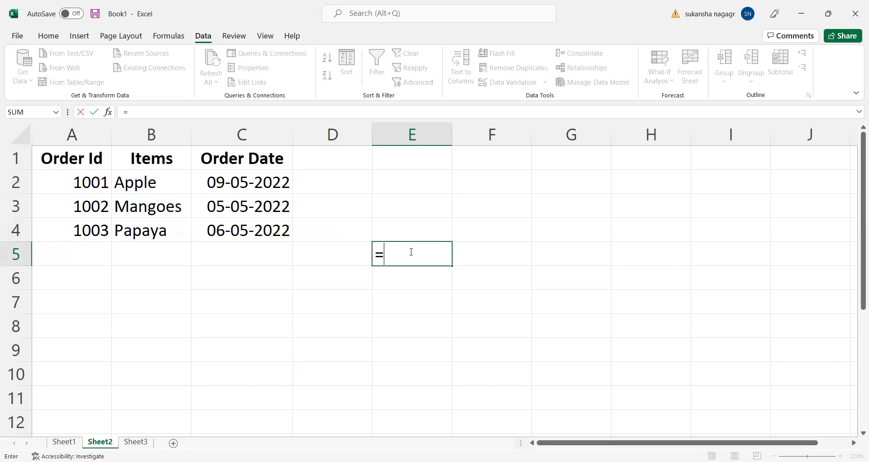
click(399, 283)
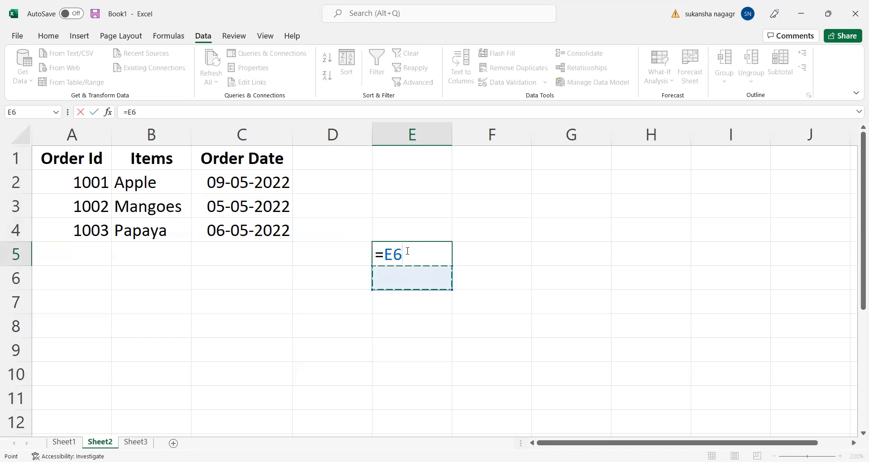
key(BackSpace)
key(BackSpace)
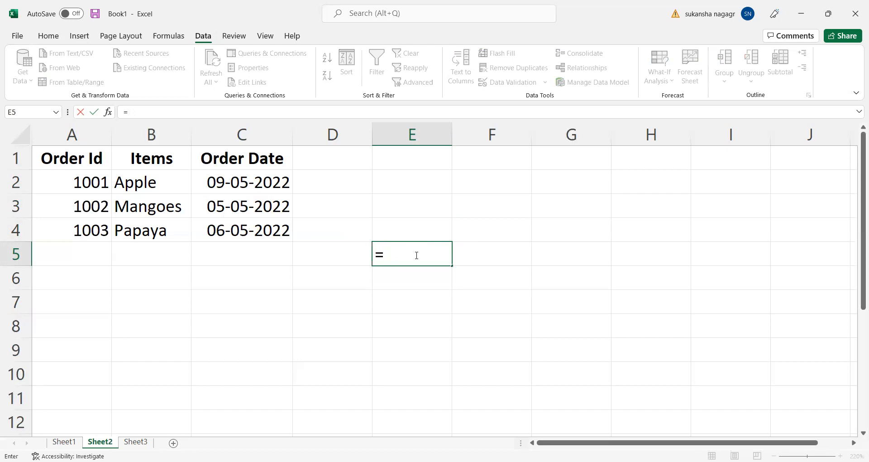
key(BackSpace)
click(351, 271)
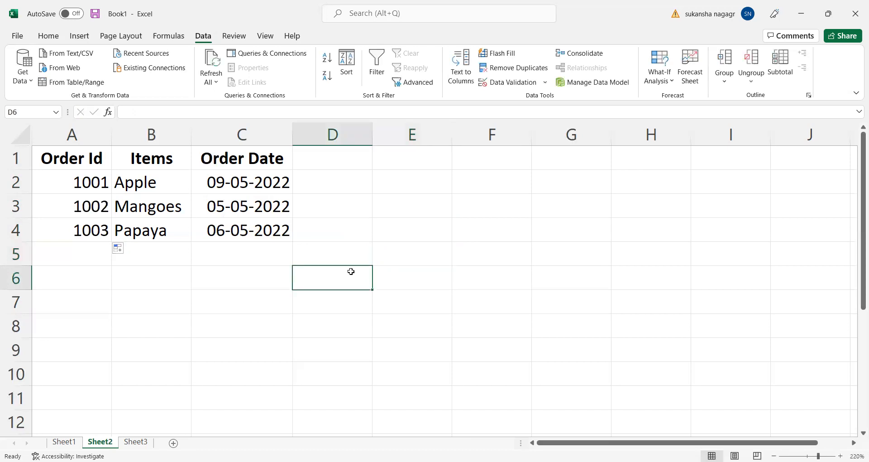
Add a new blank worksheet after Sheet3
click(141, 443)
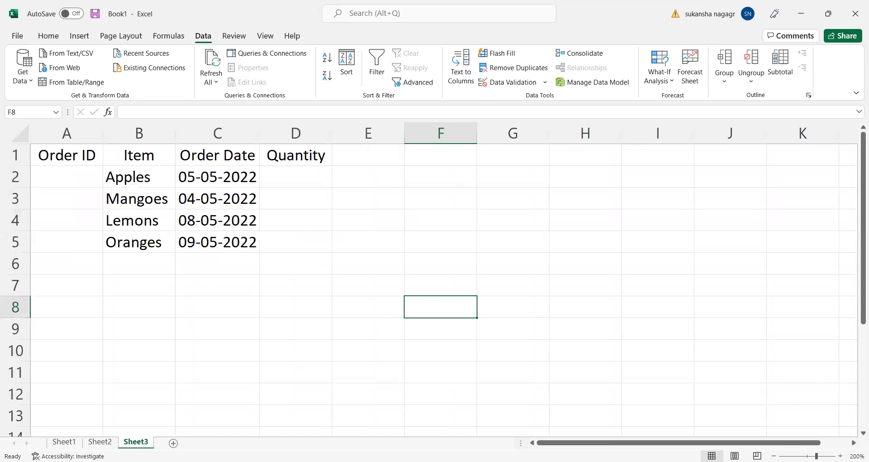
click(174, 444)
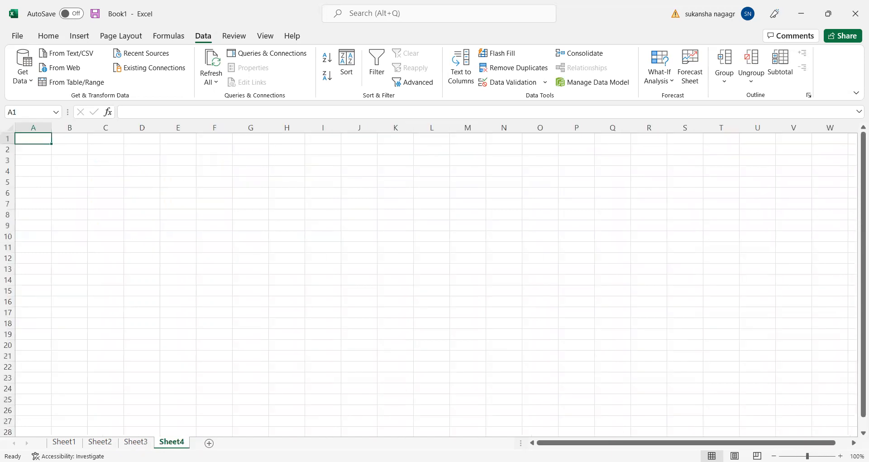
Enter the numbers 45, 85, 42 and 65 down cells A1 to A4 of Sheet4
click(841, 456)
click(841, 456)
click(840, 456)
click(840, 456)
click(841, 456)
click(841, 456)
click(841, 456)
click(840, 456)
click(840, 456)
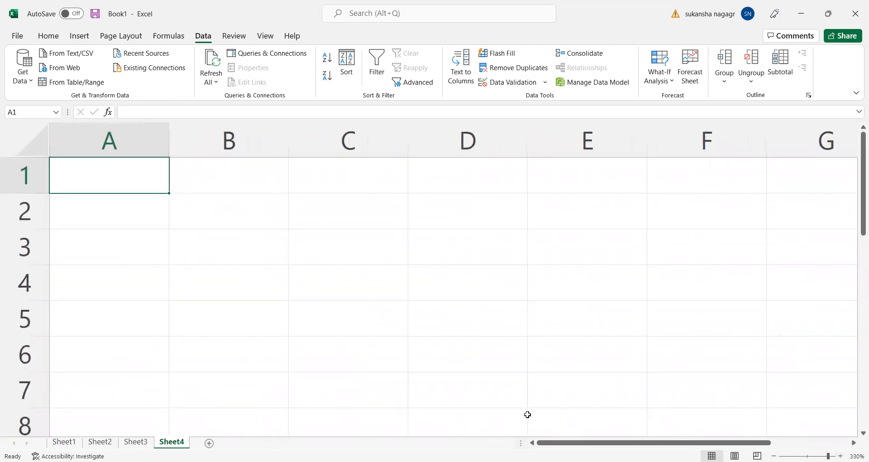
text(45)
key(Return)
text(85)
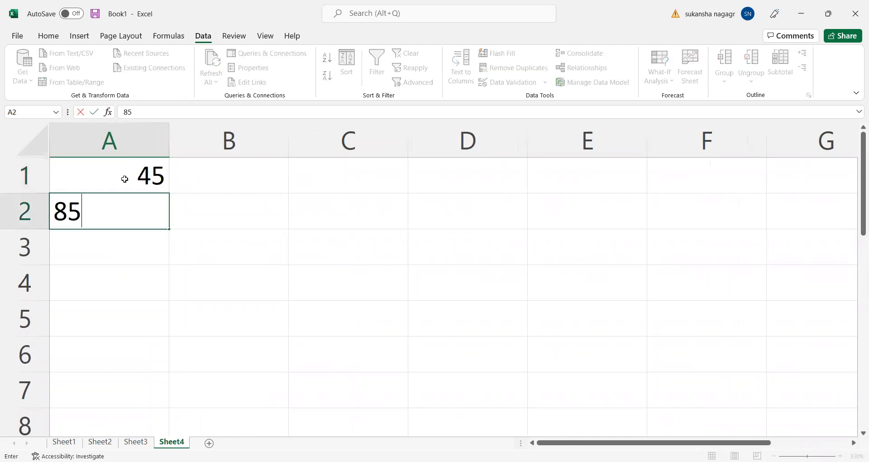
key(Return)
text(42)
key(Return)
text(6)
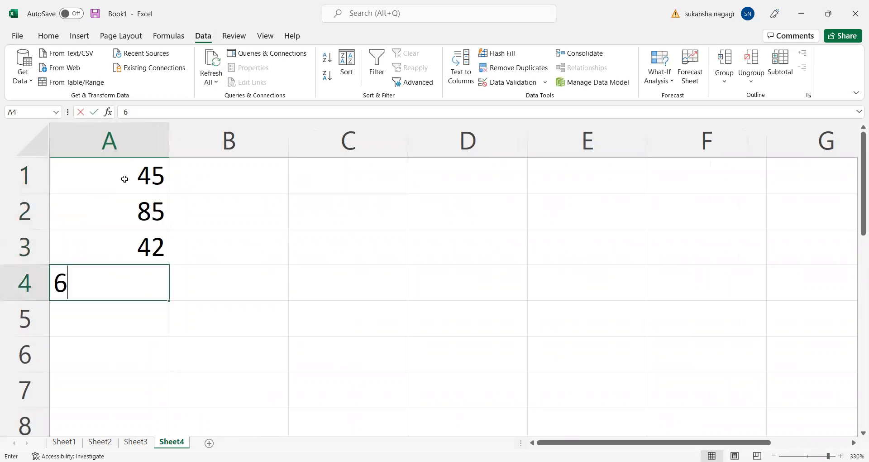
text(5)
key(Tab)
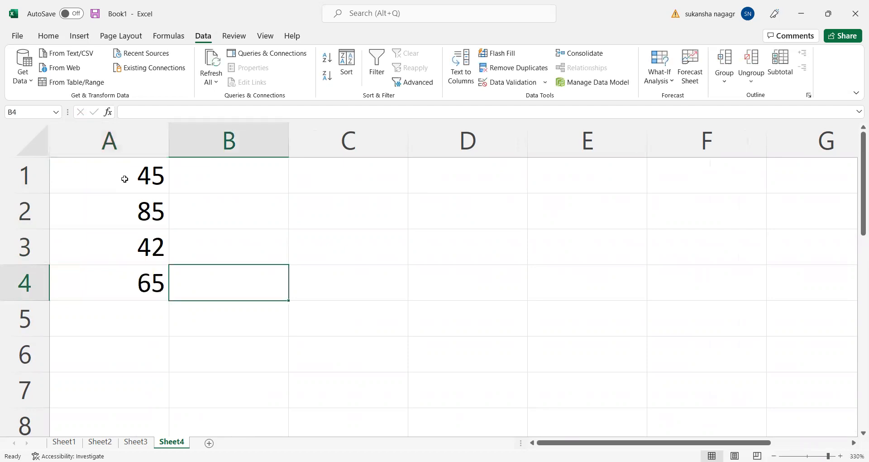
Fill column B upward from B4 to B1 with the numbers 78, 85, 90 and 62
text(78)
key(Up)
text(85)
key(Up)
text(90)
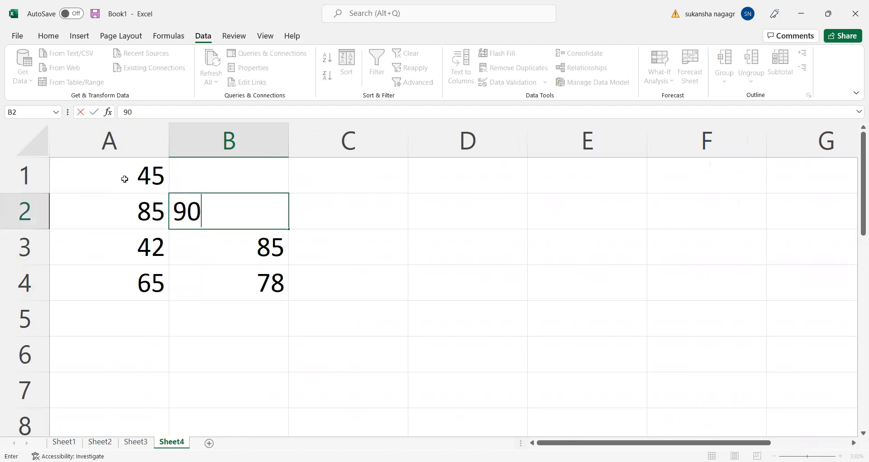
key(Up)
text(62)
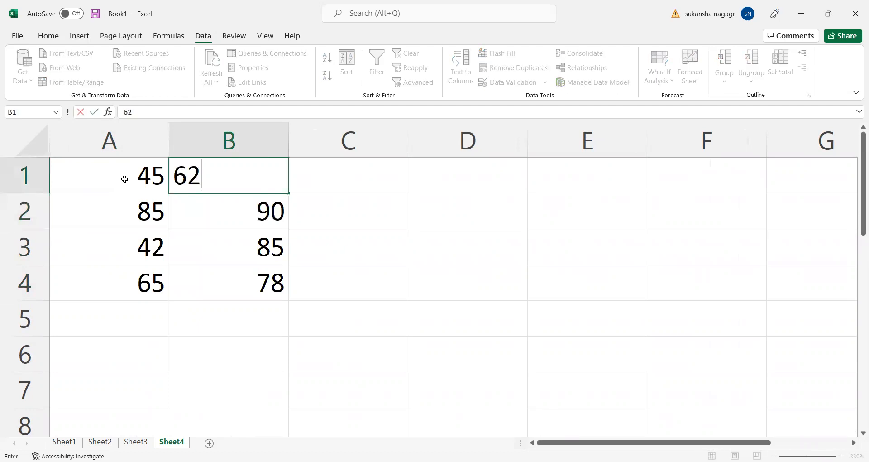
key(Tab)
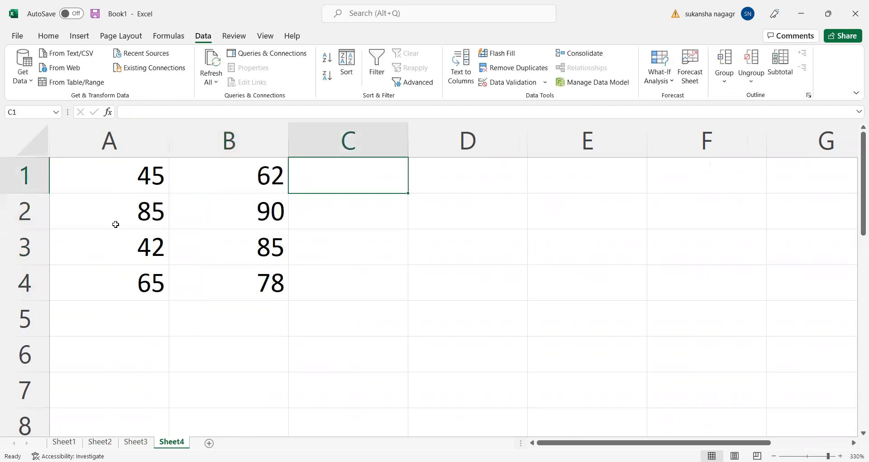
click(331, 231)
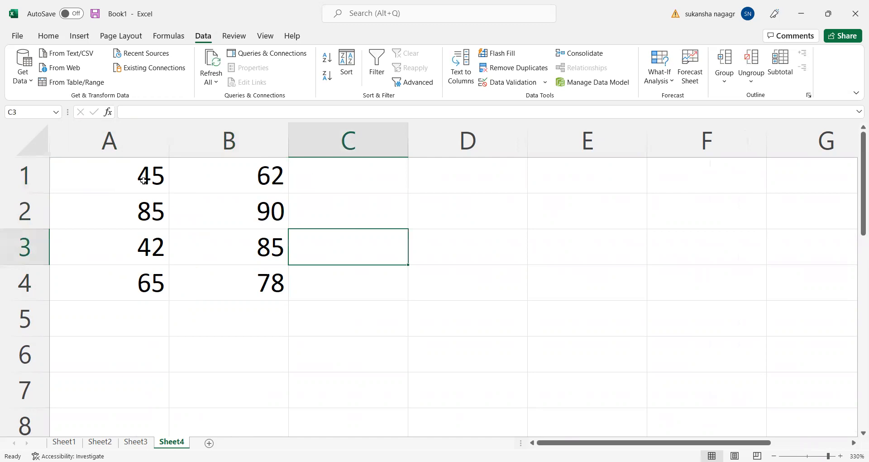
click(346, 177)
click(124, 173)
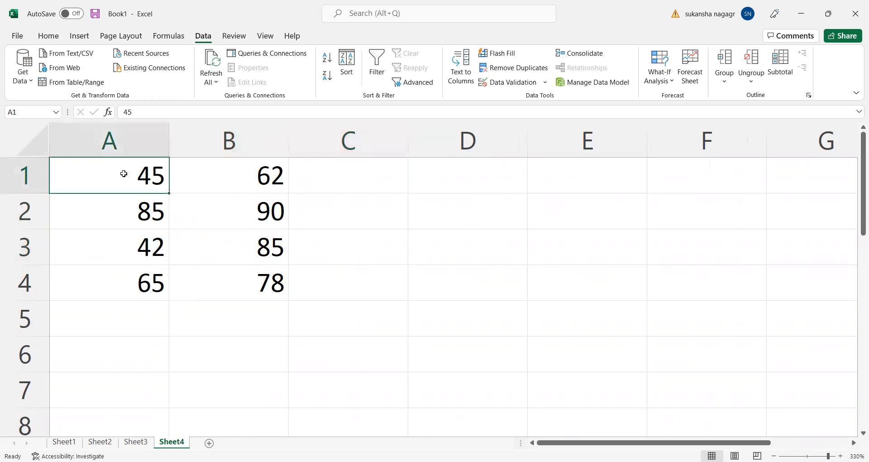
click(202, 174)
Add up the first row's two numbers in C1 with the formula =SUM(A1:B1)
click(315, 170)
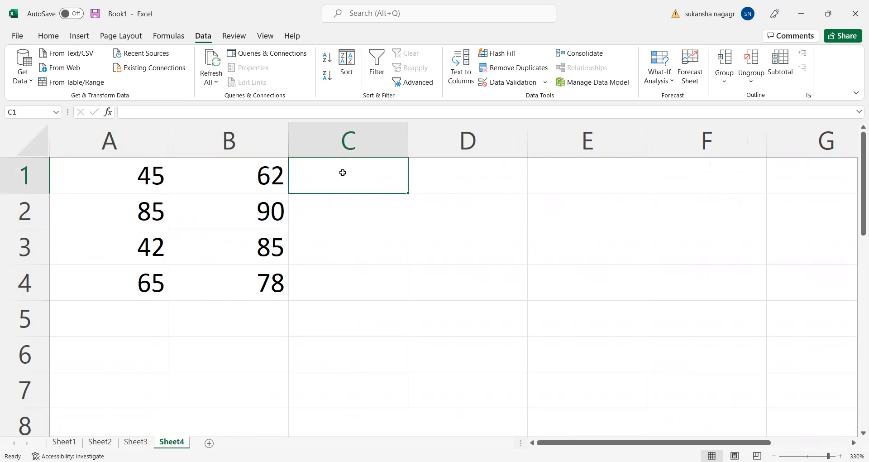
text(=)
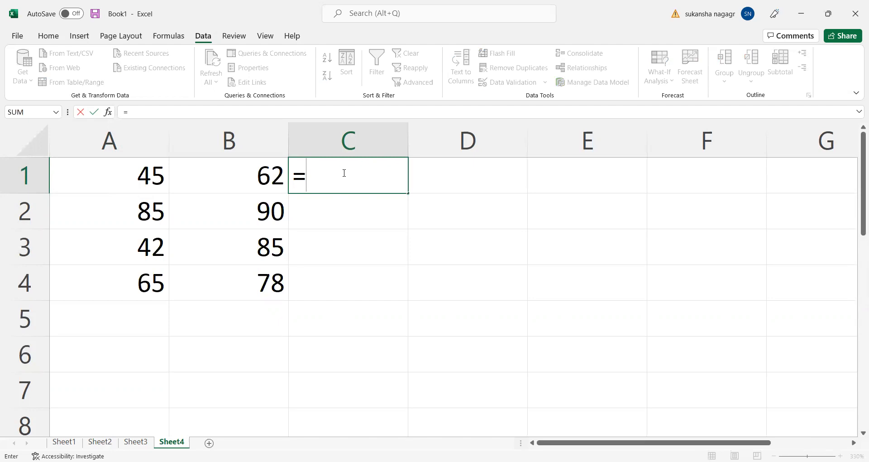
text(sum)
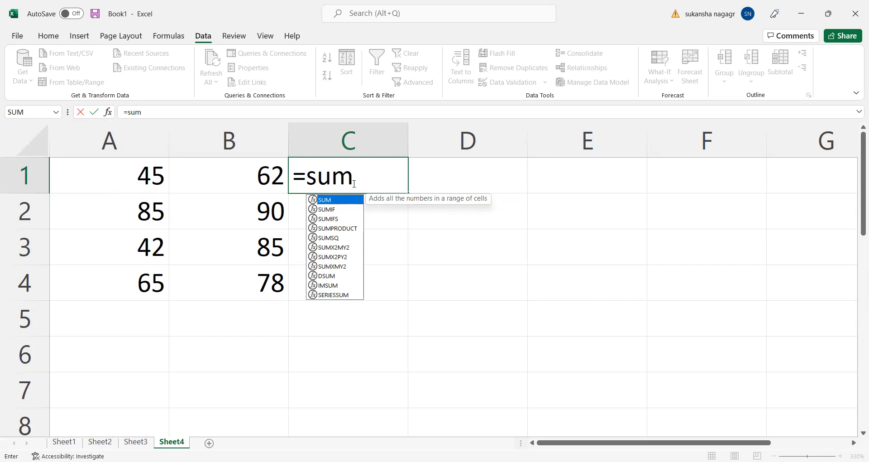
text(()
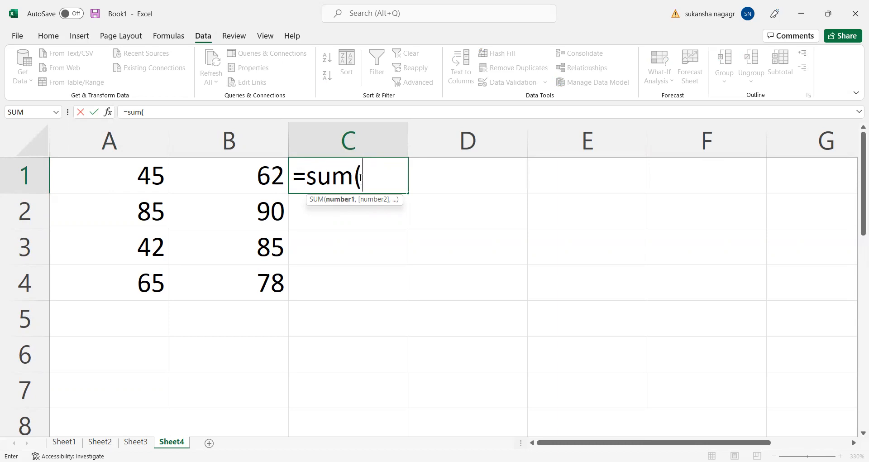
drag(131, 174, 208, 174)
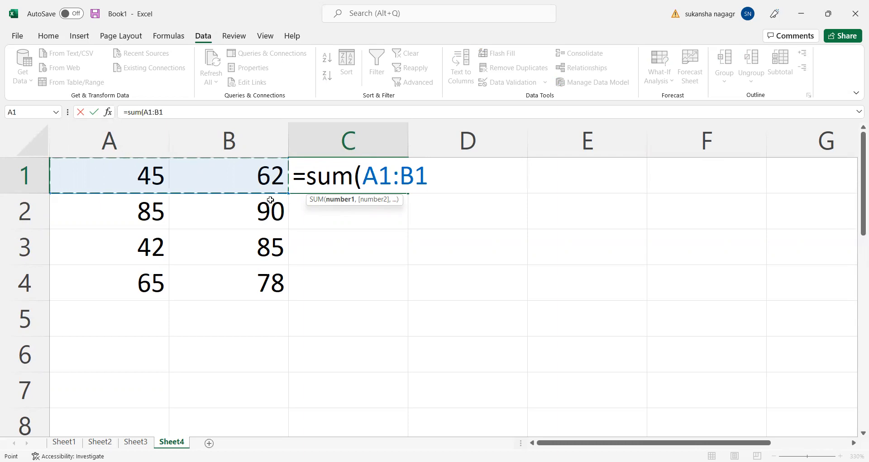
text())
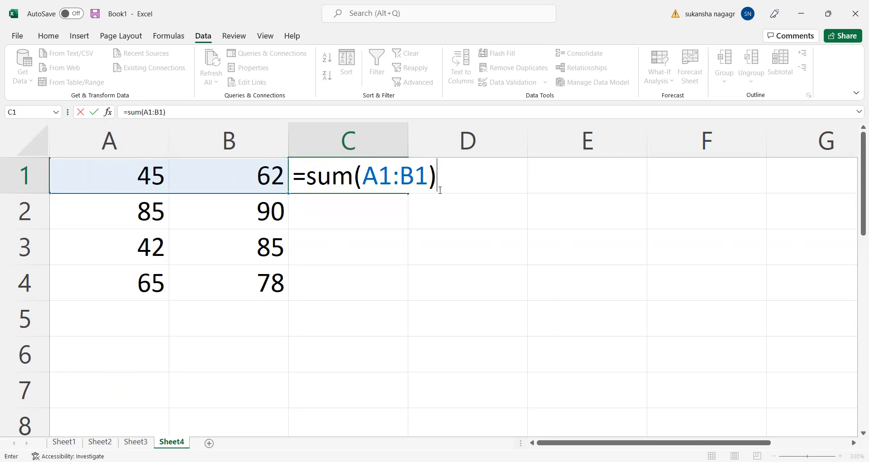
key(Return)
click(397, 182)
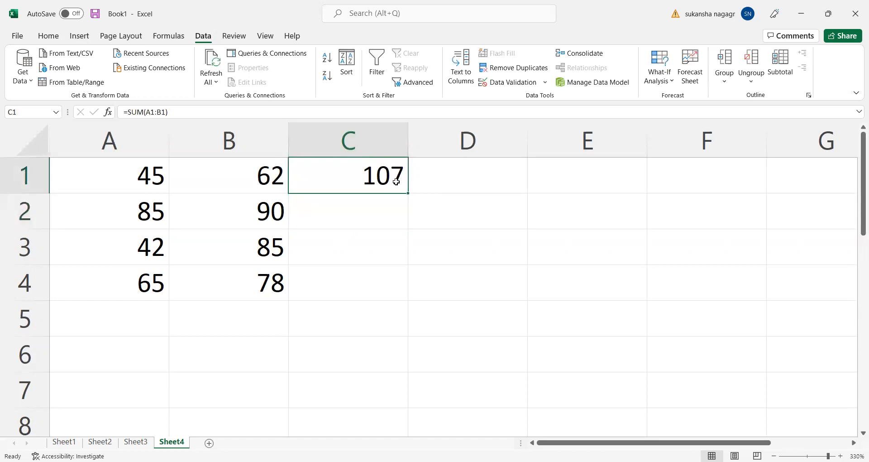
Add up the second row's numbers in C2 with the plus-operator formula =A2+B2
click(378, 201)
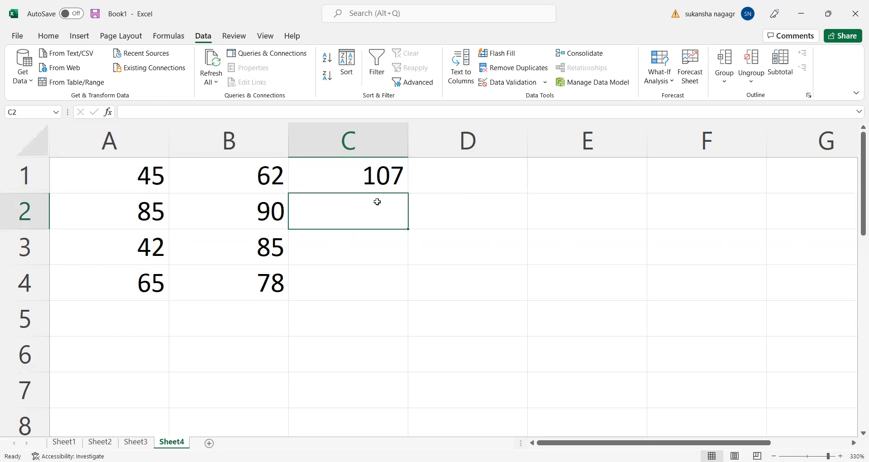
text(=)
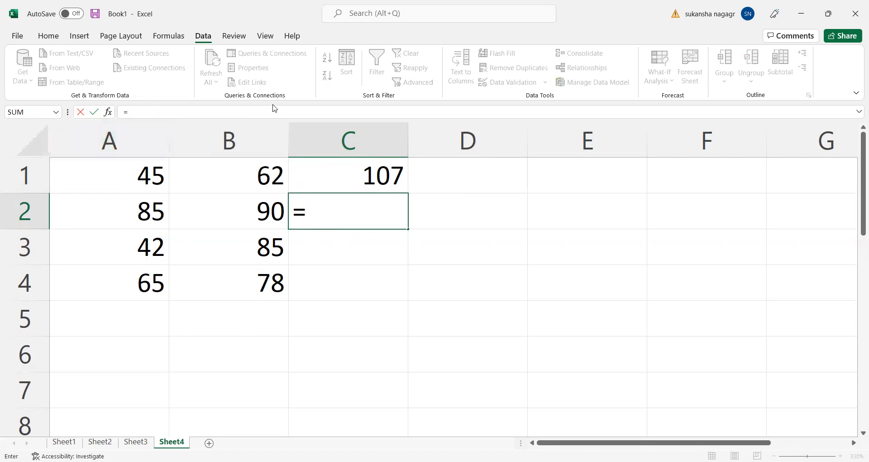
click(112, 206)
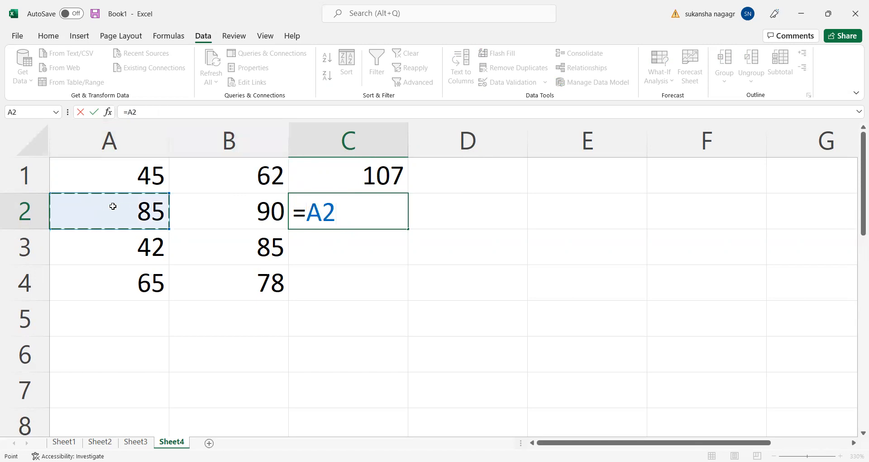
text(+)
click(206, 213)
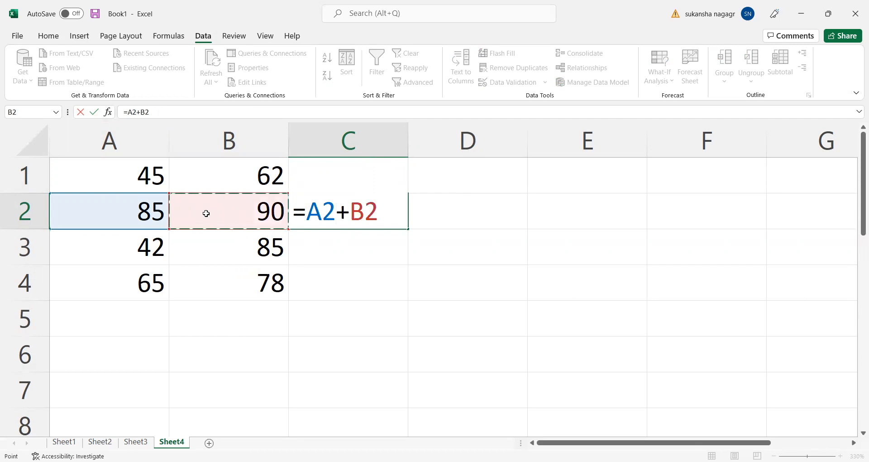
key(Return)
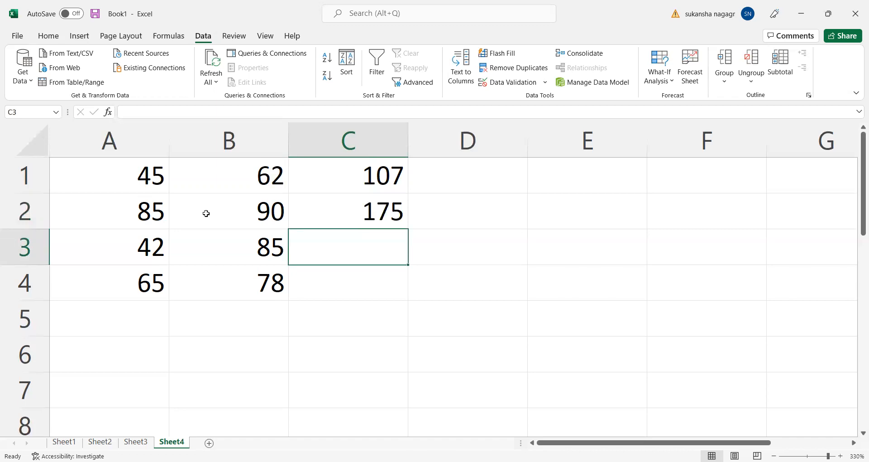
Enter a formula in B6 that adds the non-adjacent cells: =A1+A4+B2+B3
text(=)
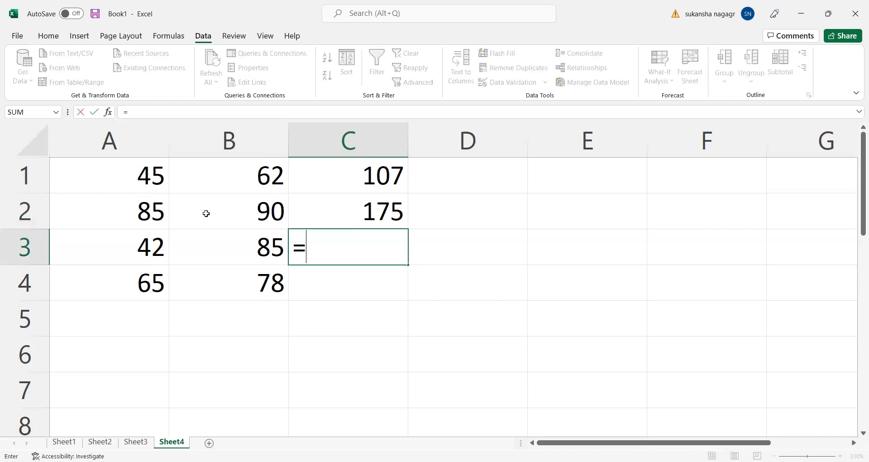
key(BackSpace)
click(221, 356)
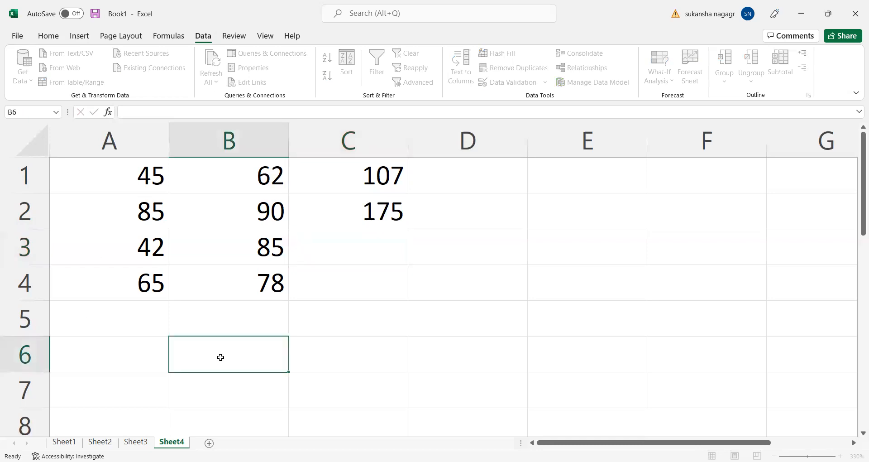
text(=)
click(129, 177)
text(+)
click(108, 268)
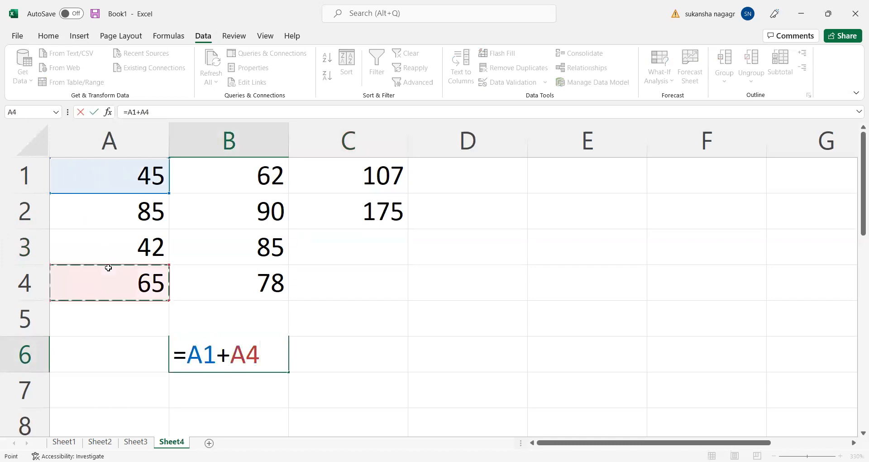
text(+)
key(Return)
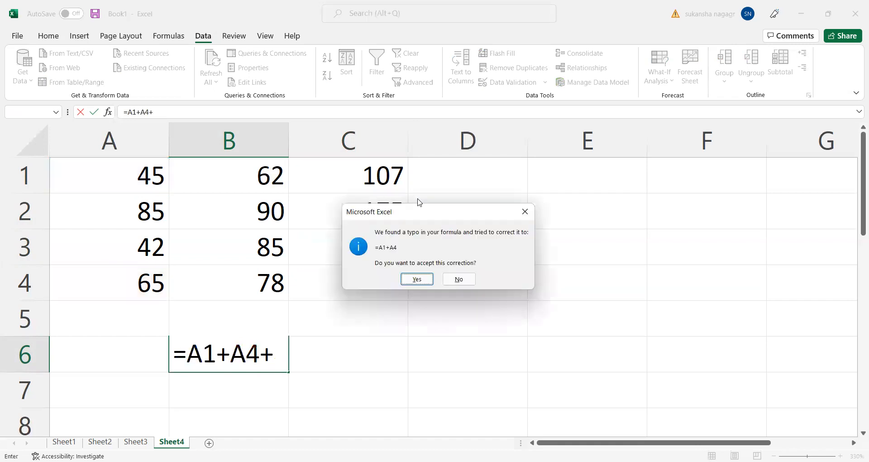
click(460, 278)
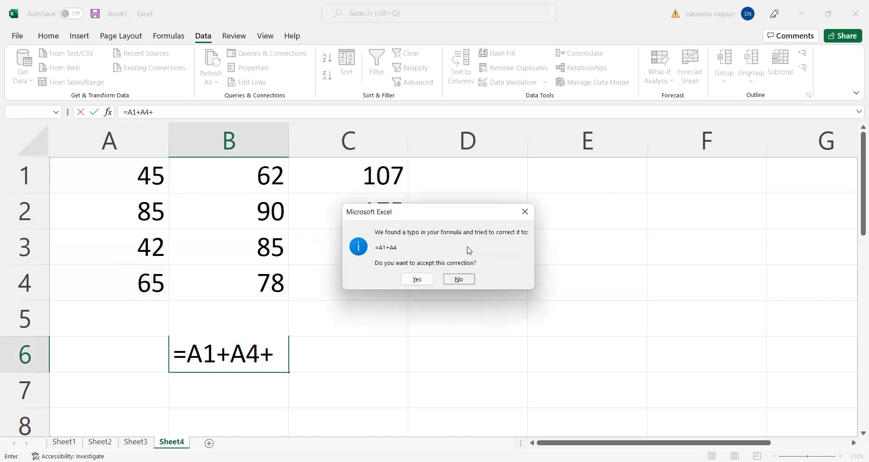
click(438, 275)
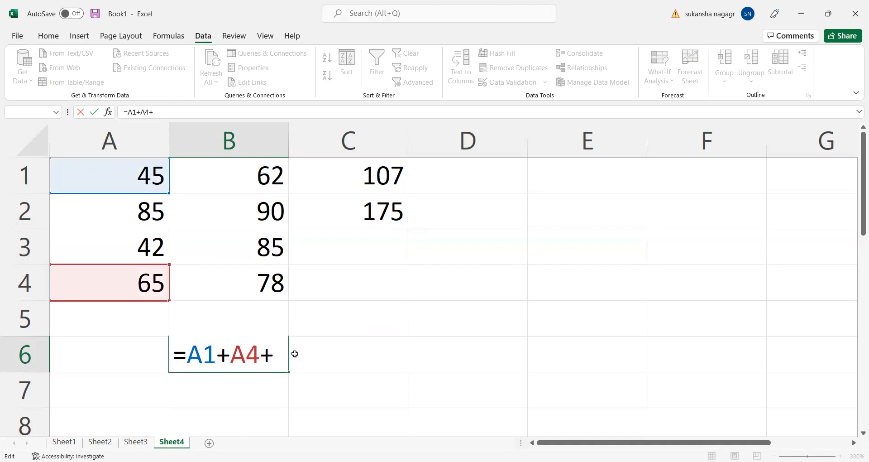
click(252, 220)
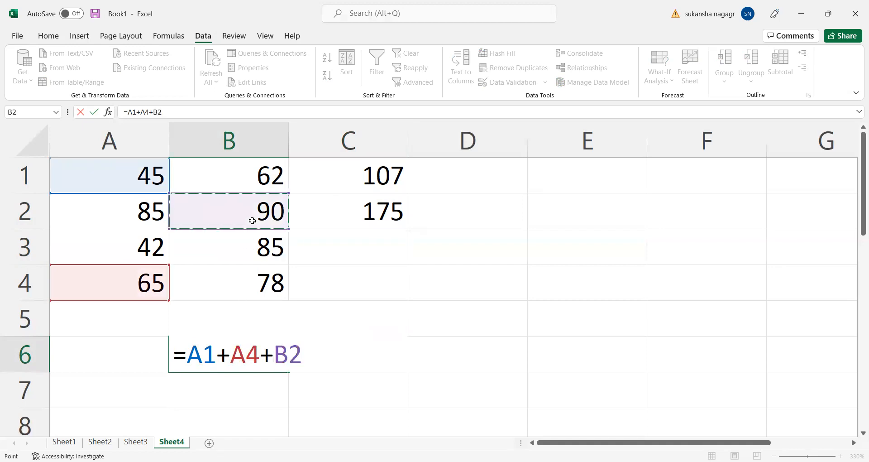
text(+)
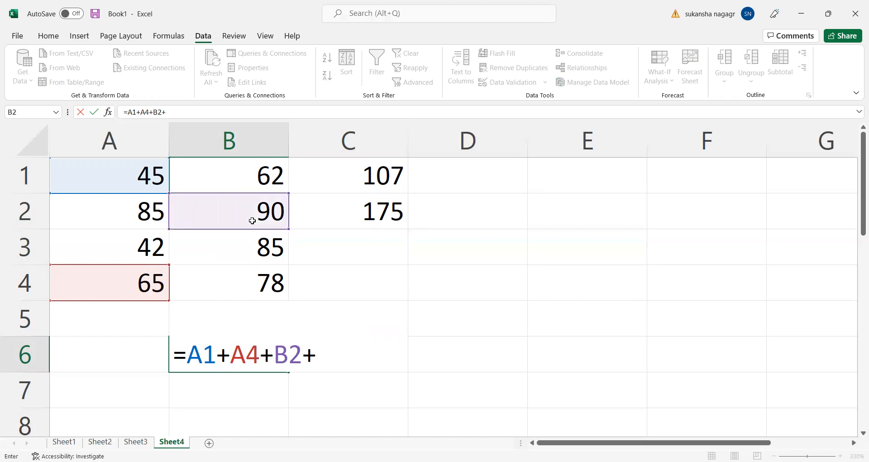
click(231, 253)
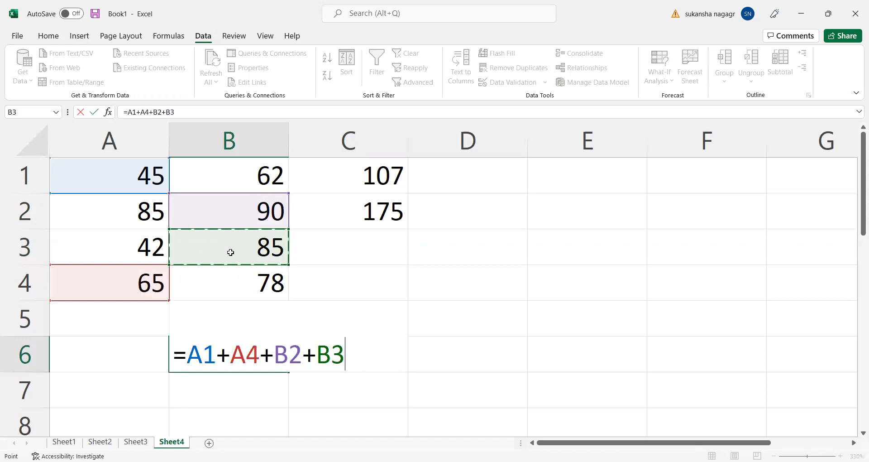
key(Return)
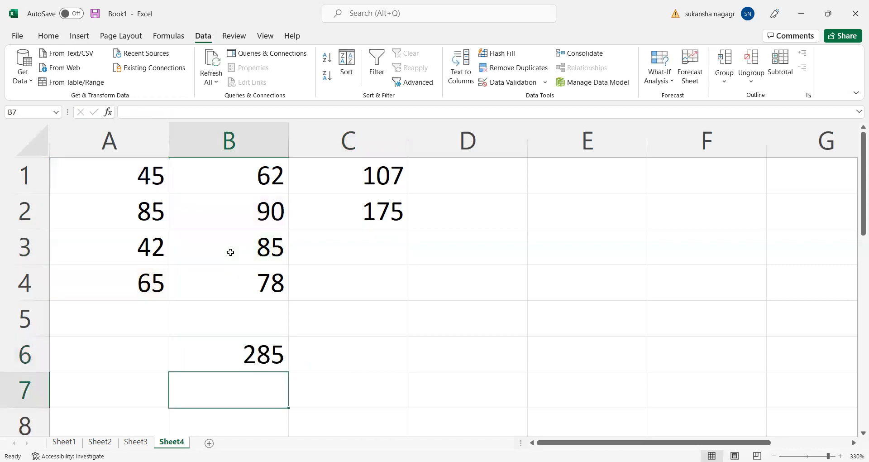
click(210, 353)
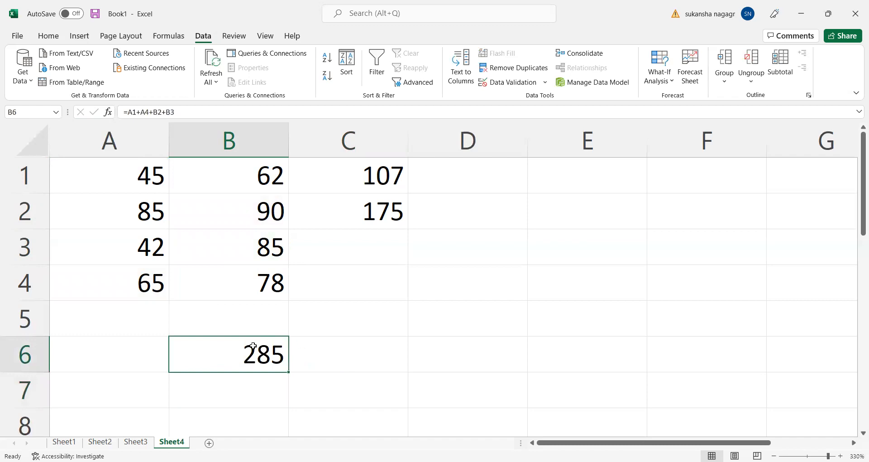
click(336, 333)
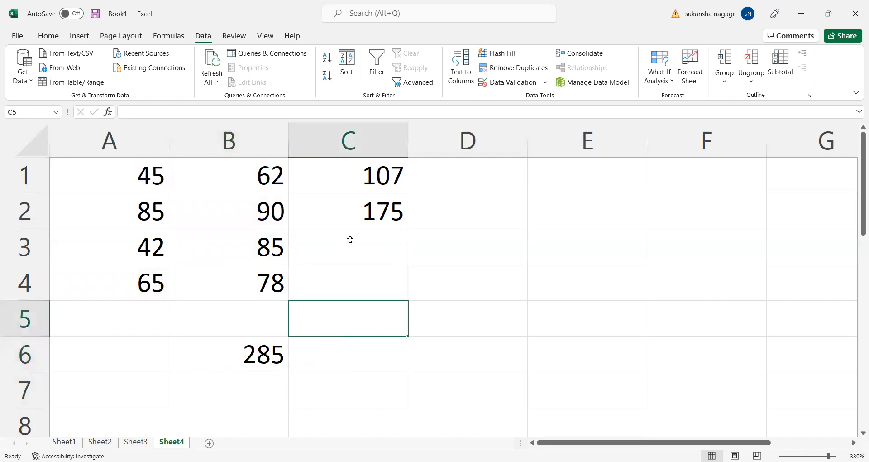
click(370, 255)
click(266, 347)
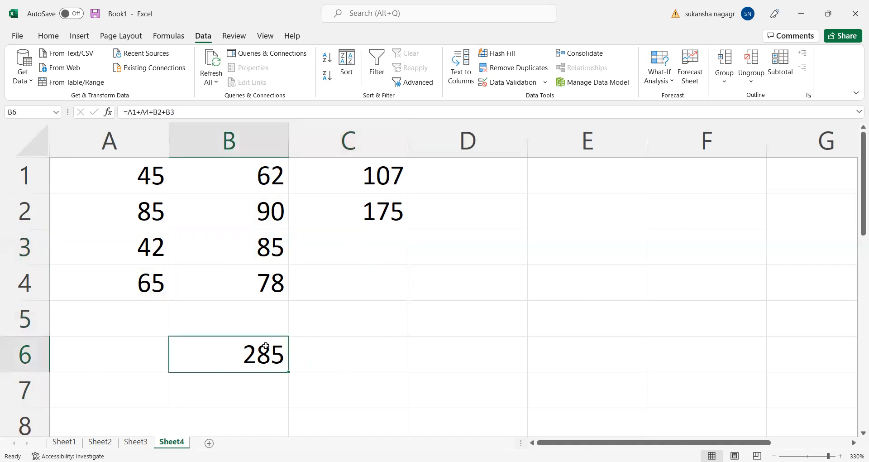
click(395, 376)
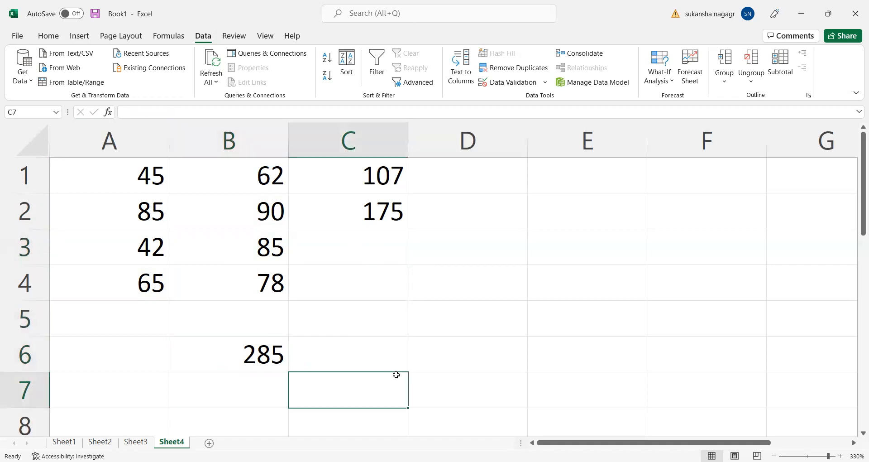
Check the formula in B6, trace its precedents and remove the tracer arrows again
click(265, 351)
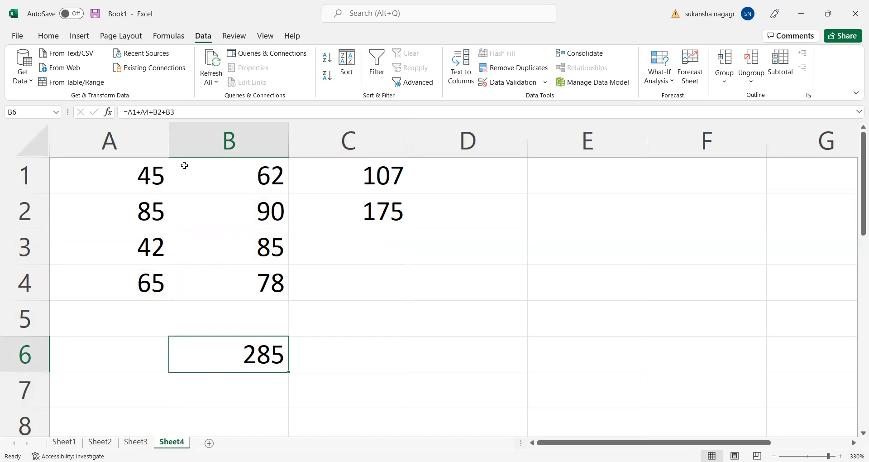
click(224, 37)
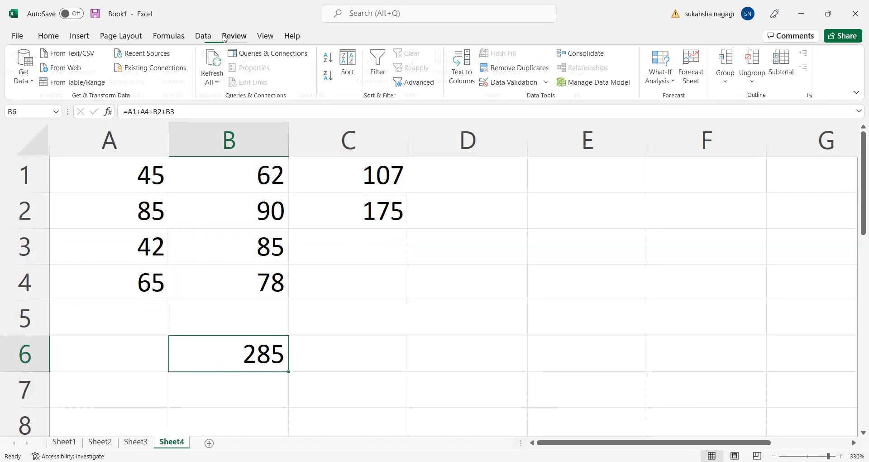
click(169, 38)
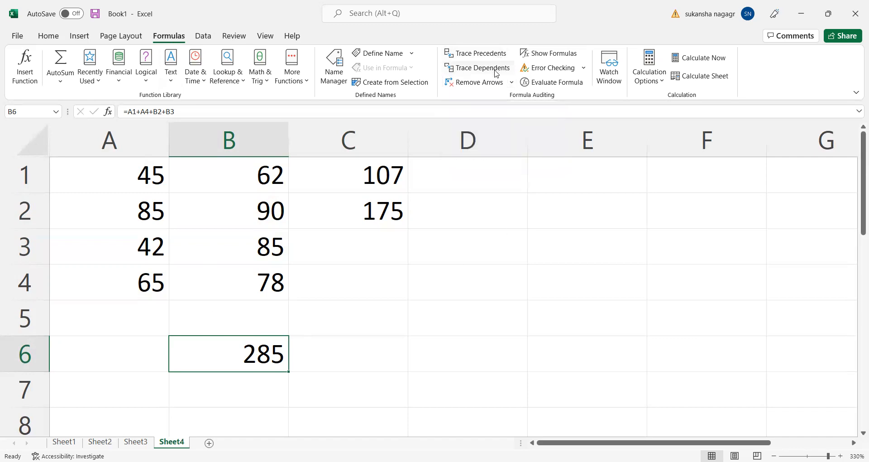
double_click(259, 362)
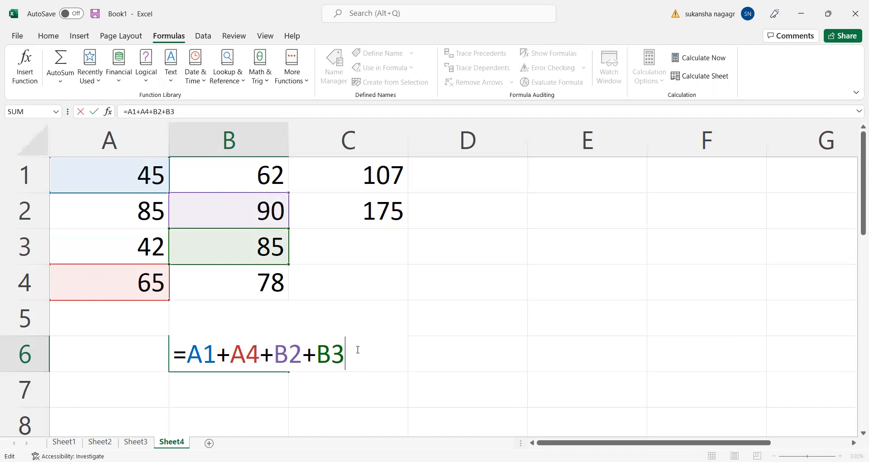
key(Return)
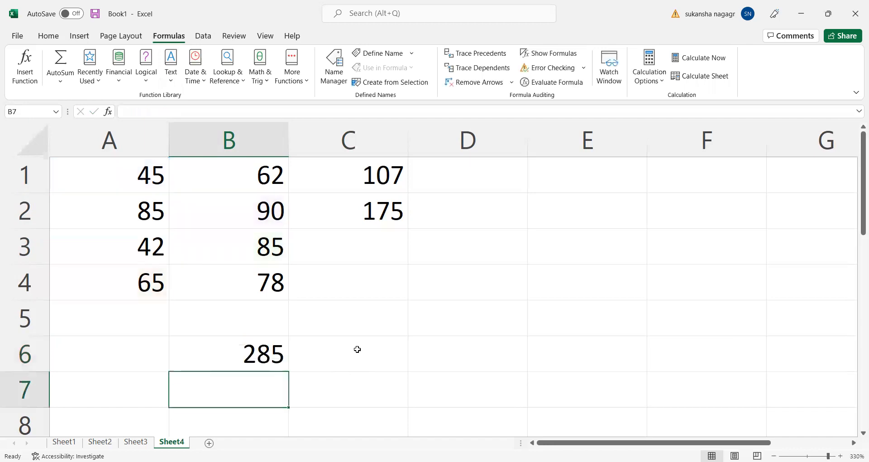
click(275, 351)
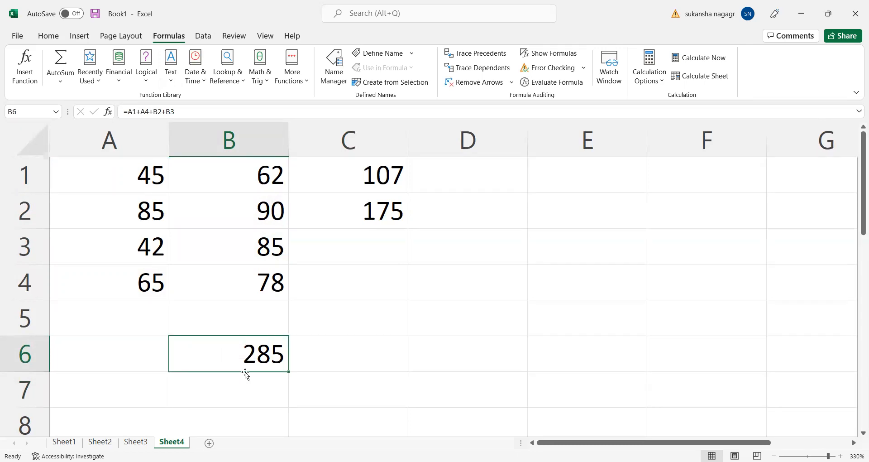
click(475, 55)
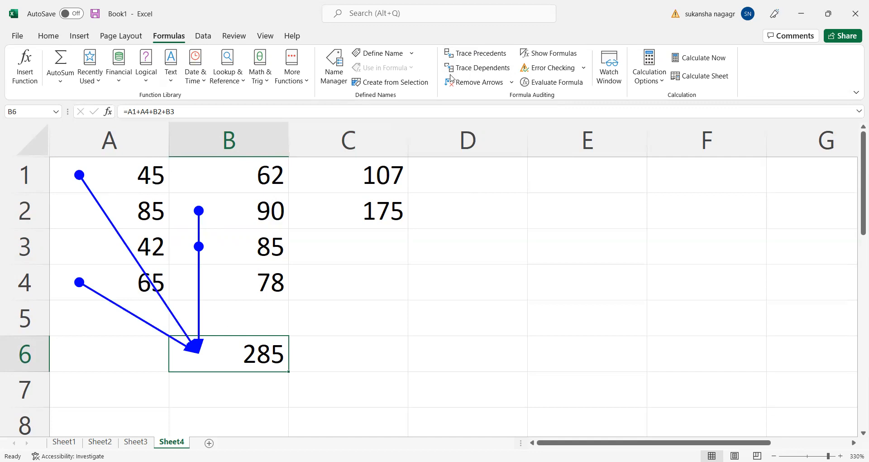
click(470, 86)
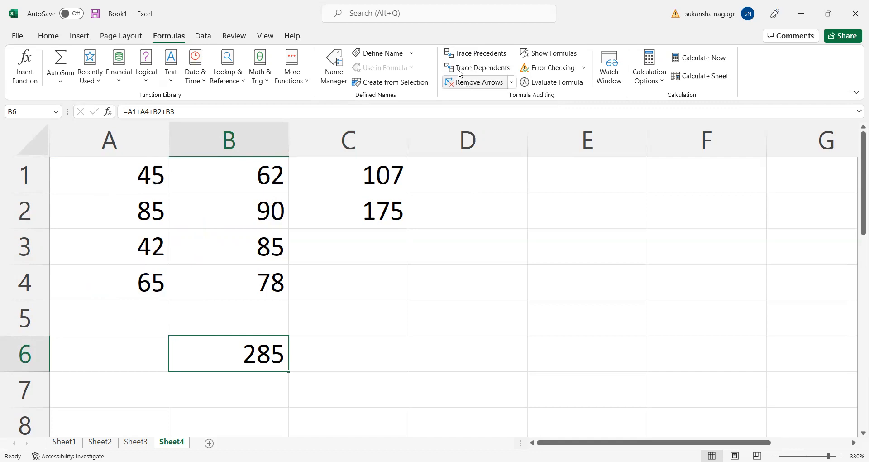
Trace which cells depend on A1 and remove the tracer arrows again
click(135, 173)
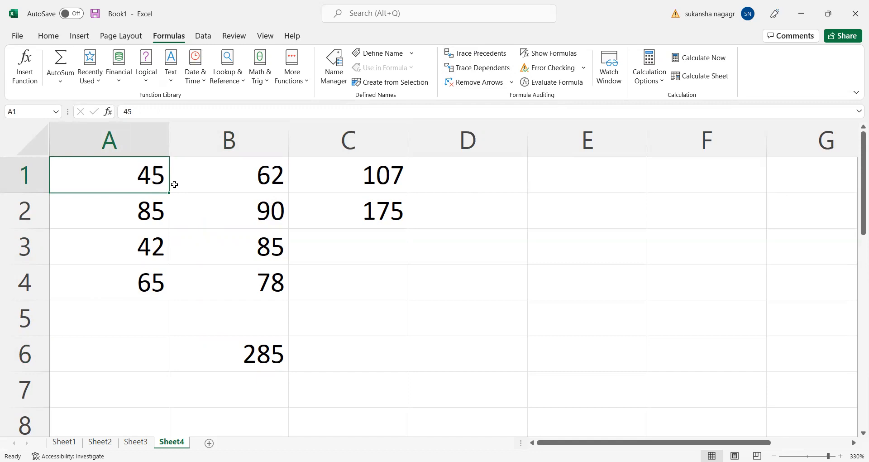
click(478, 69)
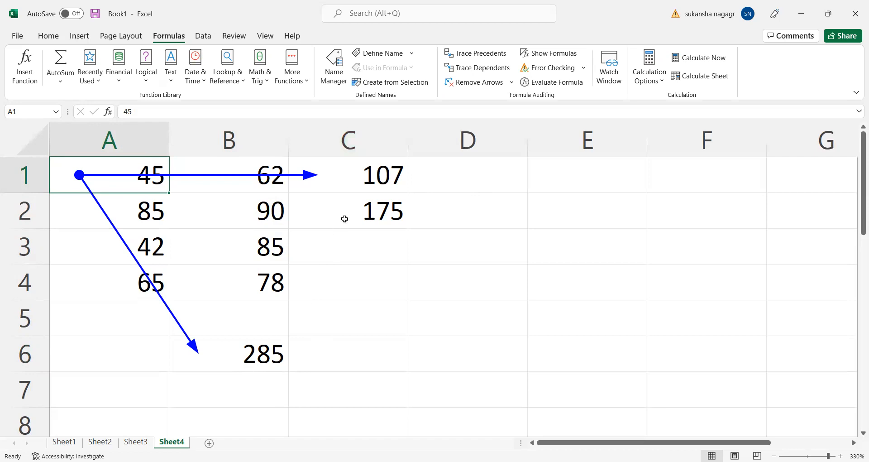
click(471, 83)
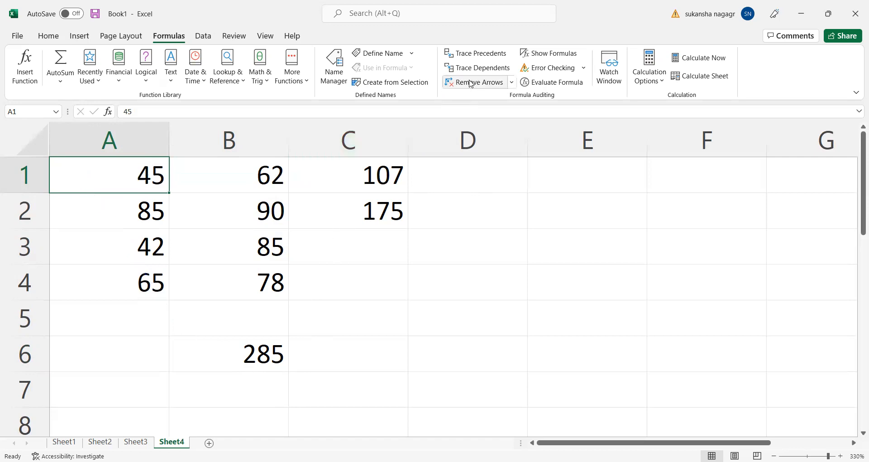
click(476, 343)
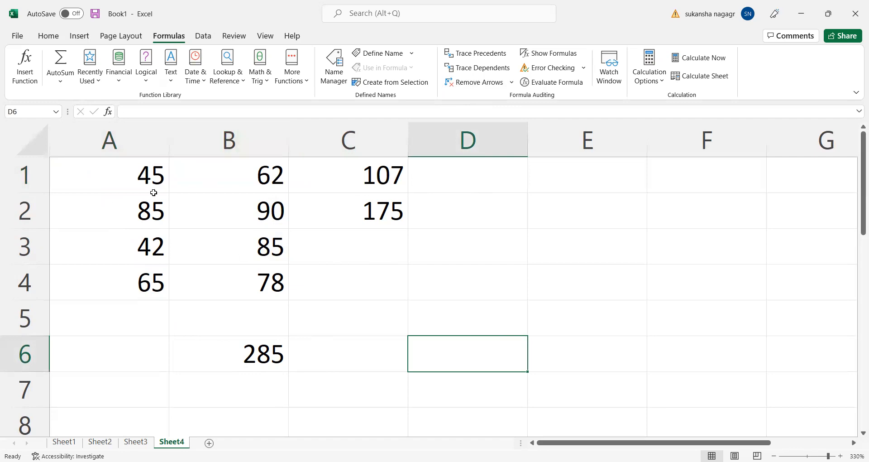
click(247, 323)
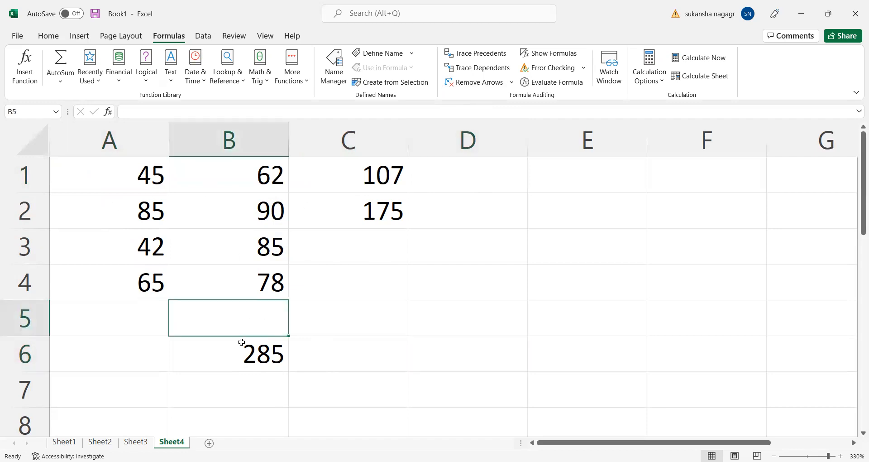
click(243, 345)
Total the third row's two numbers into C3 with AutoSum over A3:C3
click(382, 244)
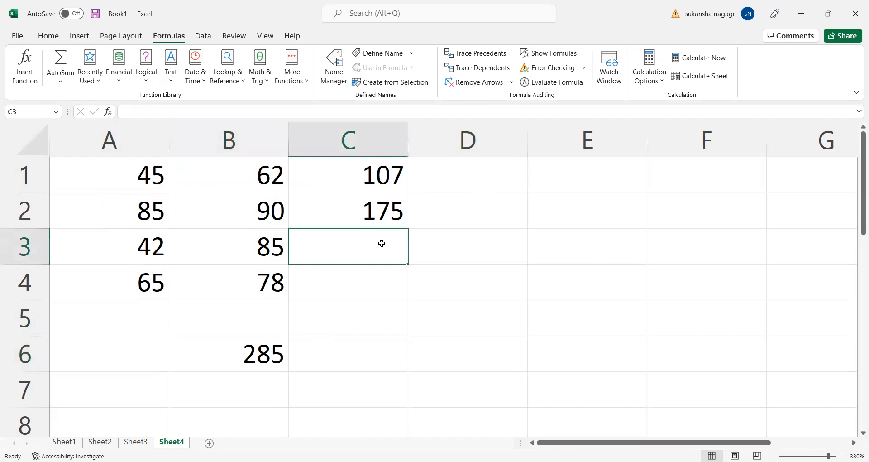
drag(122, 244, 334, 245)
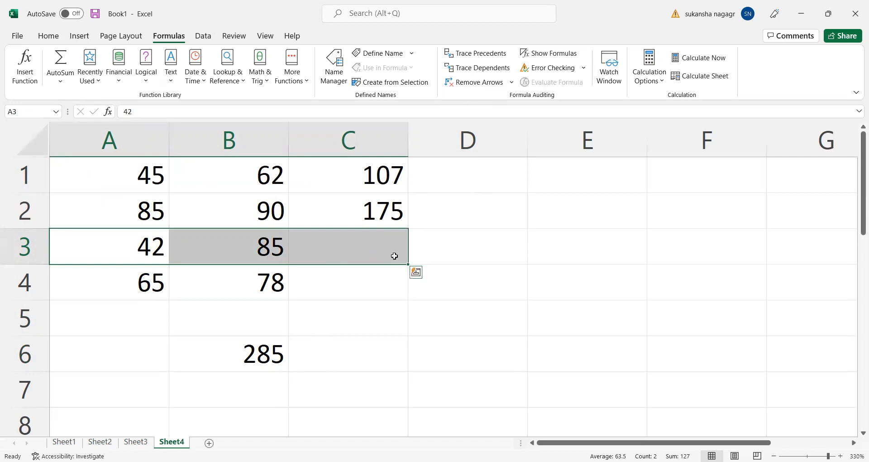
click(48, 36)
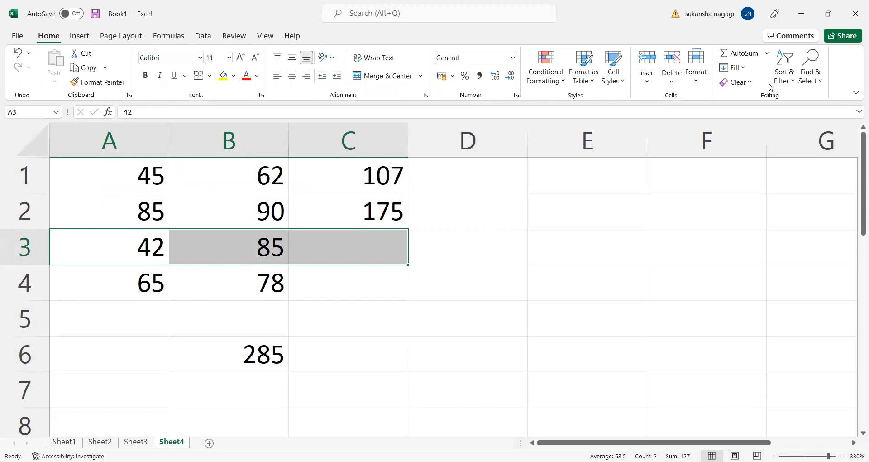
click(769, 54)
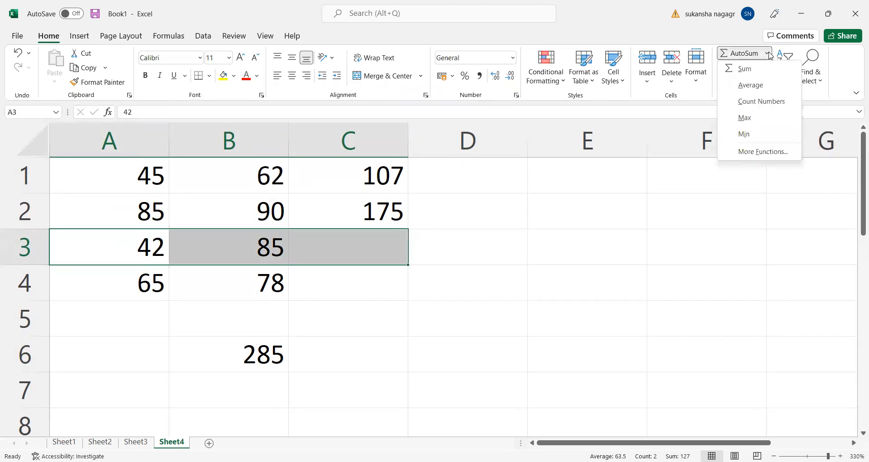
click(735, 69)
click(503, 257)
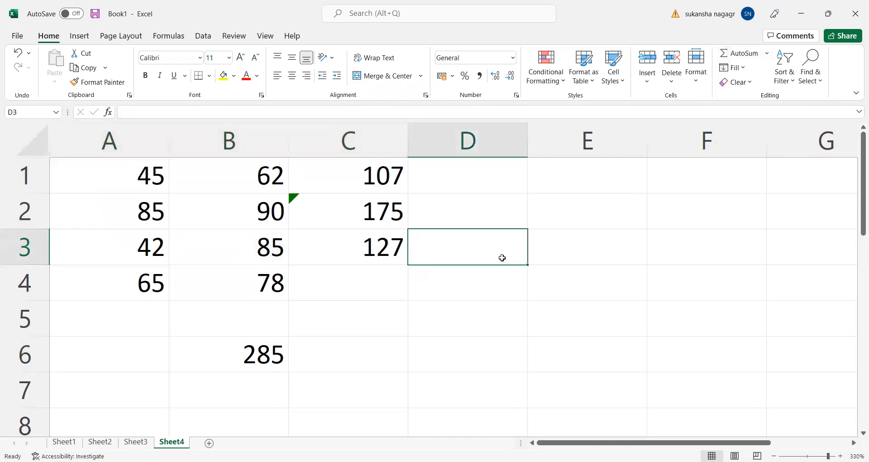
Clear everything from C2:C3 and fill the SUM formula in C1 down to C4
drag(372, 213, 374, 243)
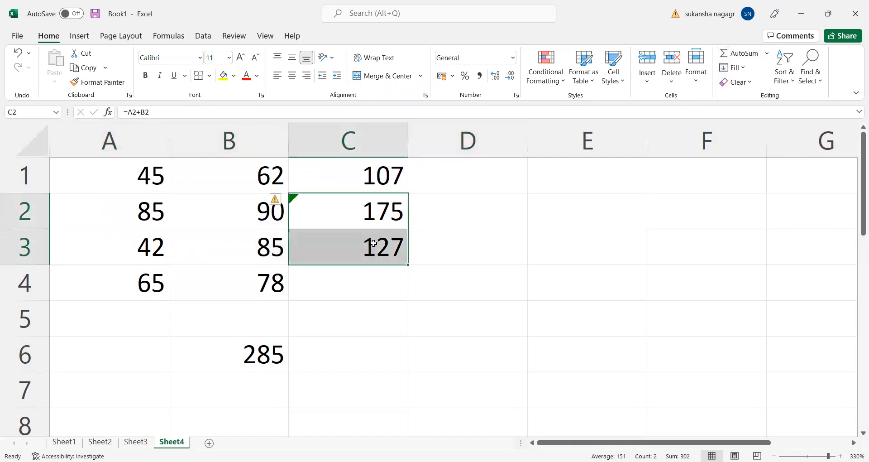
click(737, 83)
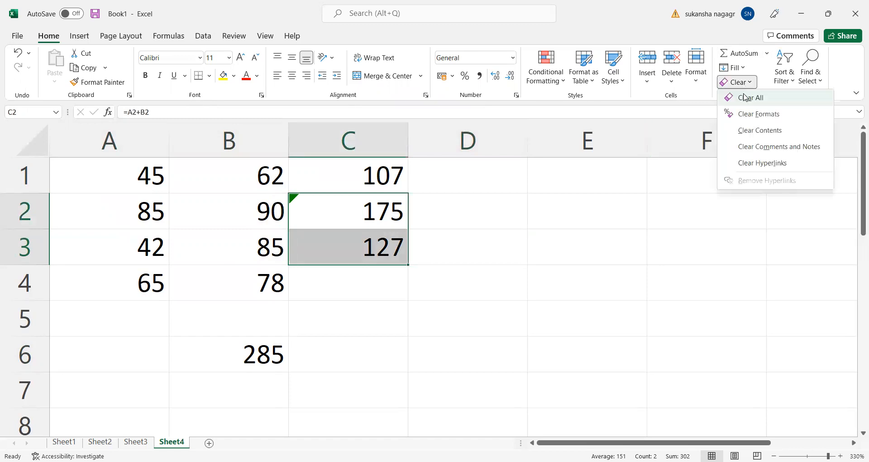
click(745, 97)
click(463, 219)
click(378, 184)
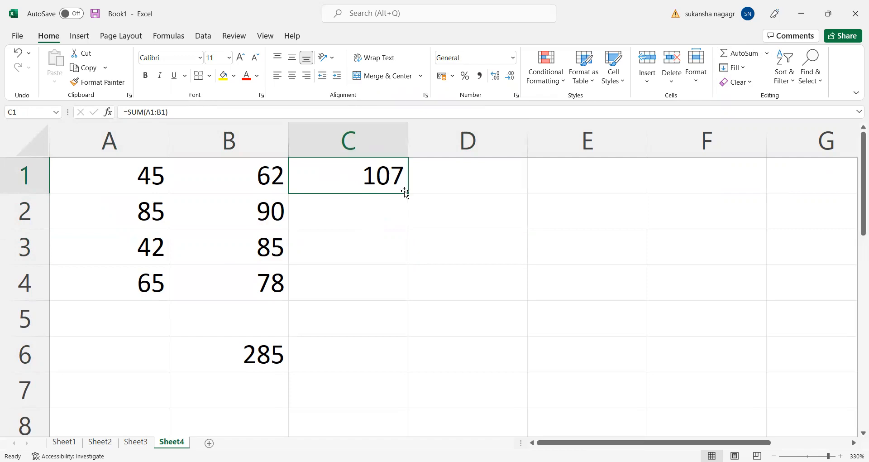
drag(407, 193, 386, 283)
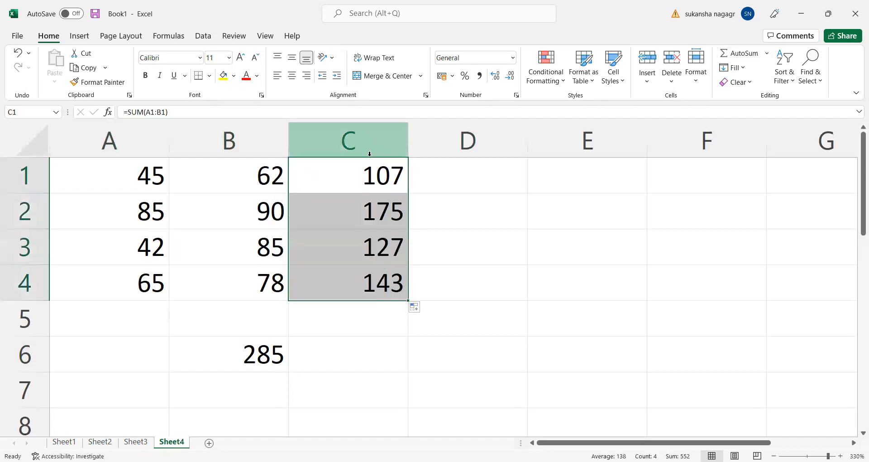
click(464, 216)
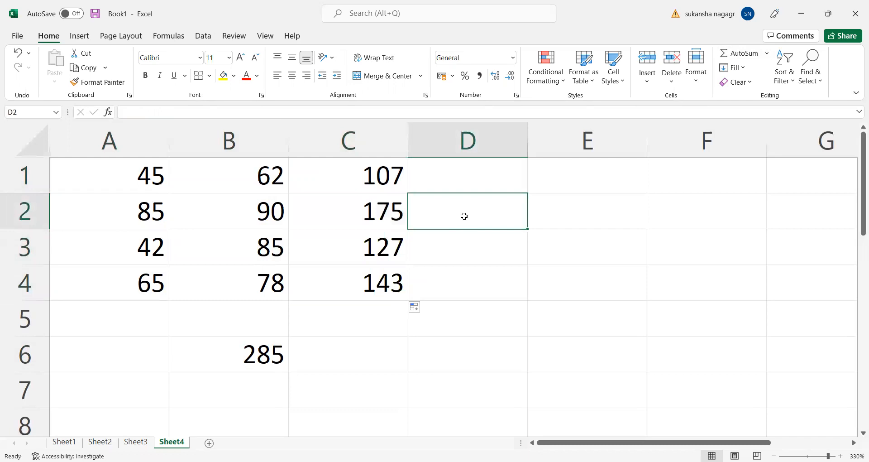
click(454, 266)
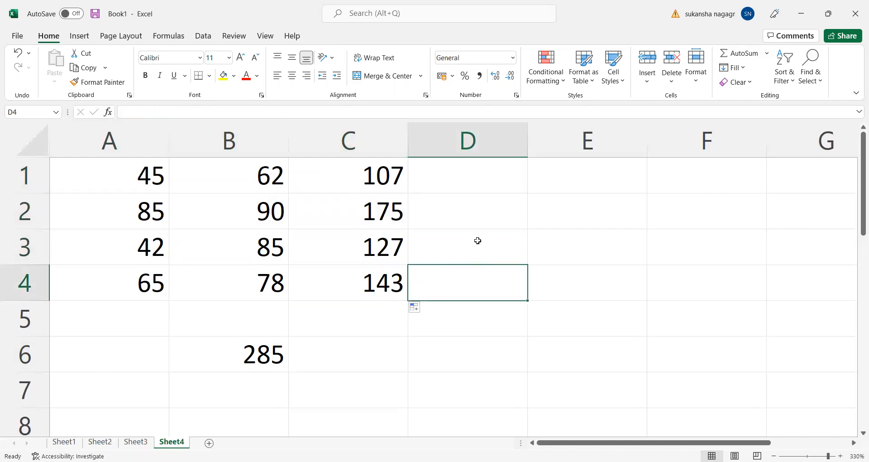
Enter the multiplication formula =A2*2 in D3
double_click(504, 243)
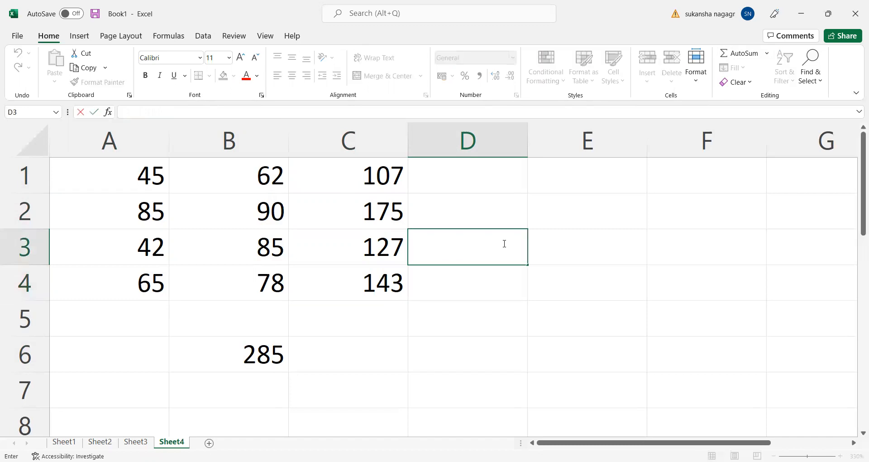
text(=)
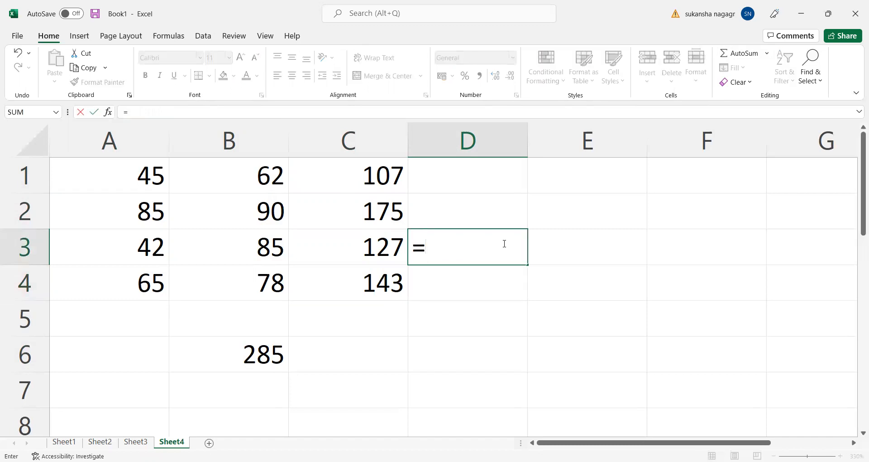
click(151, 207)
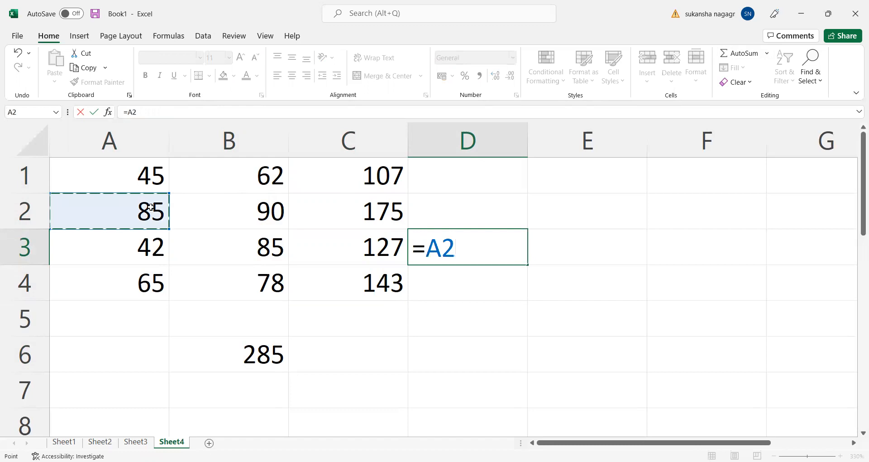
text(*)
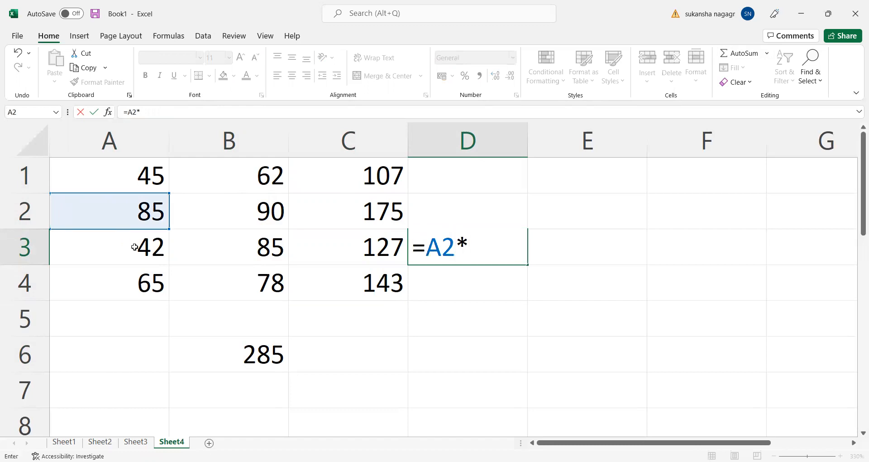
text(2)
key(Return)
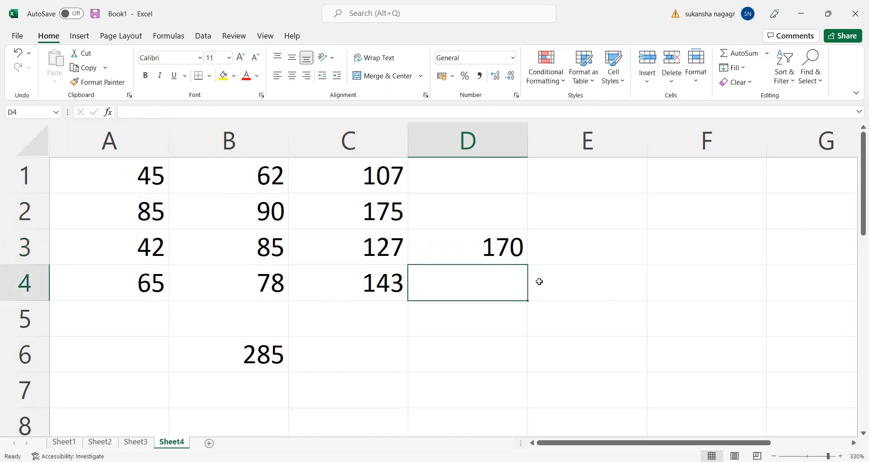
Enter the division formula =D3/4 in E3
double_click(587, 241)
text(=)
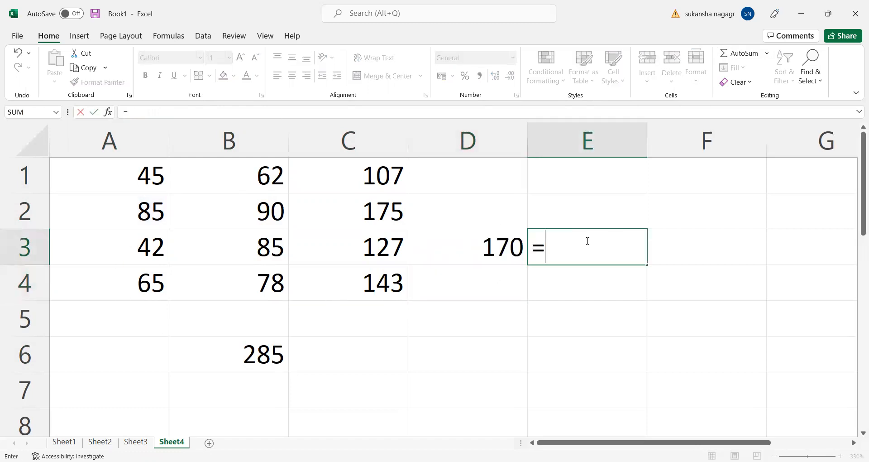
click(488, 243)
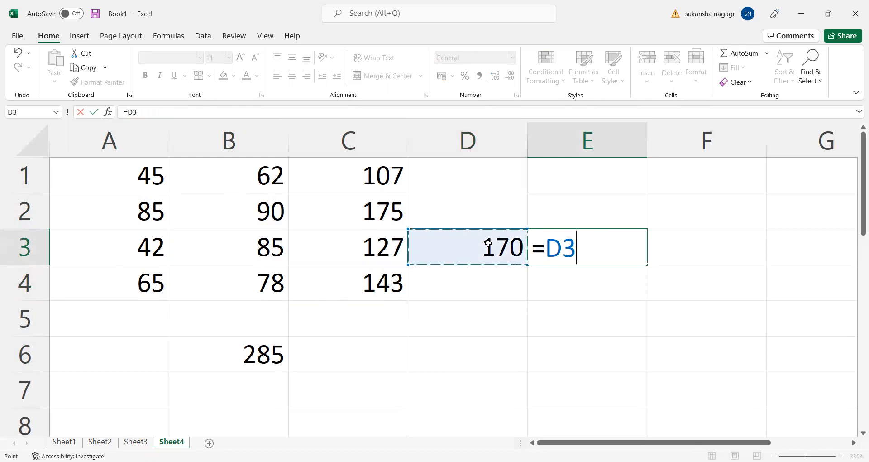
text(/)
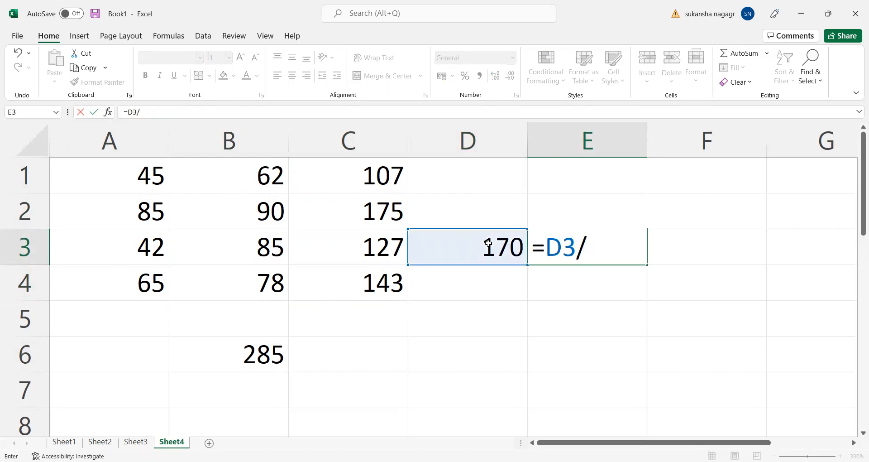
text(4)
key(Return)
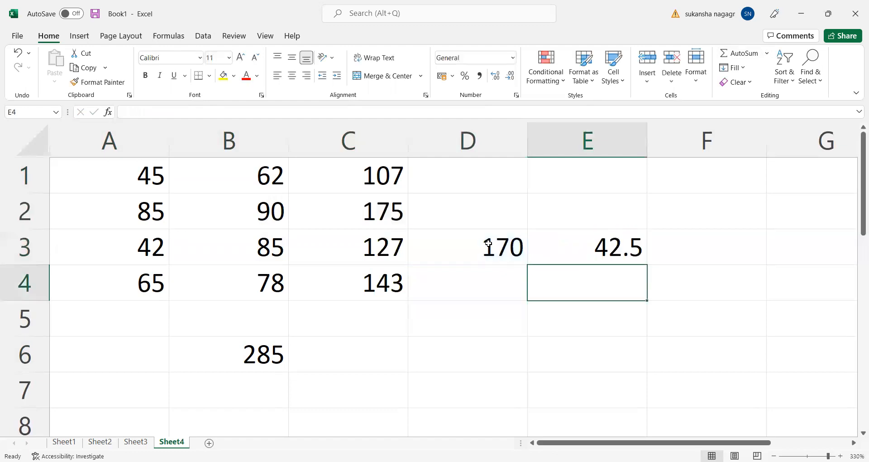
Enter the subtraction formula =D3-C3 in D4
double_click(493, 282)
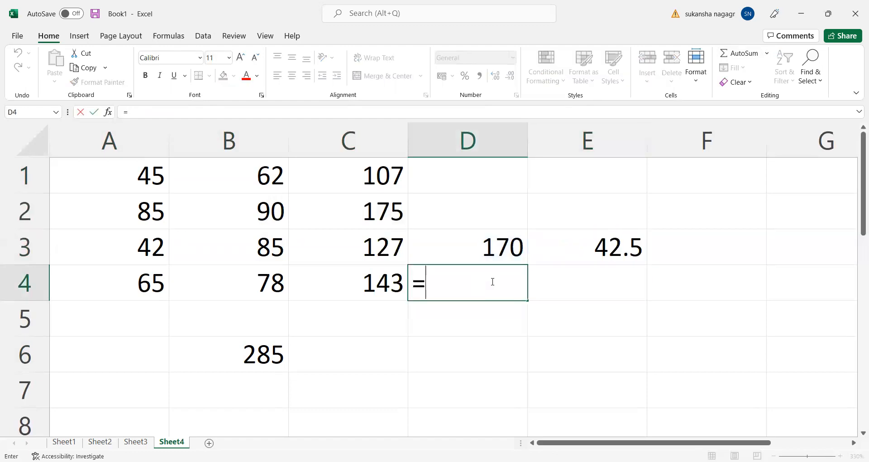
text(=)
click(512, 253)
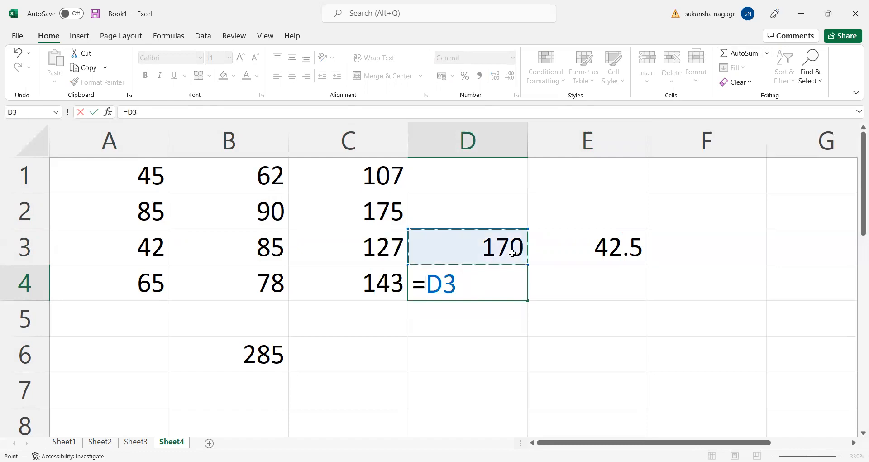
text(-)
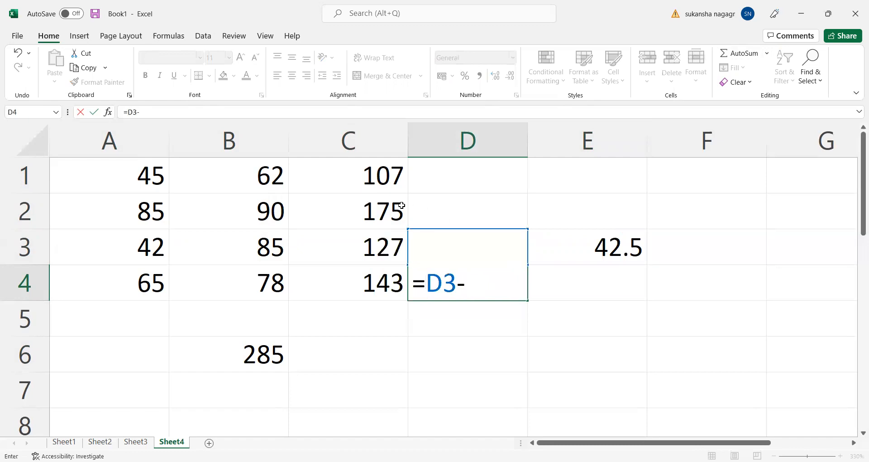
click(353, 247)
key(Return)
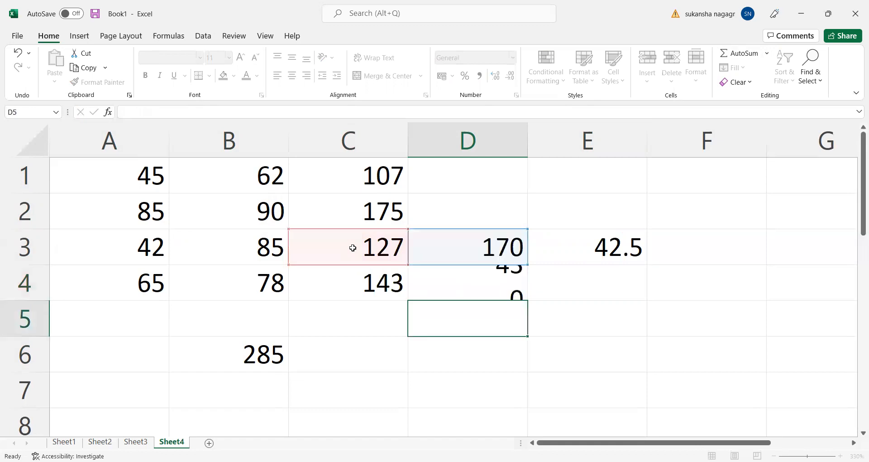
click(459, 285)
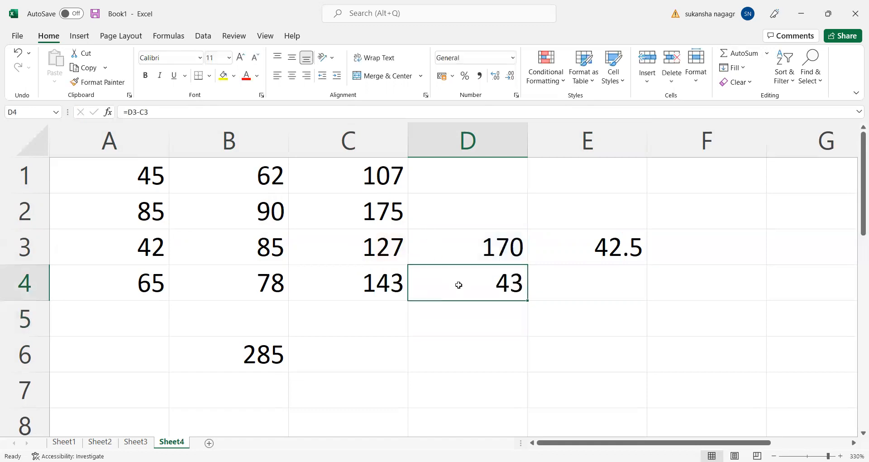
click(541, 288)
click(511, 286)
click(563, 287)
click(478, 286)
click(568, 287)
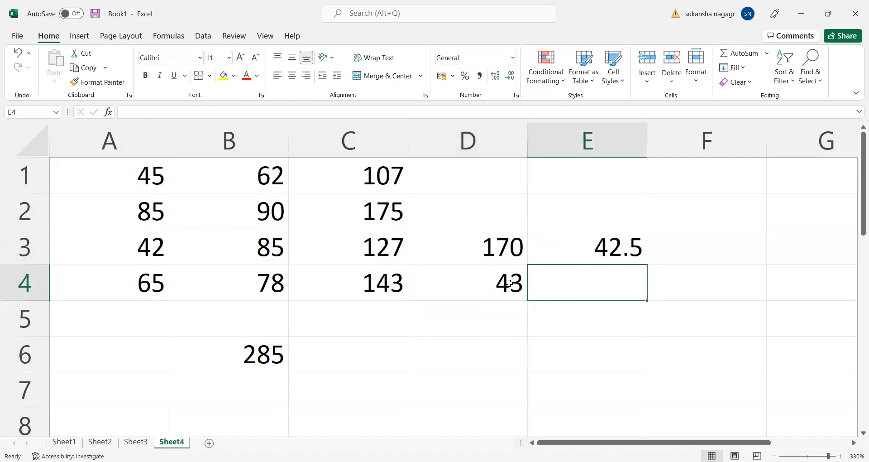
click(550, 319)
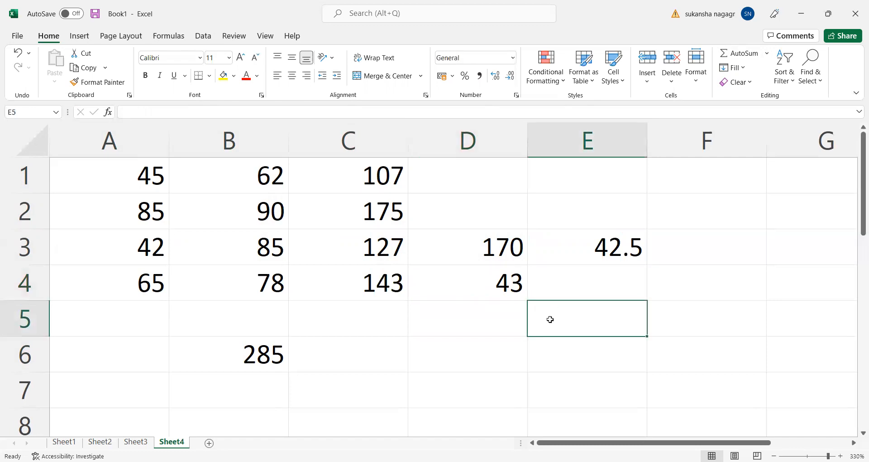